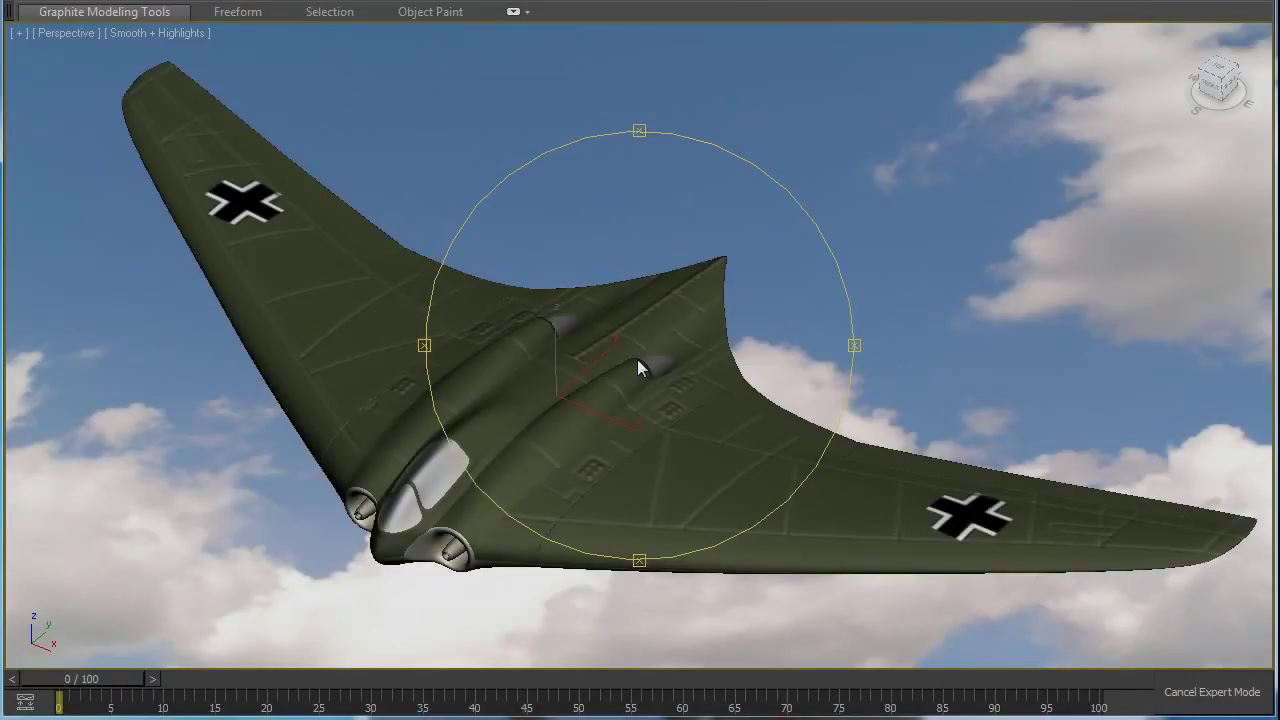
Orbit the finished flying wing, then enter Vertex sub-object mode on wing021.
{"action": "middle_click_drag", "start_coordinate": [640, 368], "coordinate": [621, 300], "text": "alt"}
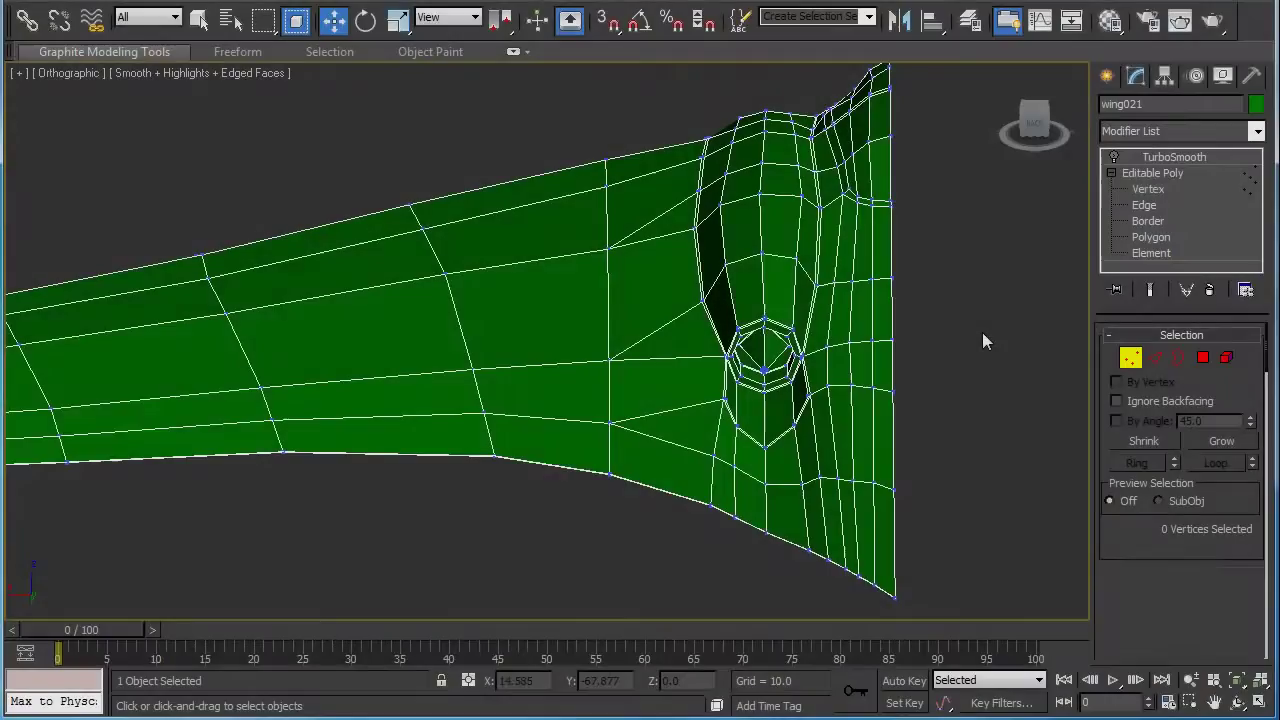
{"action": "key", "text": "1"}
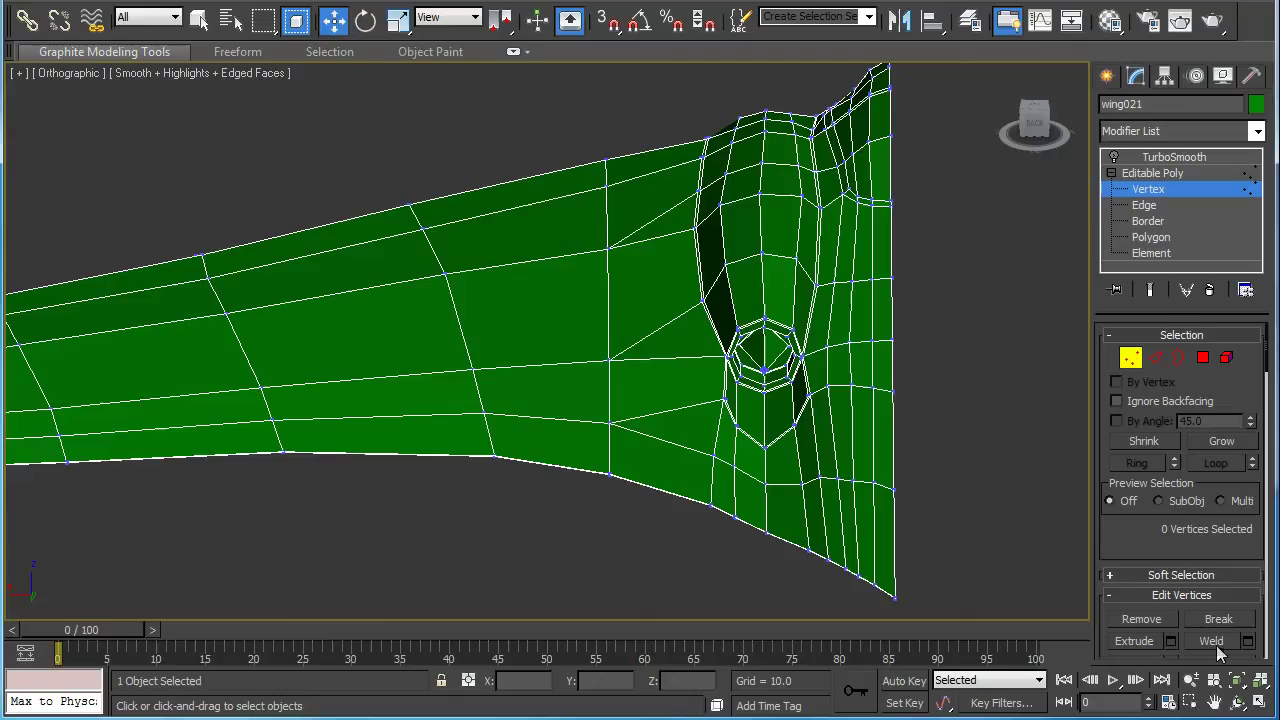
Toggle wing021's TurboSmooth off and on to compare the cage with the smoothed mesh.
{"action": "left_click", "coordinate": [1238, 703]}
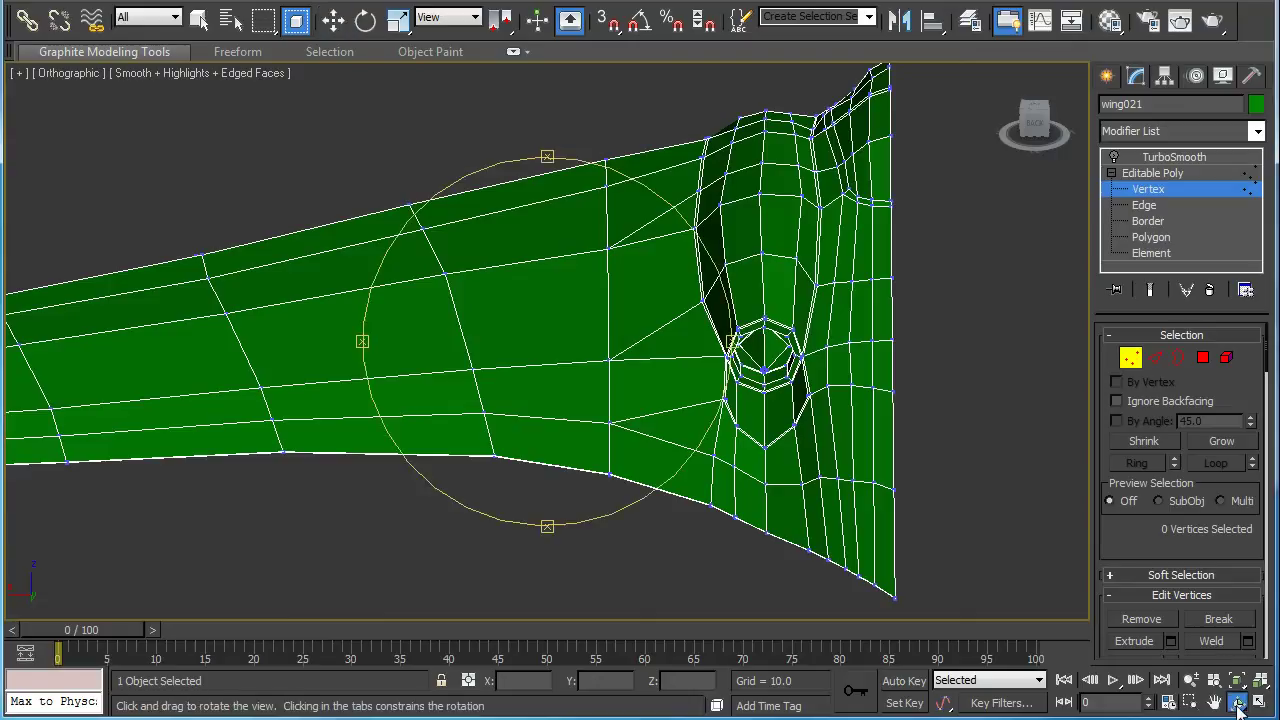
{"action": "left_click", "coordinate": [1152, 173]}
{"action": "left_click", "coordinate": [1113, 157]}
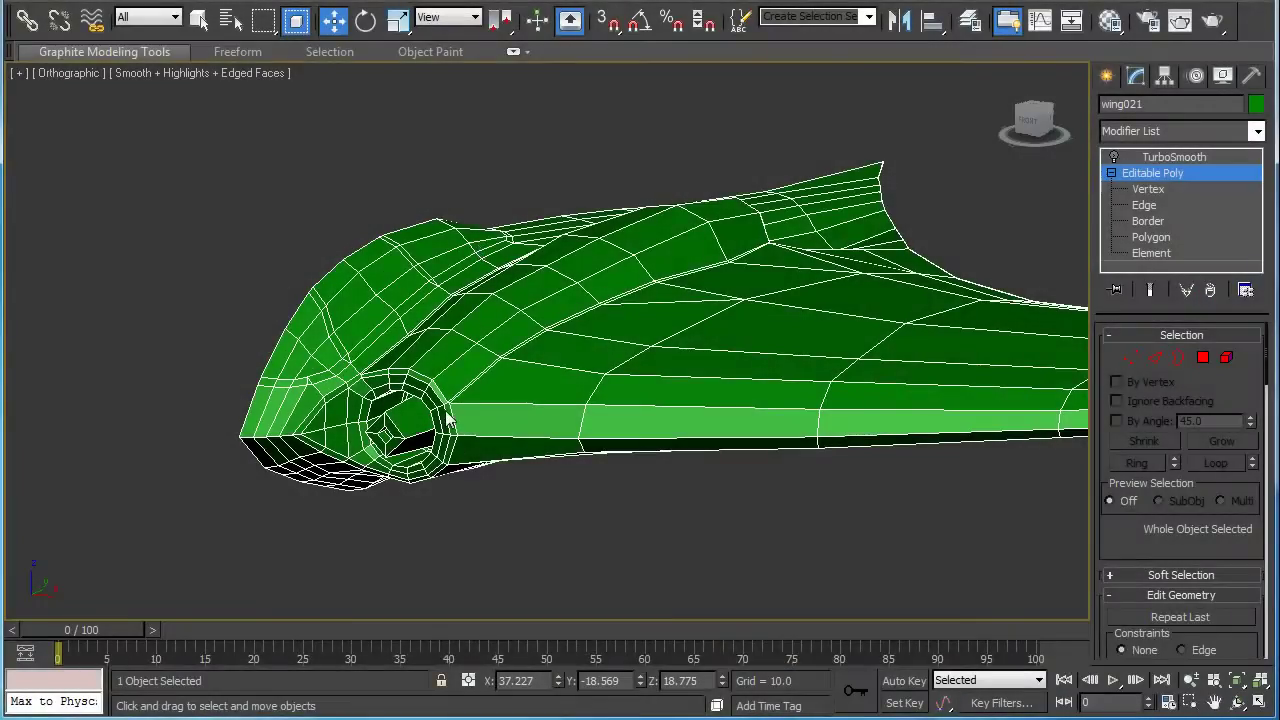
{"action": "left_click", "coordinate": [1160, 157]}
{"action": "left_click", "coordinate": [1114, 158]}
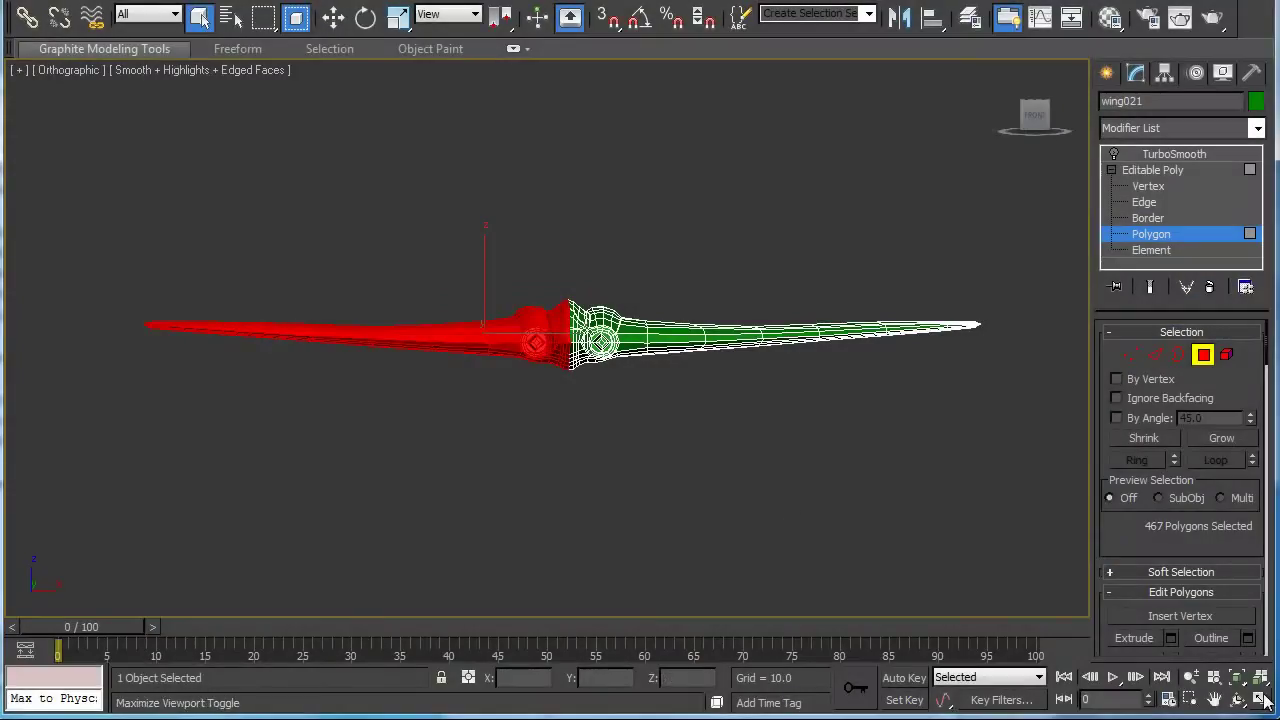
Clear the polygon selection and recall the save4 named selection set.
{"action": "left_click", "coordinate": [1238, 699]}
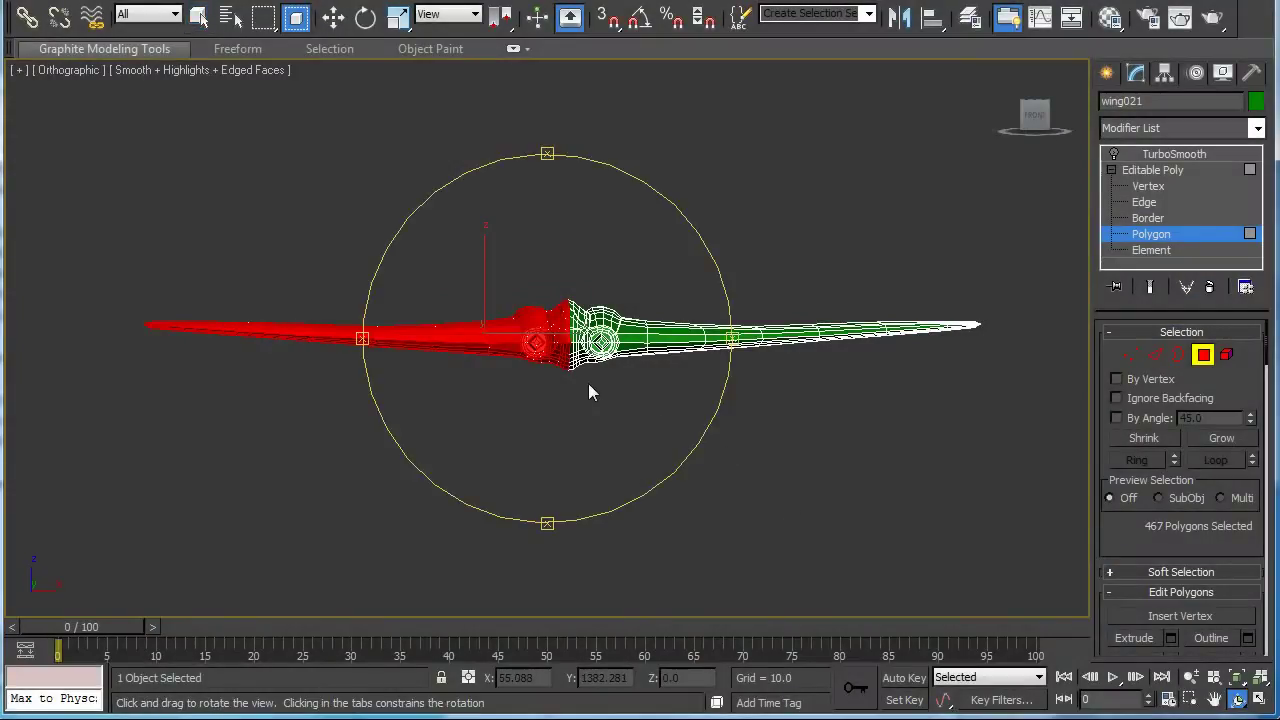
{"action": "left_click_drag", "start_coordinate": [592, 374], "coordinate": [535, 428]}
{"action": "scroll", "coordinate": [560, 368], "scroll_direction": "up", "scroll_amount": 5}
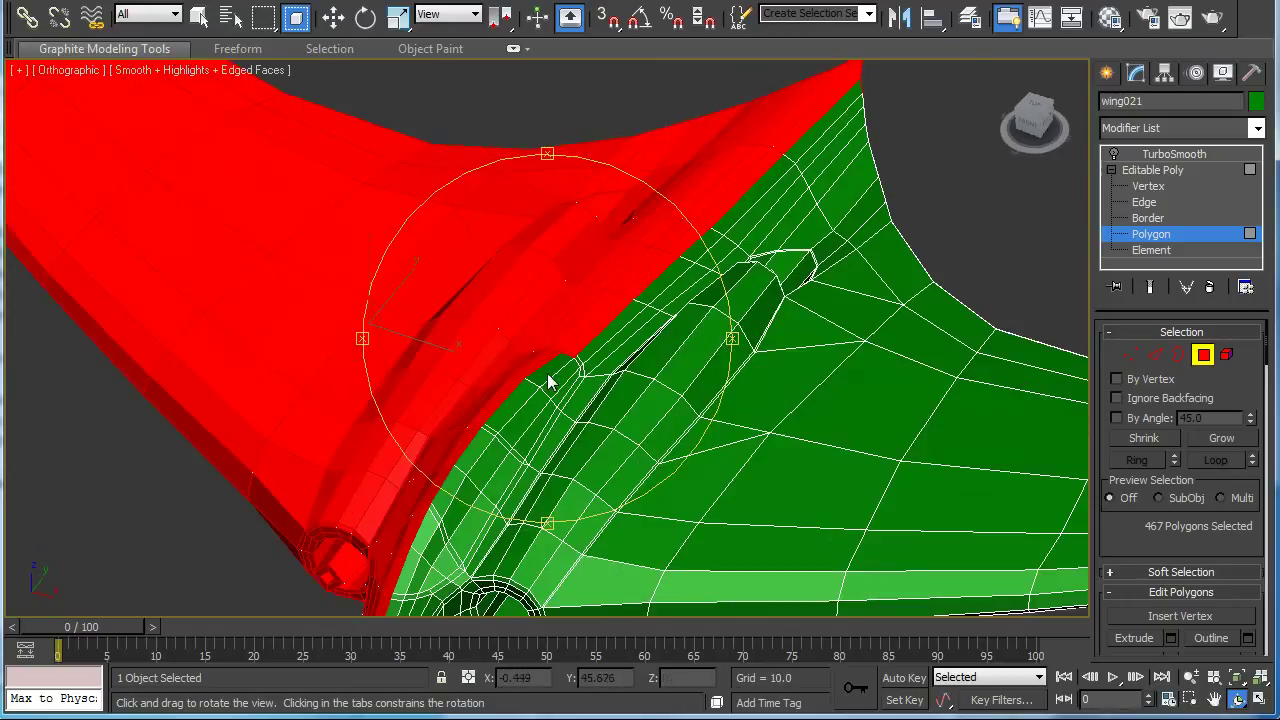
{"action": "right_click", "coordinate": [977, 186]}
{"action": "left_click", "coordinate": [976, 188]}
{"action": "middle_click_drag", "start_coordinate": [740, 360], "coordinate": [639, 318], "text": "alt"}
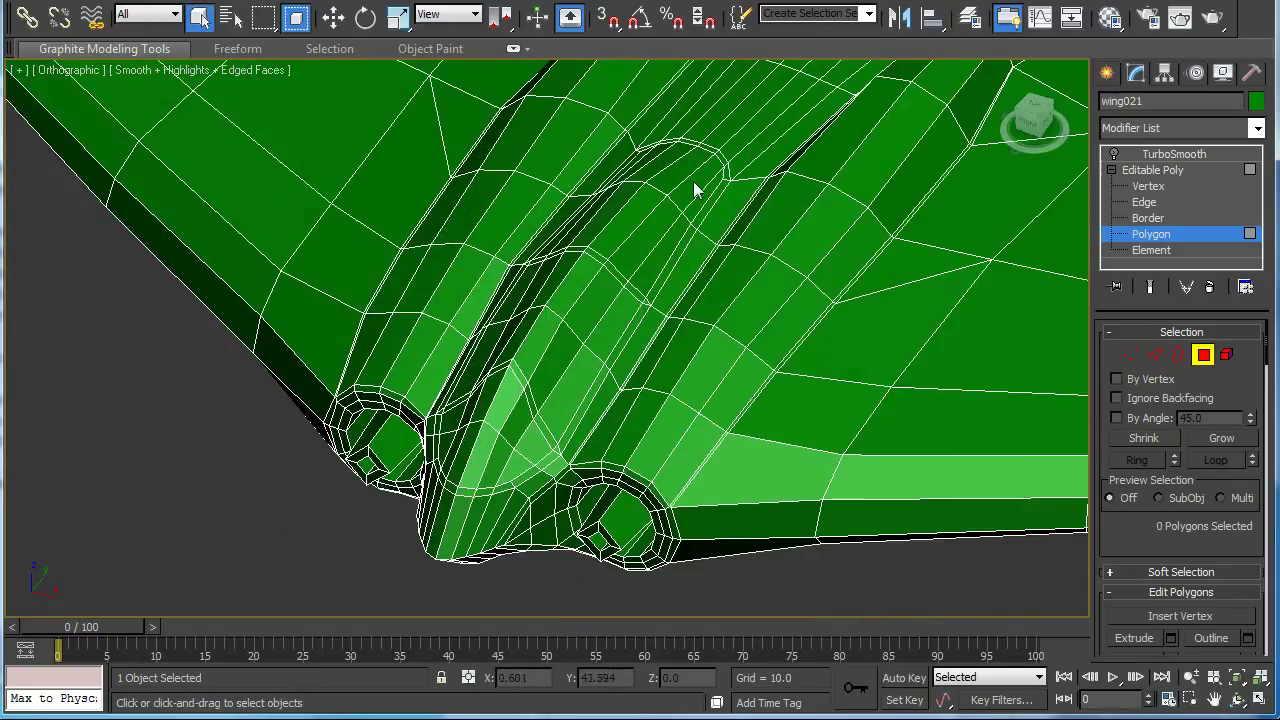
{"action": "left_click", "coordinate": [870, 12]}
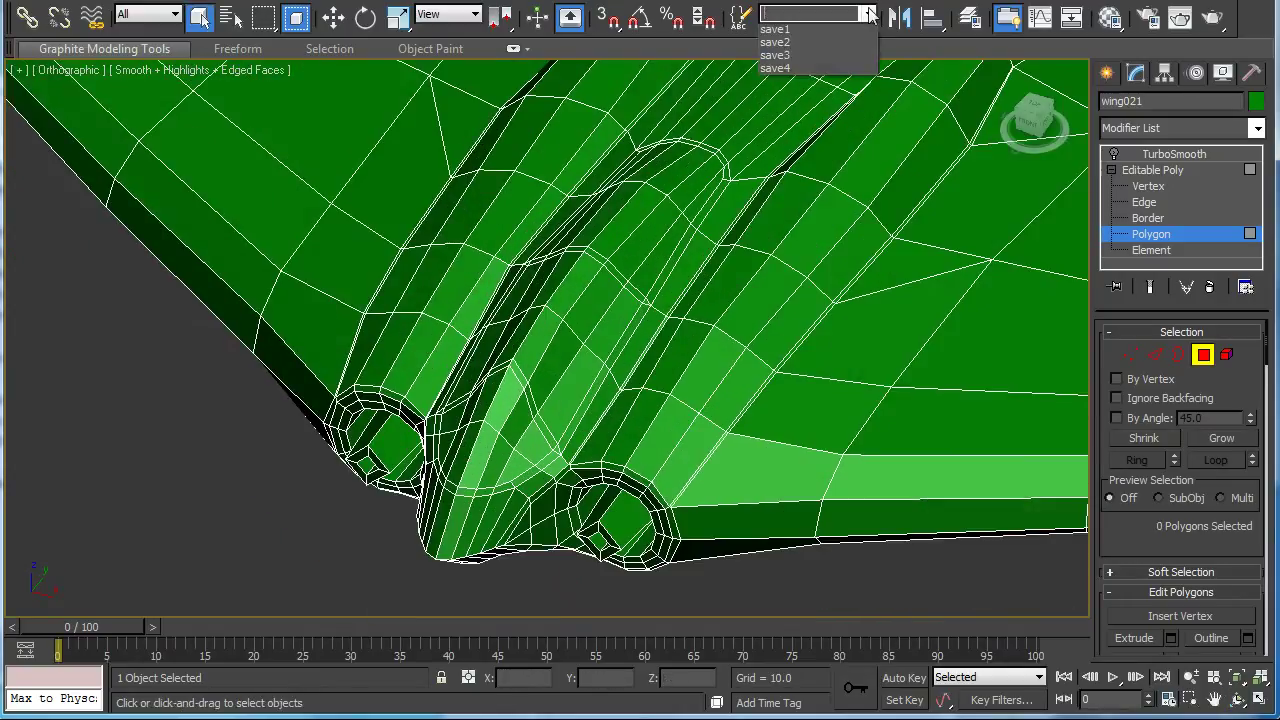
{"action": "left_click", "coordinate": [832, 64]}
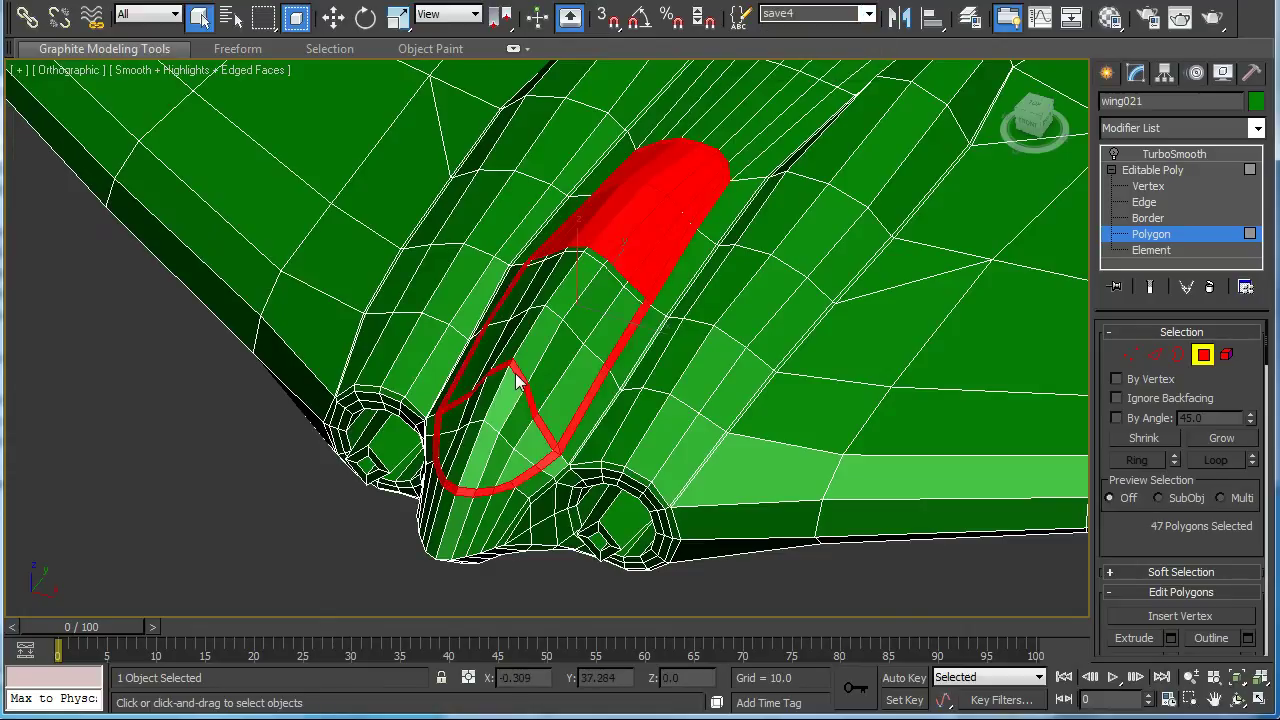
Extrude the save4 polygons to a height of about 0.067 and deselect them.
{"action": "left_click_drag", "start_coordinate": [1114, 538], "coordinate": [1115, 436]}
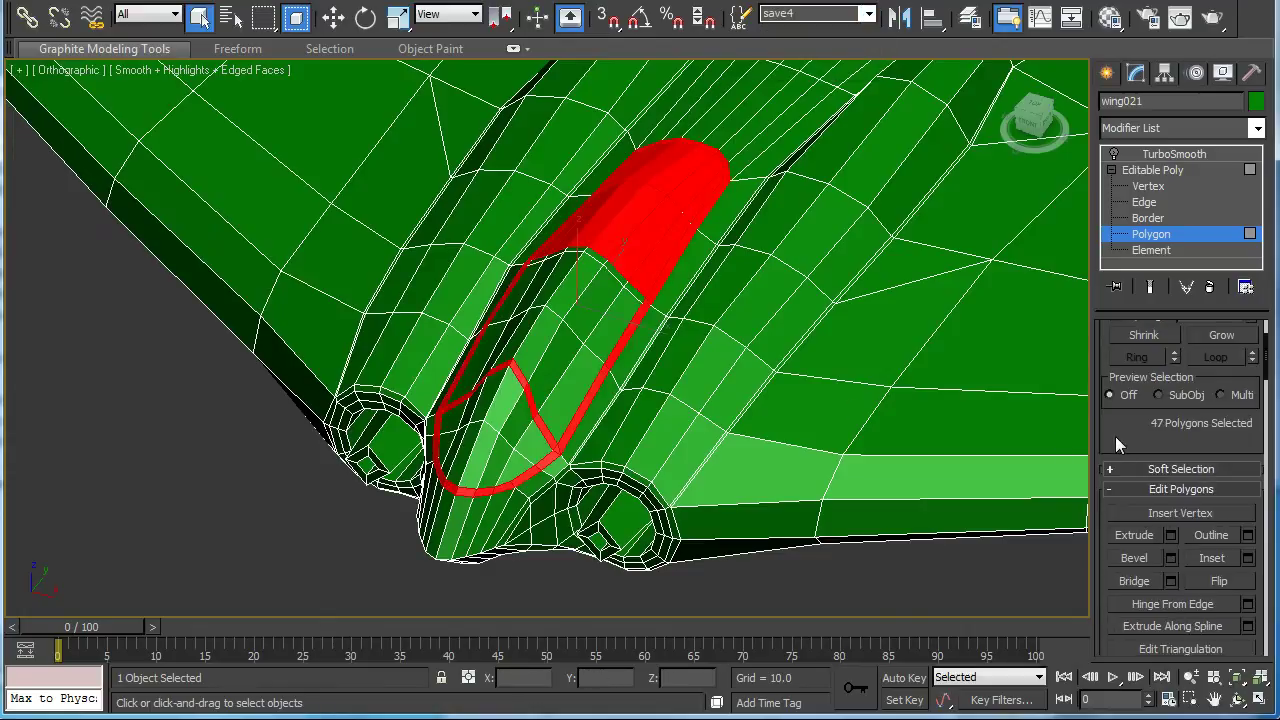
{"action": "left_click", "coordinate": [1171, 535]}
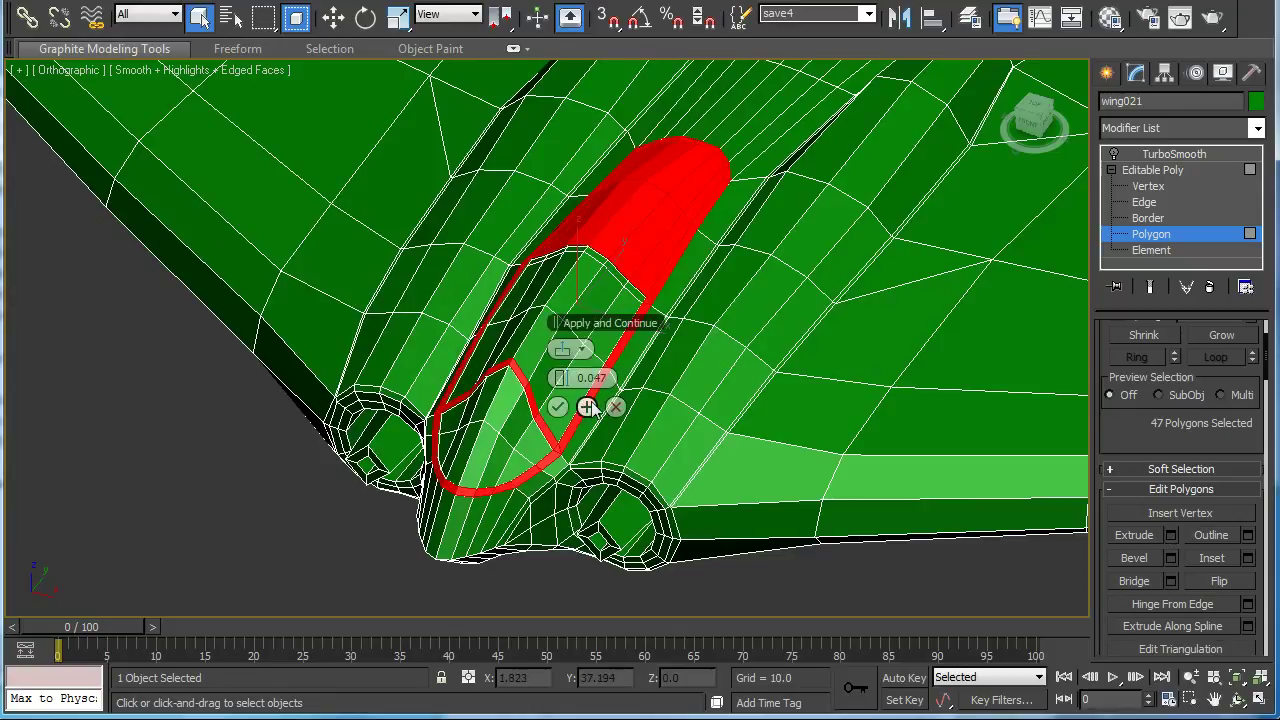
{"action": "left_click_drag", "start_coordinate": [567, 381], "coordinate": [567, 379]}
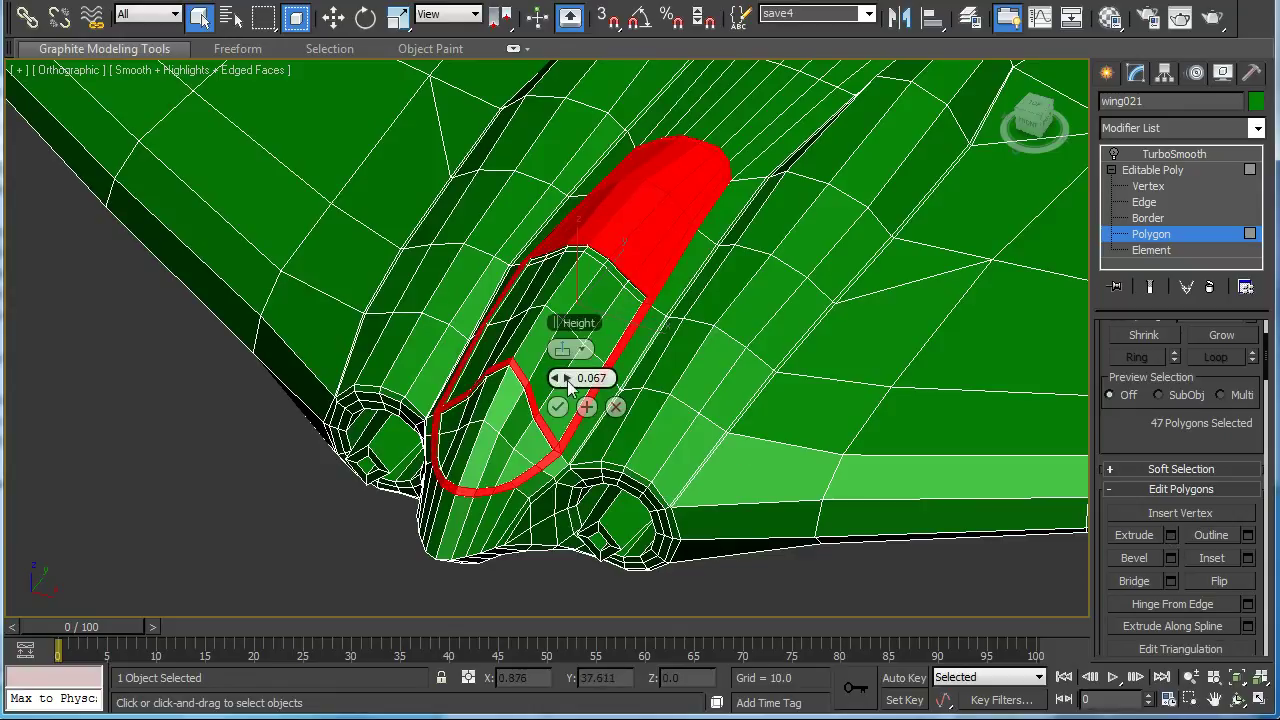
{"action": "left_click", "coordinate": [559, 407]}
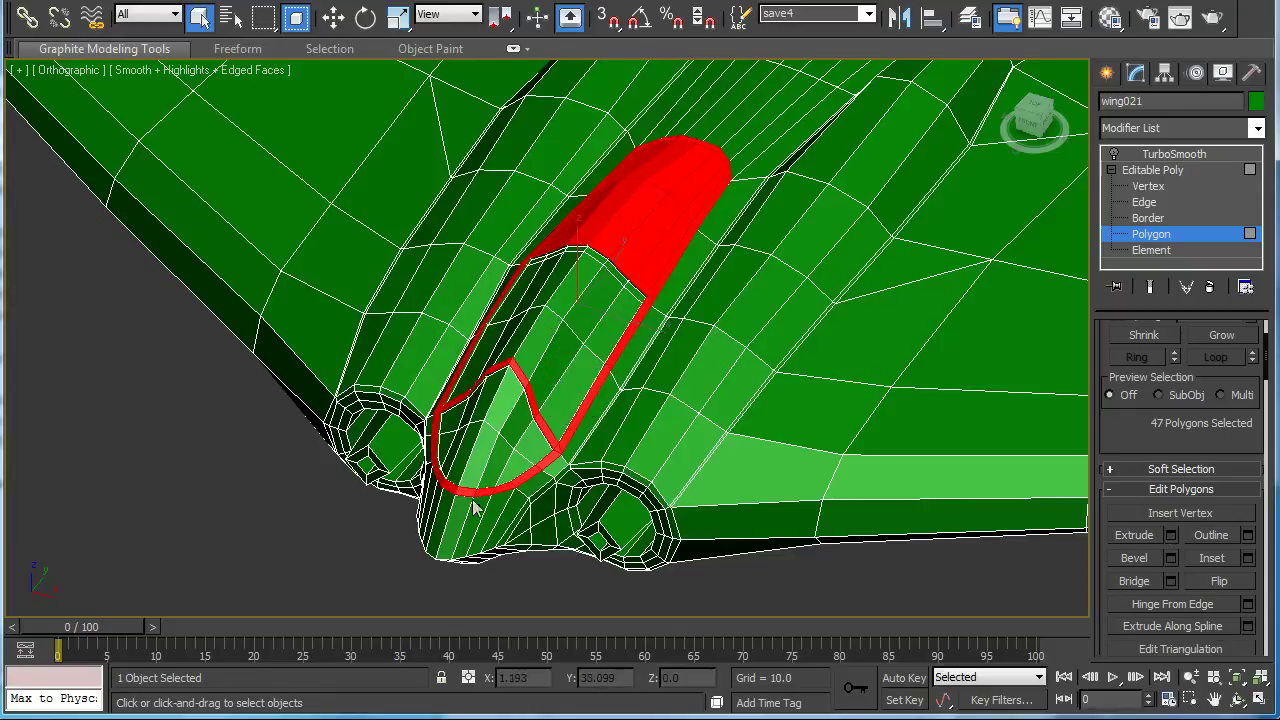
{"action": "left_click", "coordinate": [377, 555]}
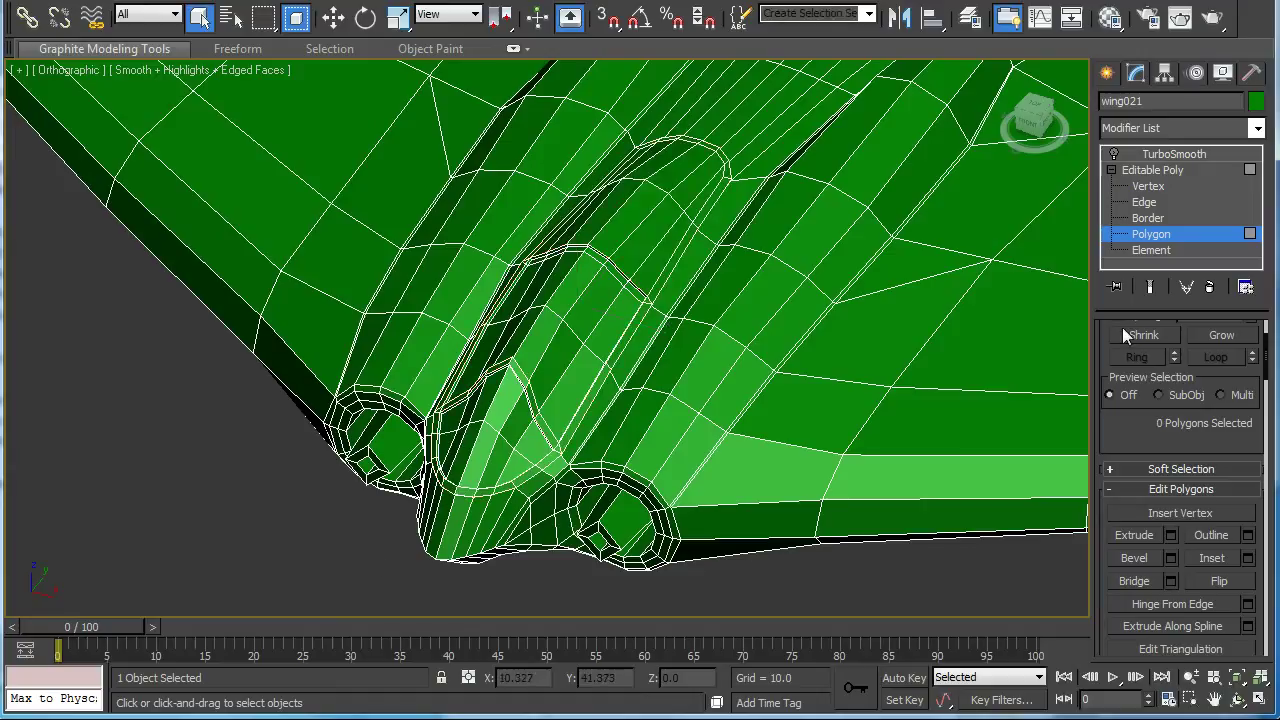
Leave polygon level and re-enable TurboSmooth on the wing.
{"action": "left_click", "coordinate": [1151, 172]}
{"action": "left_click", "coordinate": [1150, 155]}
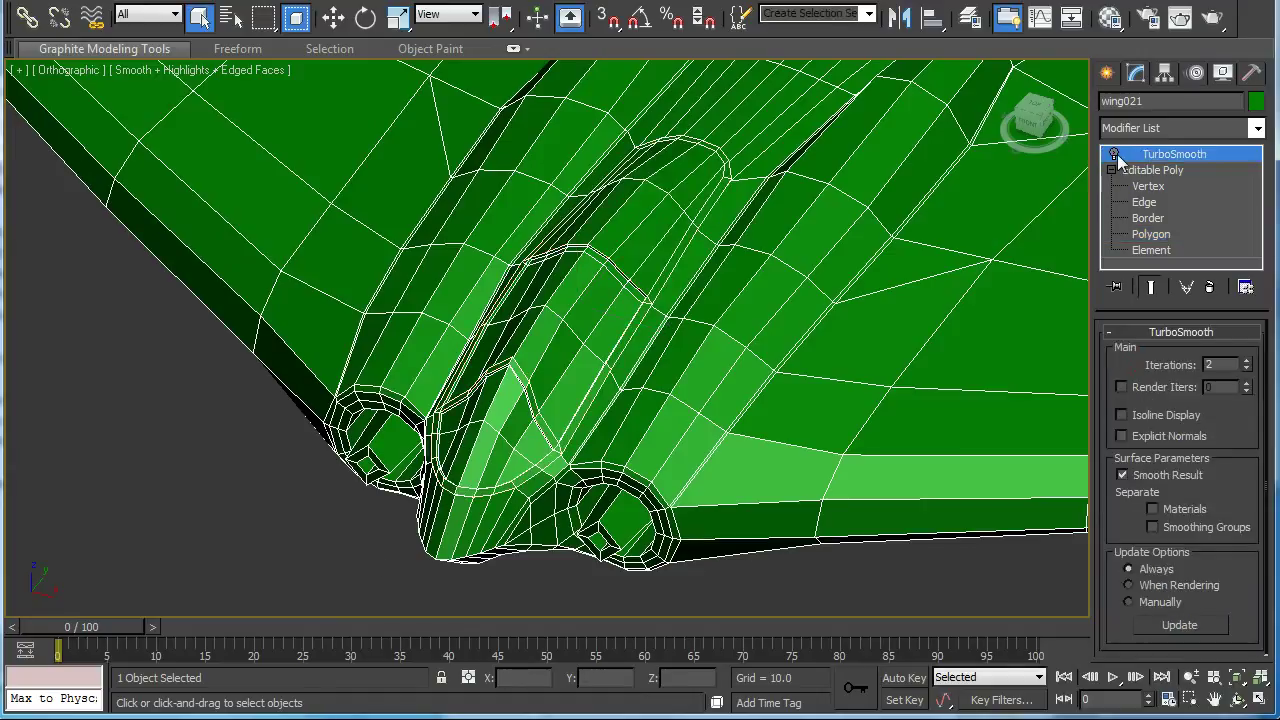
{"action": "left_click", "coordinate": [1114, 155]}
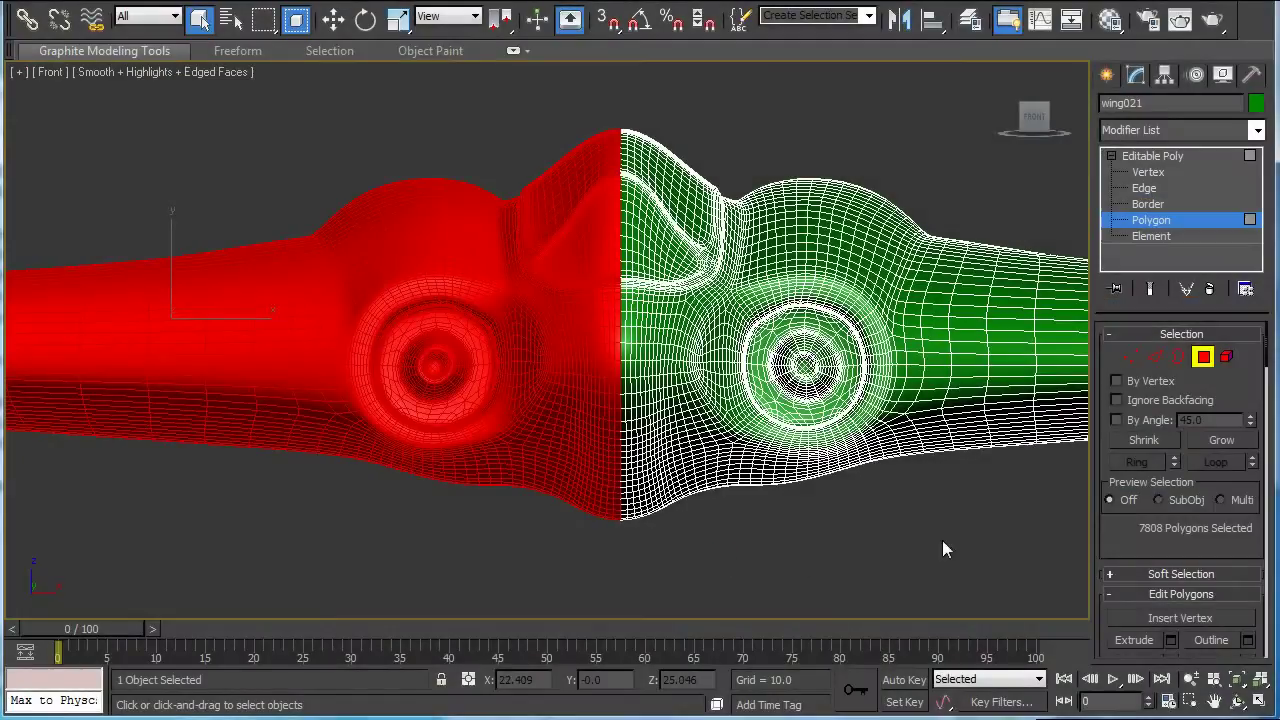
Delete the selected half of the dense wing mesh and orbit to an angled view.
{"action": "key", "text": "Delete"}
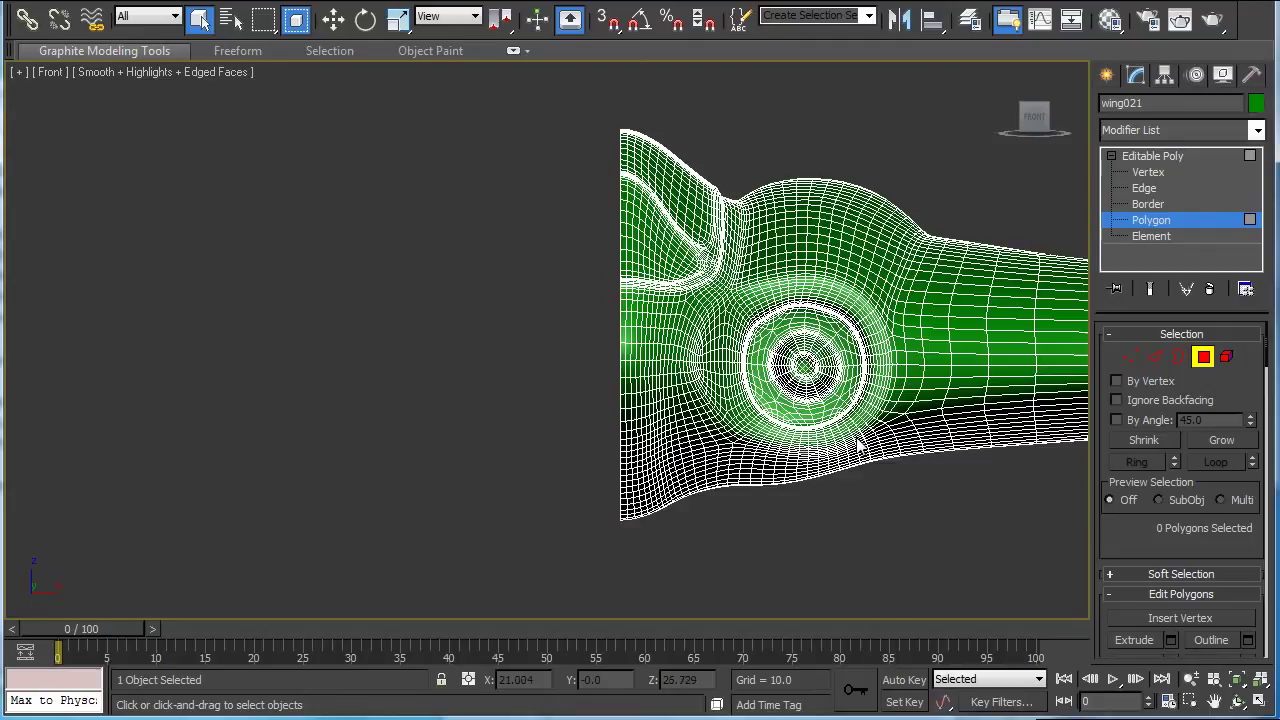
{"action": "scroll", "coordinate": [857, 446], "scroll_direction": "down", "scroll_amount": 4}
{"action": "middle_click_drag", "start_coordinate": [838, 395], "coordinate": [589, 420]}
{"action": "left_click", "coordinate": [1238, 703]}
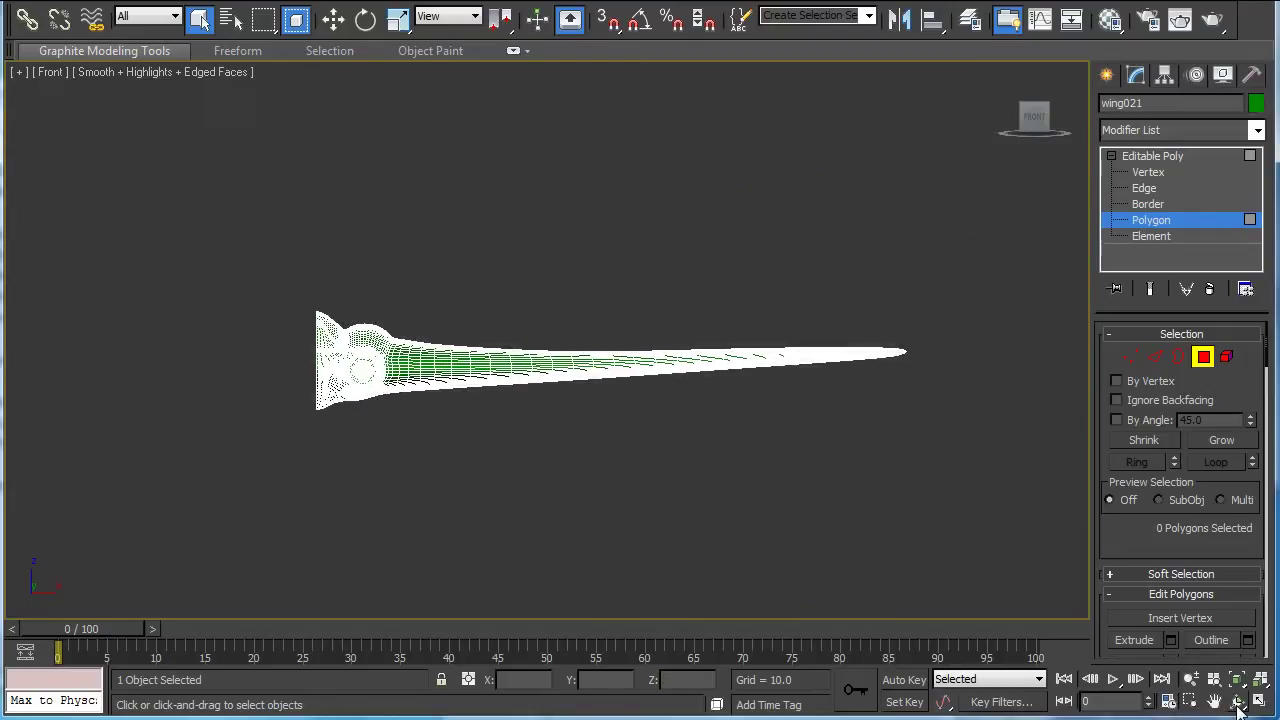
{"action": "left_click_drag", "start_coordinate": [692, 461], "coordinate": [579, 484]}
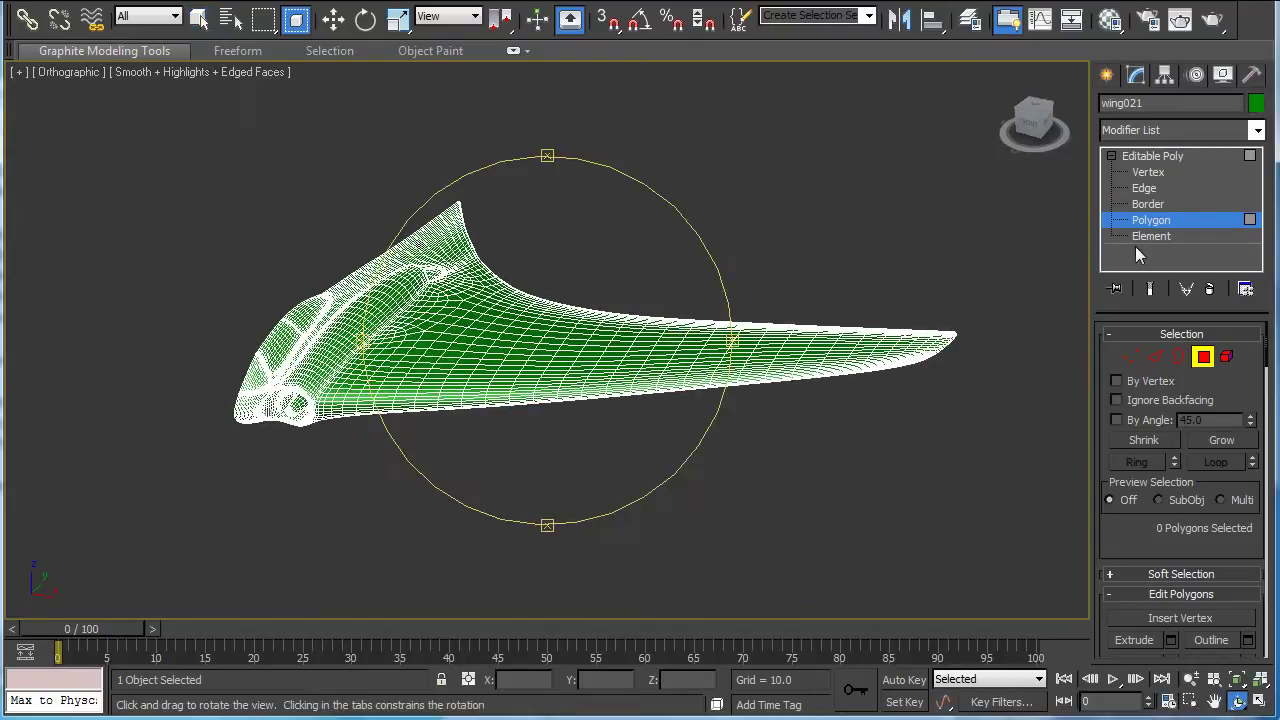
Add an Unwrap UVW modifier to wing021 and expand its sub-levels.
{"action": "left_click", "coordinate": [1143, 158]}
{"action": "left_click", "coordinate": [1256, 131]}
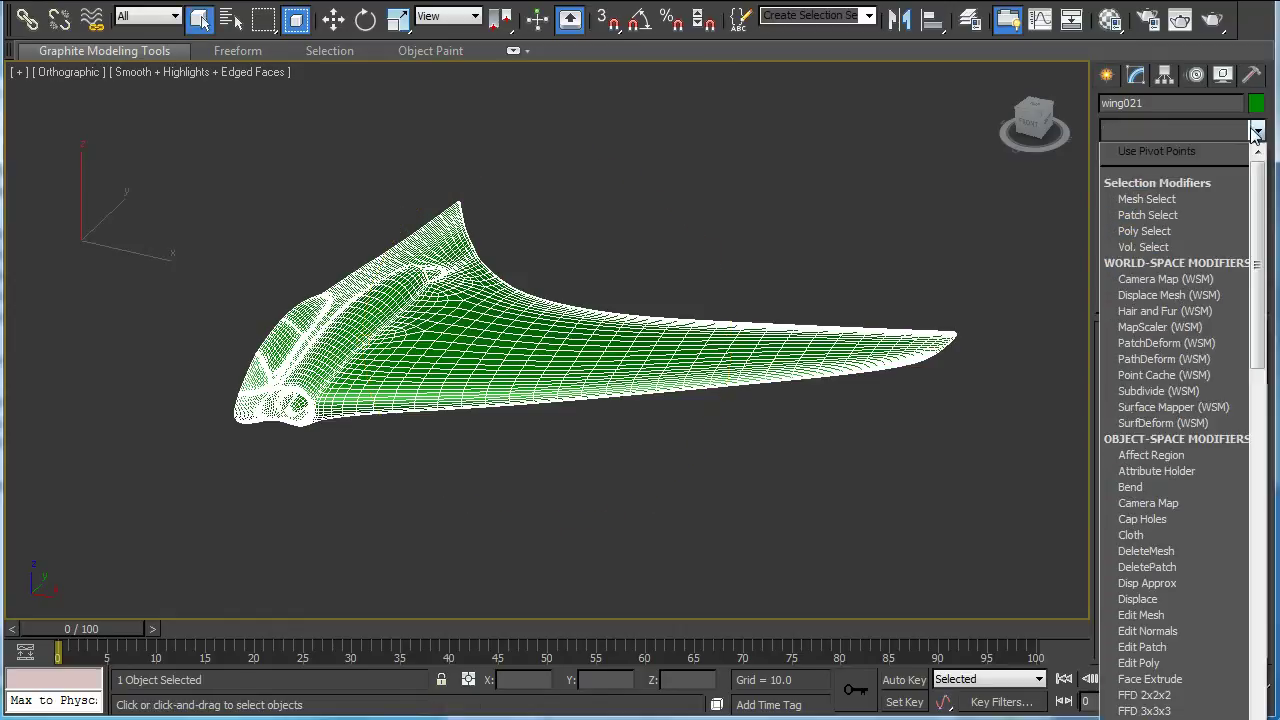
{"action": "key", "text": "u"}
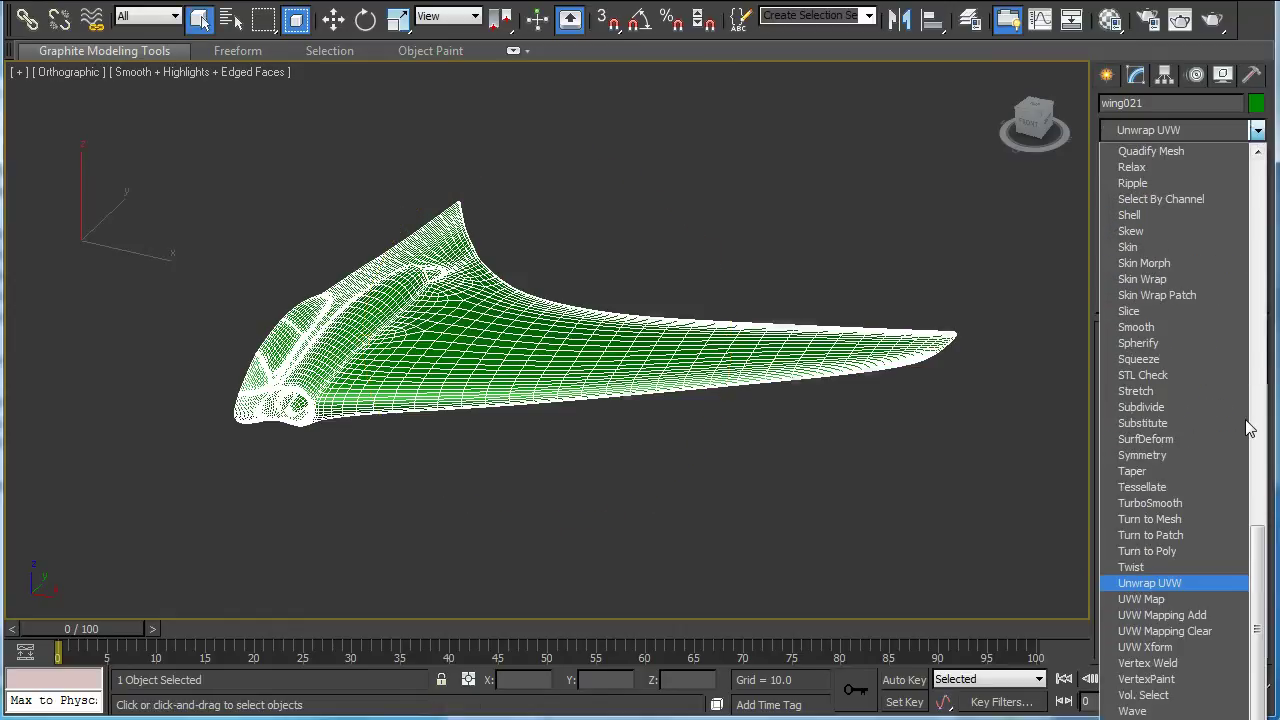
{"action": "left_click", "coordinate": [1178, 582]}
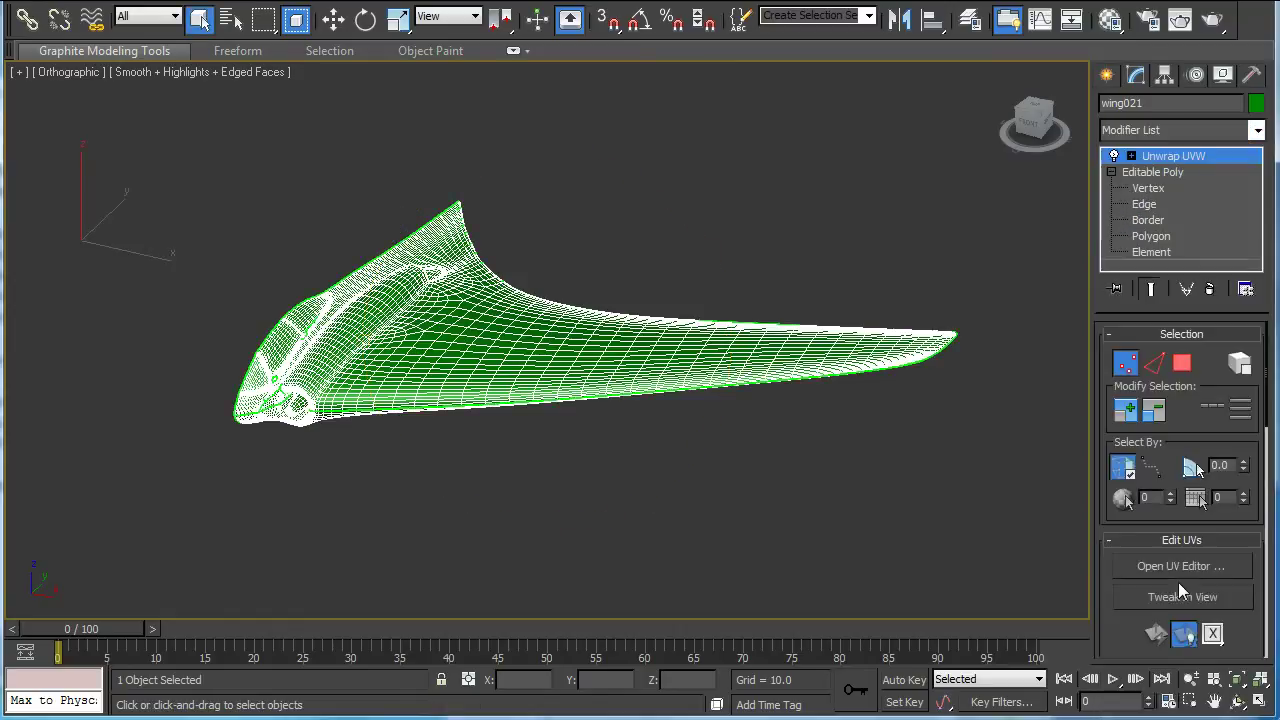
{"action": "left_click", "coordinate": [1131, 157]}
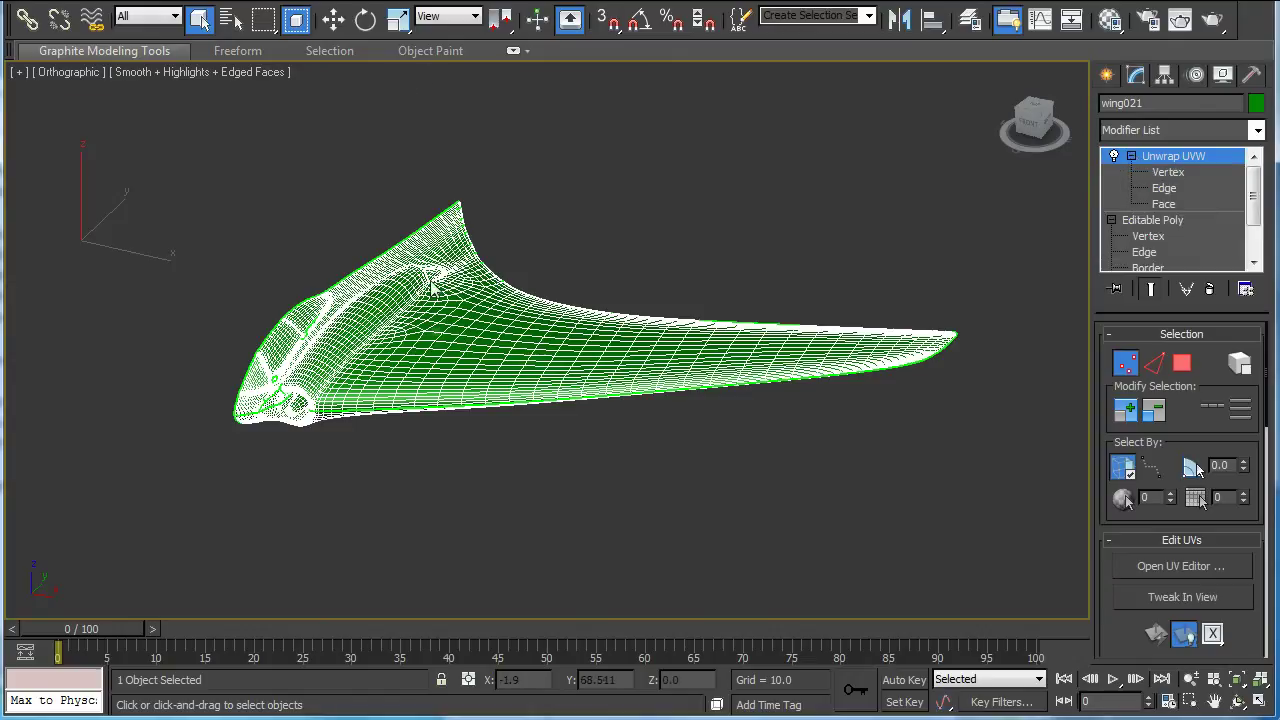
Open the Edit UVWs editor and select all the wing's UV faces.
{"action": "left_click", "coordinate": [1155, 567]}
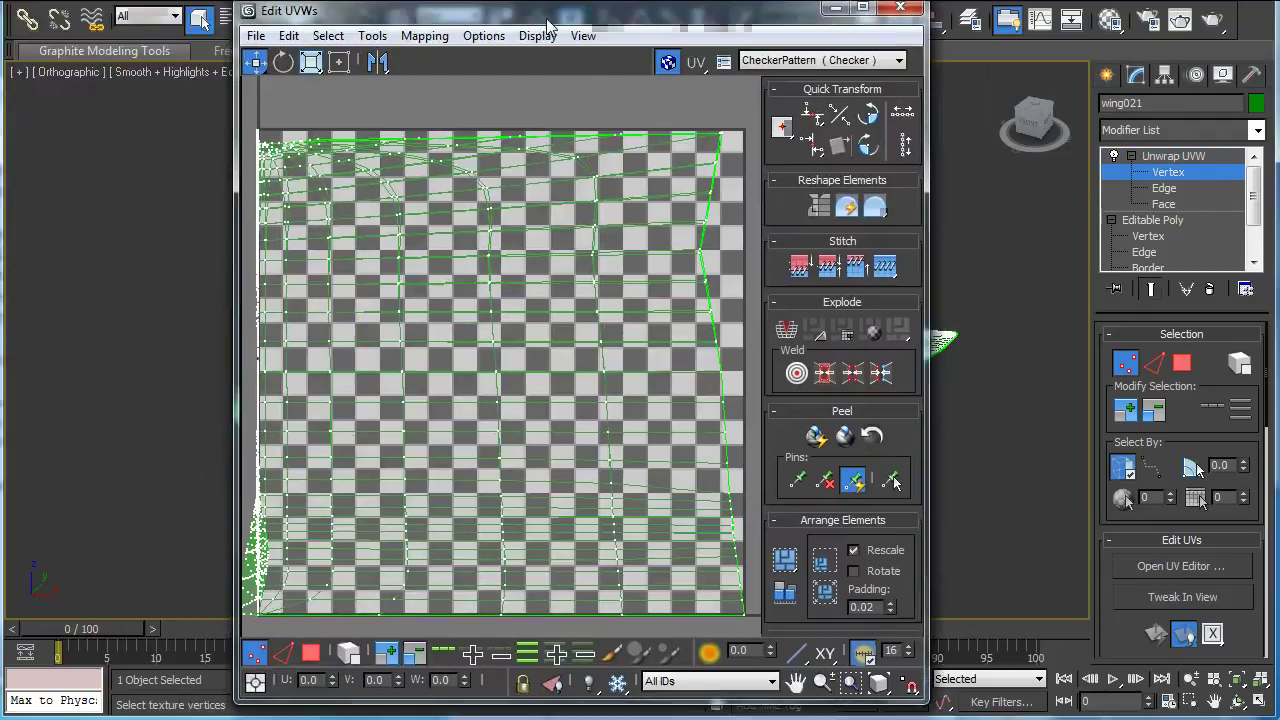
{"action": "left_click_drag", "start_coordinate": [541, 12], "coordinate": [690, 5]}
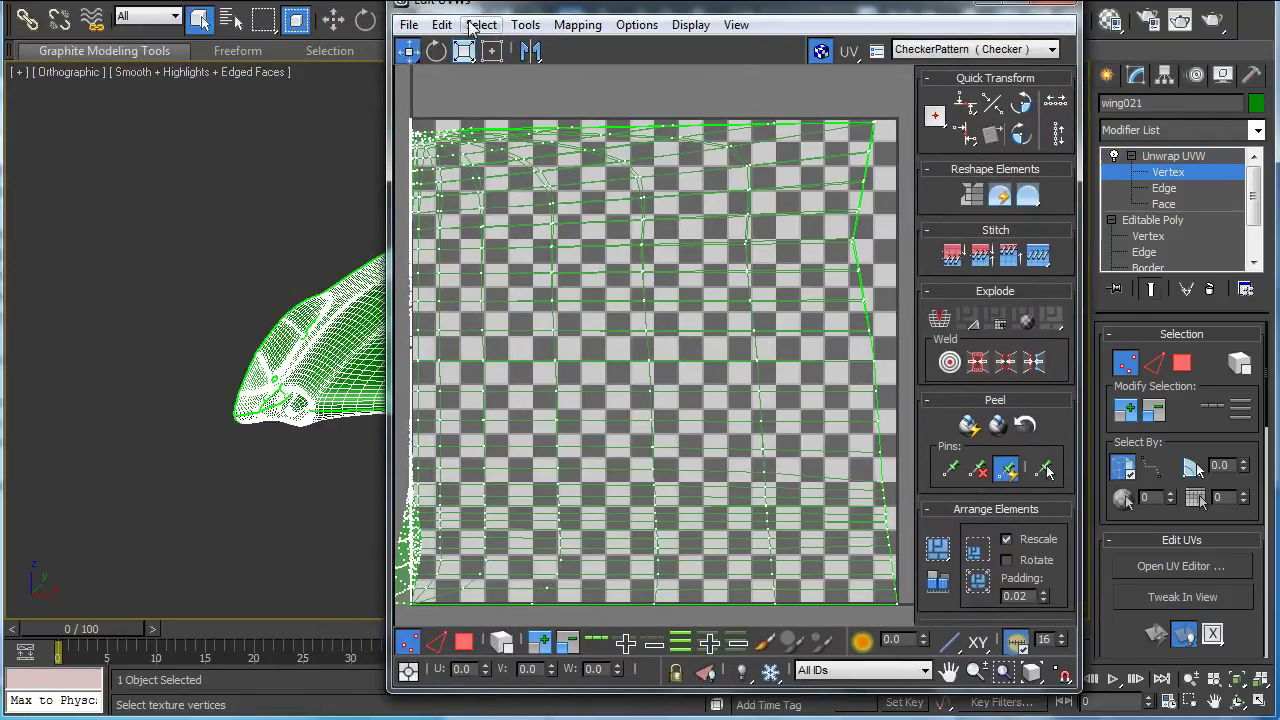
{"action": "left_click_drag", "start_coordinate": [595, 6], "coordinate": [625, 104]}
{"action": "scroll", "coordinate": [677, 301], "scroll_direction": "down", "scroll_amount": 5}
{"action": "key", "text": "ctrl+a"}
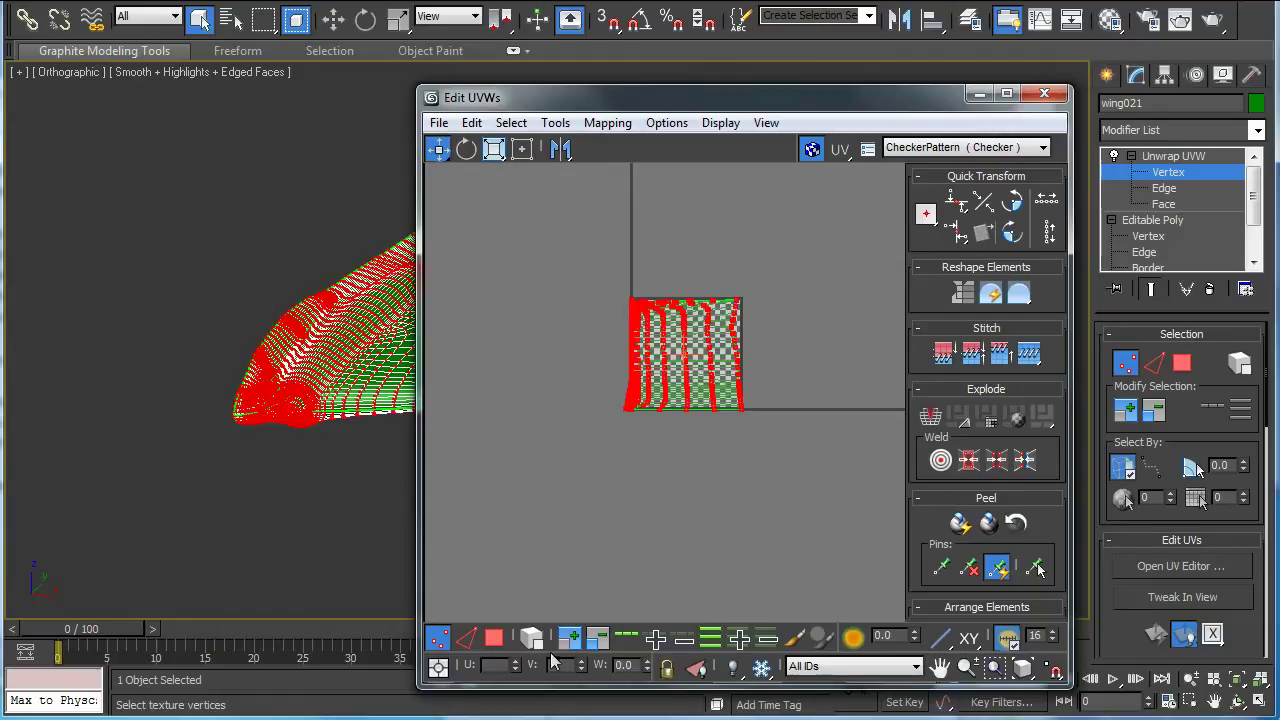
{"action": "key", "text": "3"}
{"action": "left_click_drag", "start_coordinate": [586, 263], "coordinate": [777, 444]}
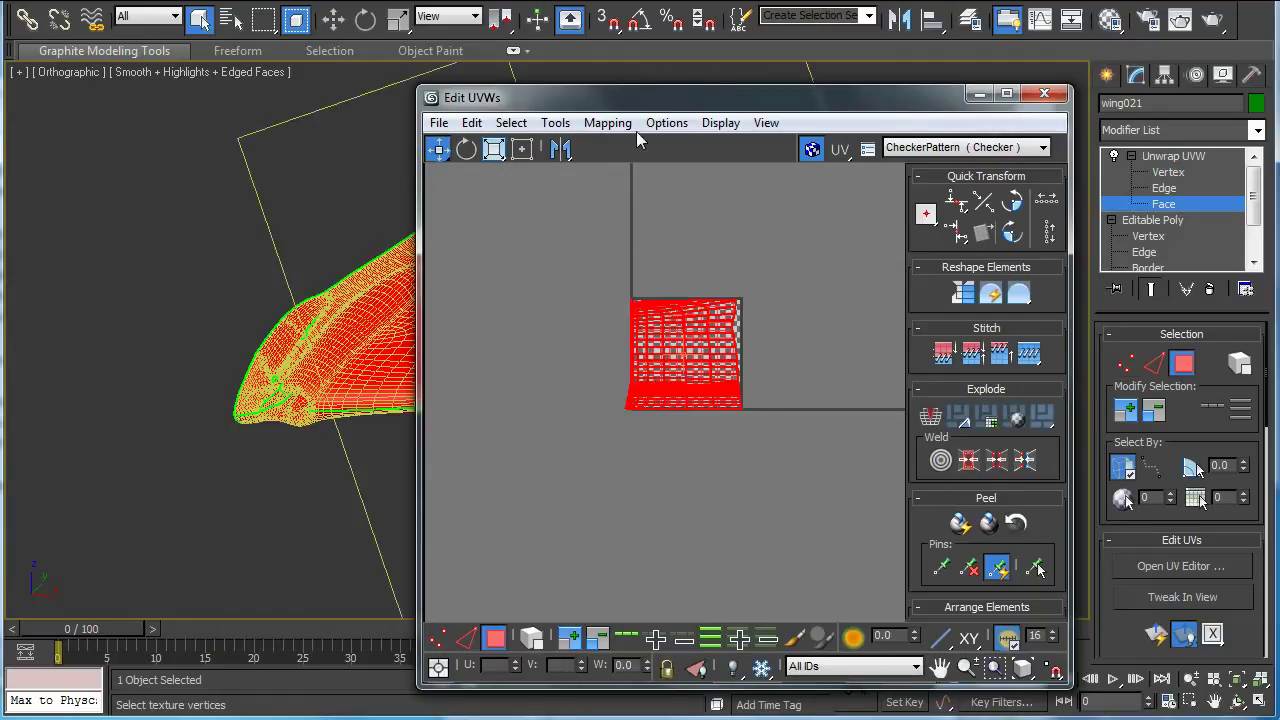
{"action": "mouse_move", "coordinate": [612, 108]}
{"action": "left_mouse_down"}
{"action": "mouse_move", "coordinate": [1080, 175]}
{"action": "mouse_move", "coordinate": [1260, 132]}
{"action": "mouse_move", "coordinate": [985, 132]}
{"action": "mouse_move", "coordinate": [616, 105]}
{"action": "mouse_move", "coordinate": [613, 93]}
{"action": "left_mouse_up"}
Flatten Map the faces with a 60 face angle threshold, then move them left off the checker.
{"action": "left_click", "coordinate": [608, 110]}
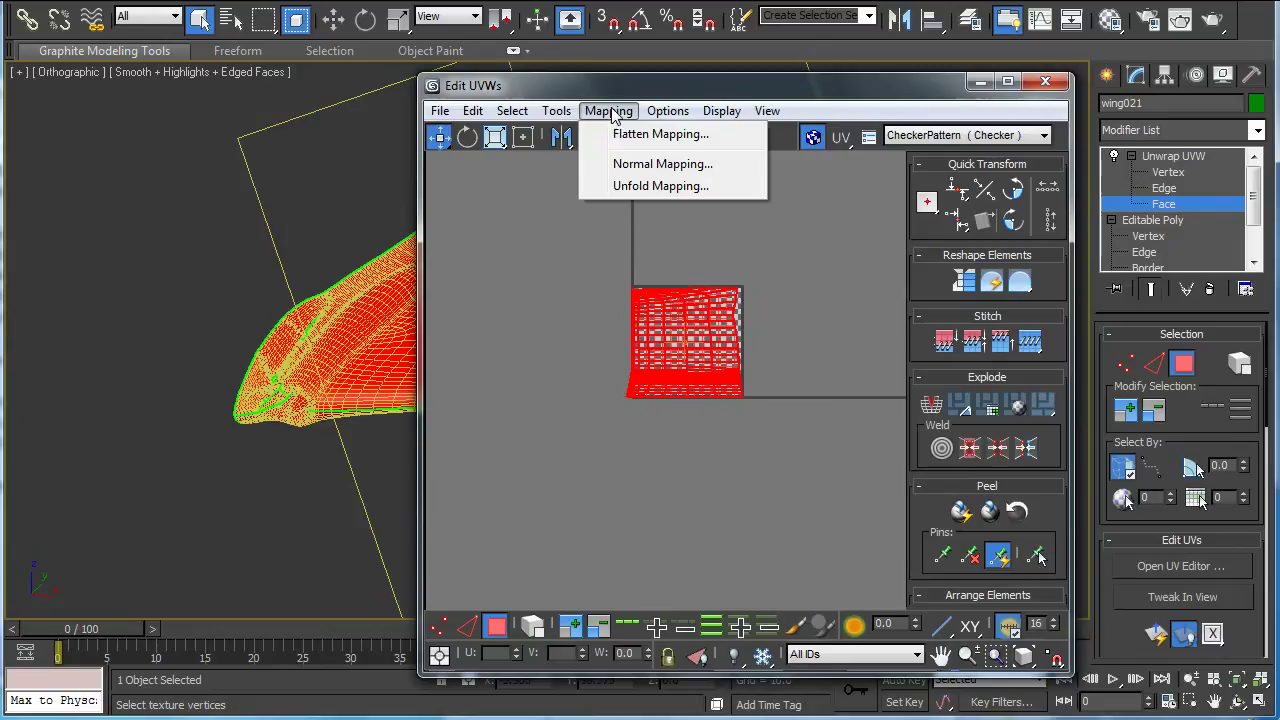
{"action": "left_click", "coordinate": [674, 133]}
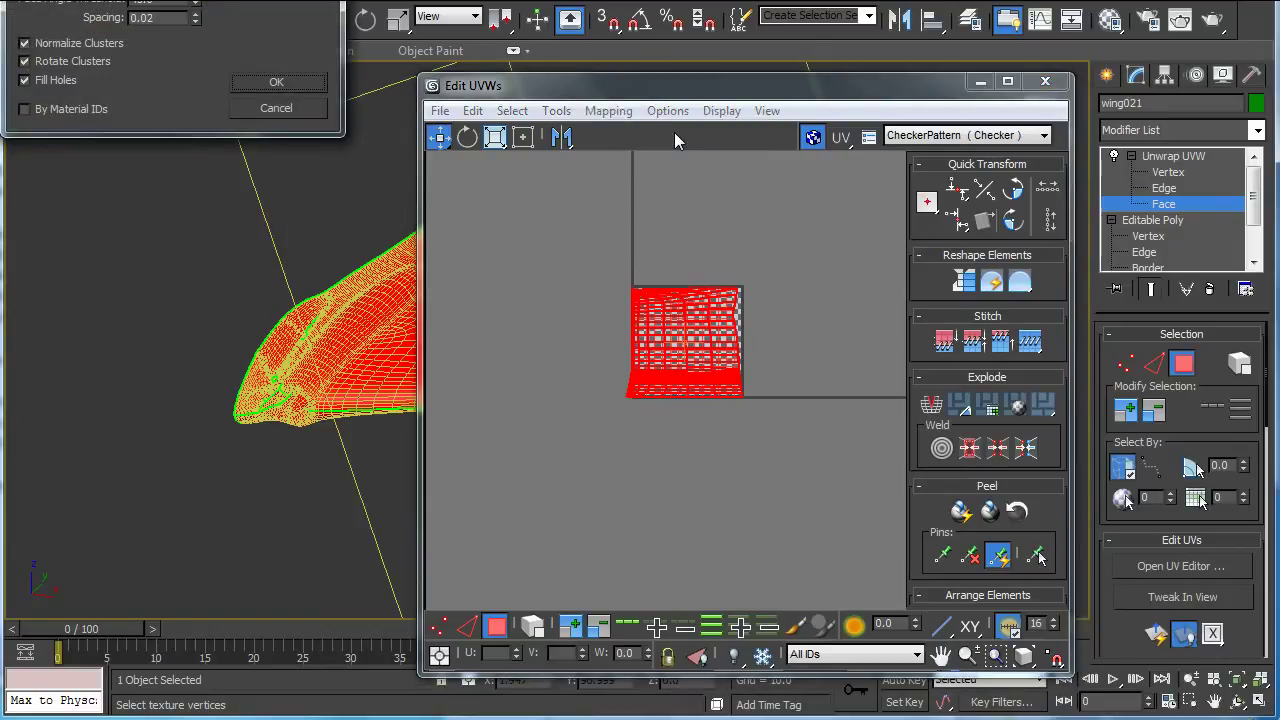
{"action": "left_click_drag", "start_coordinate": [170, 0], "coordinate": [477, 131]}
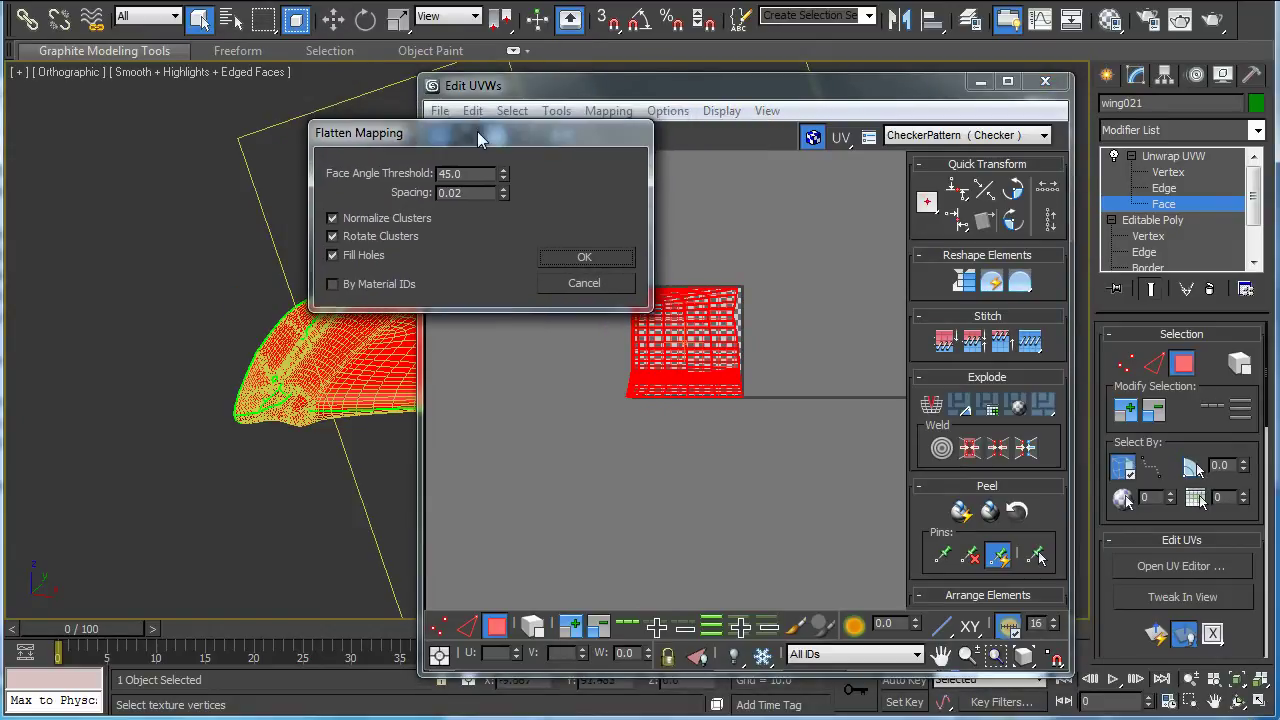
{"action": "double_click", "coordinate": [452, 173]}
{"action": "type", "text": "60"}
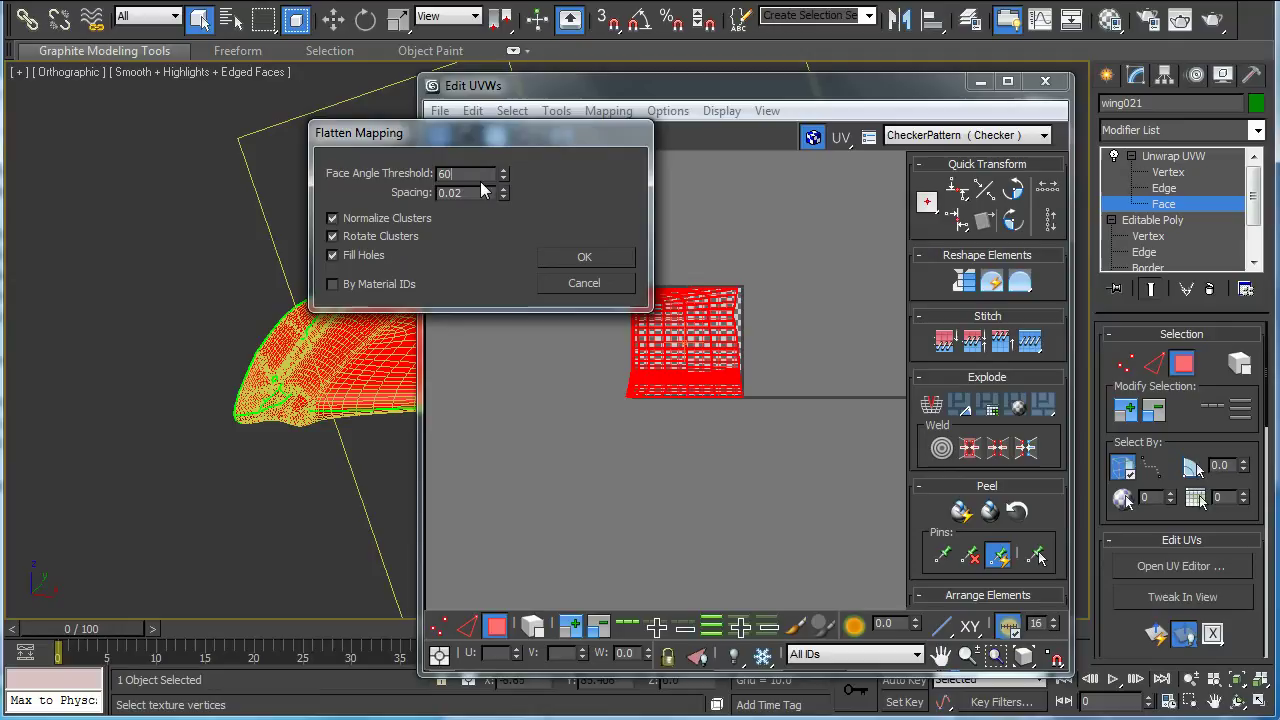
{"action": "left_click", "coordinate": [582, 257]}
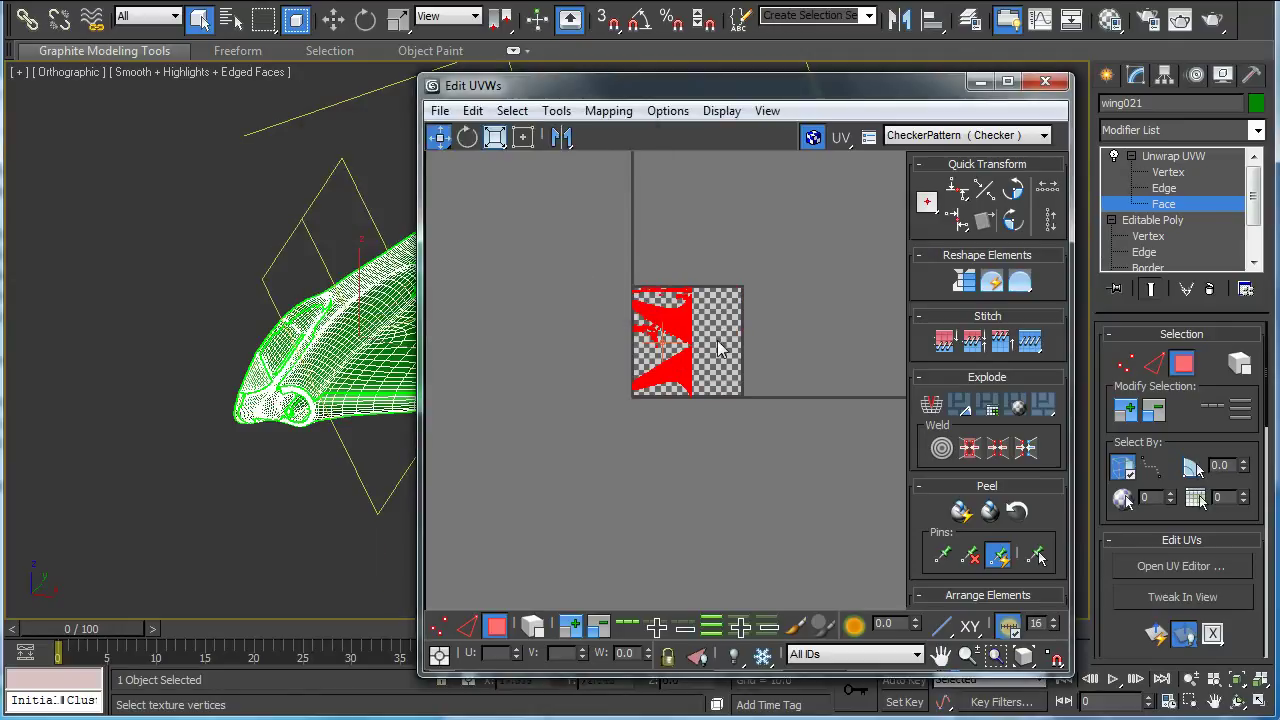
{"action": "scroll", "coordinate": [718, 346], "scroll_direction": "up", "scroll_amount": 4}
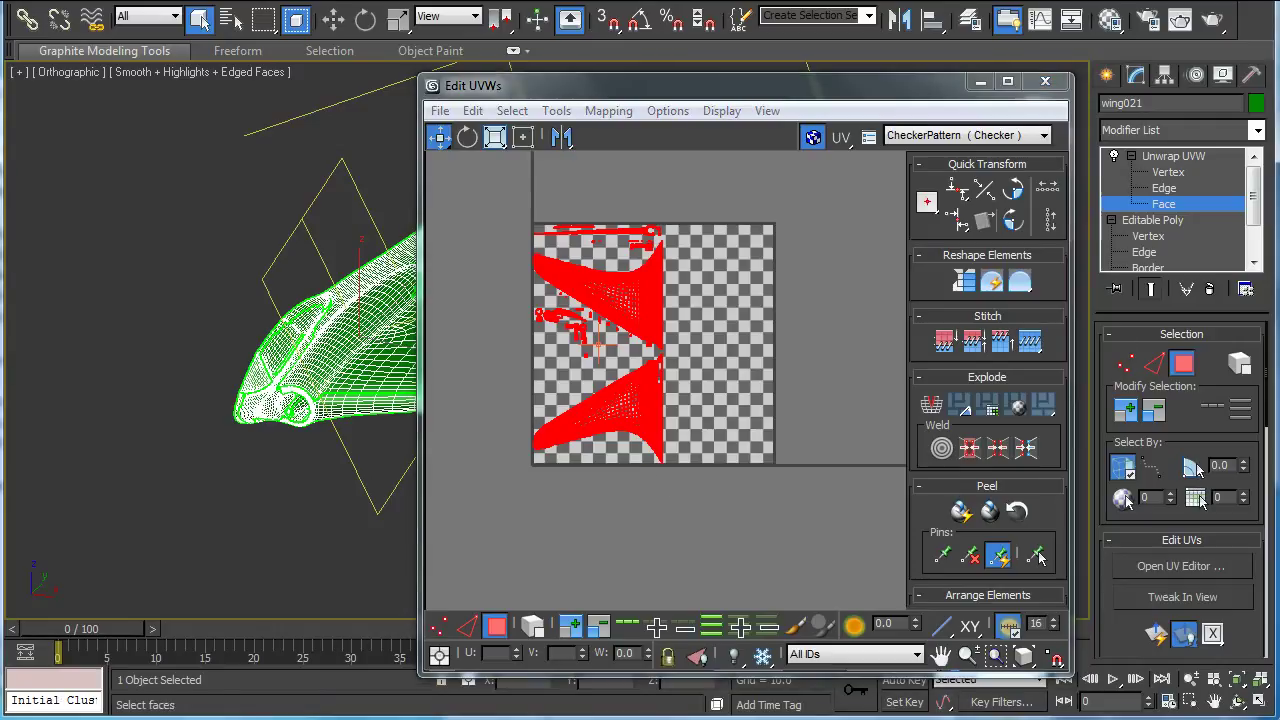
{"action": "scroll", "coordinate": [726, 329], "scroll_direction": "down", "scroll_amount": 2}
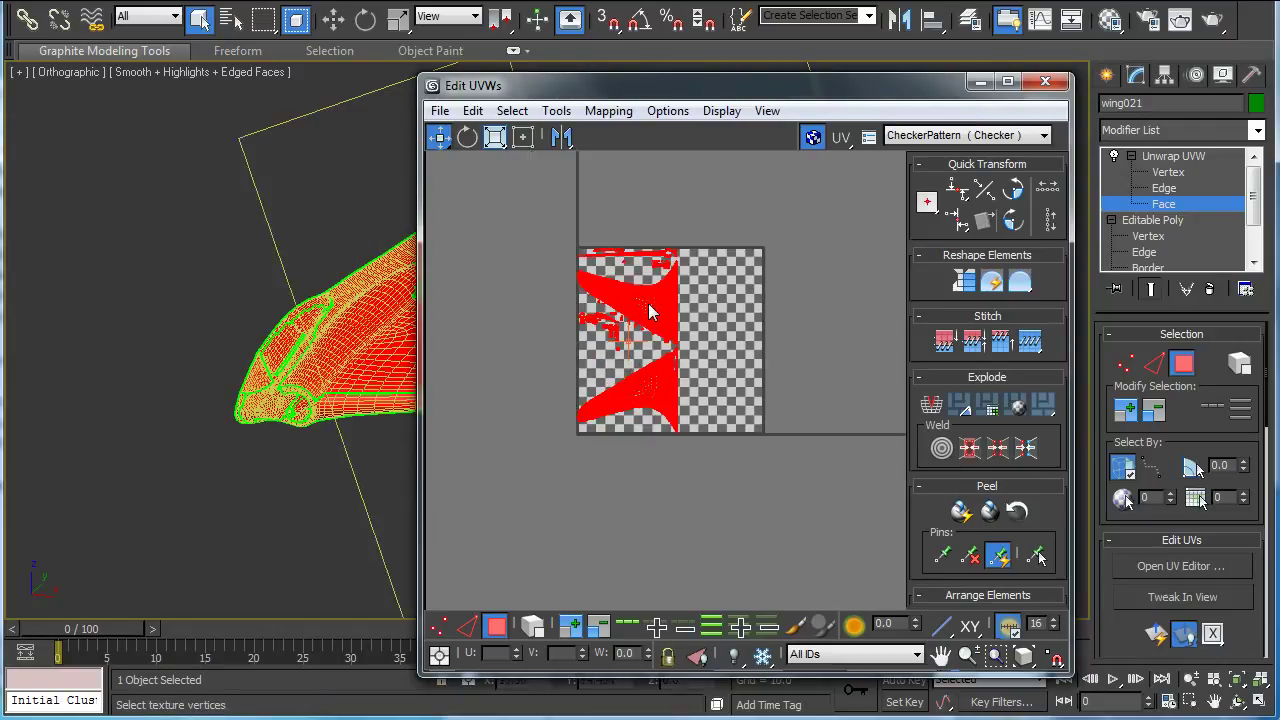
{"action": "left_click_drag", "start_coordinate": [606, 314], "coordinate": [512, 316]}
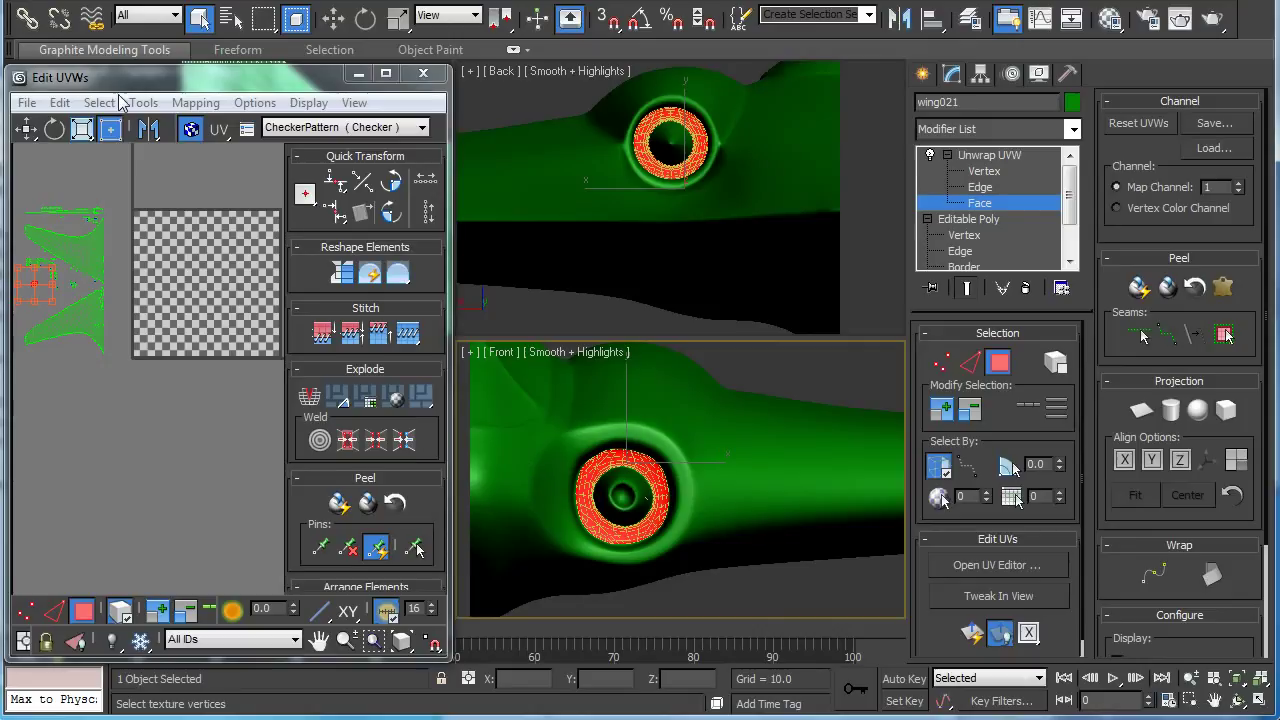
Detach the intake ring faces' UVs and apply a Quick Planar Map.
{"action": "left_click", "coordinate": [150, 105]}
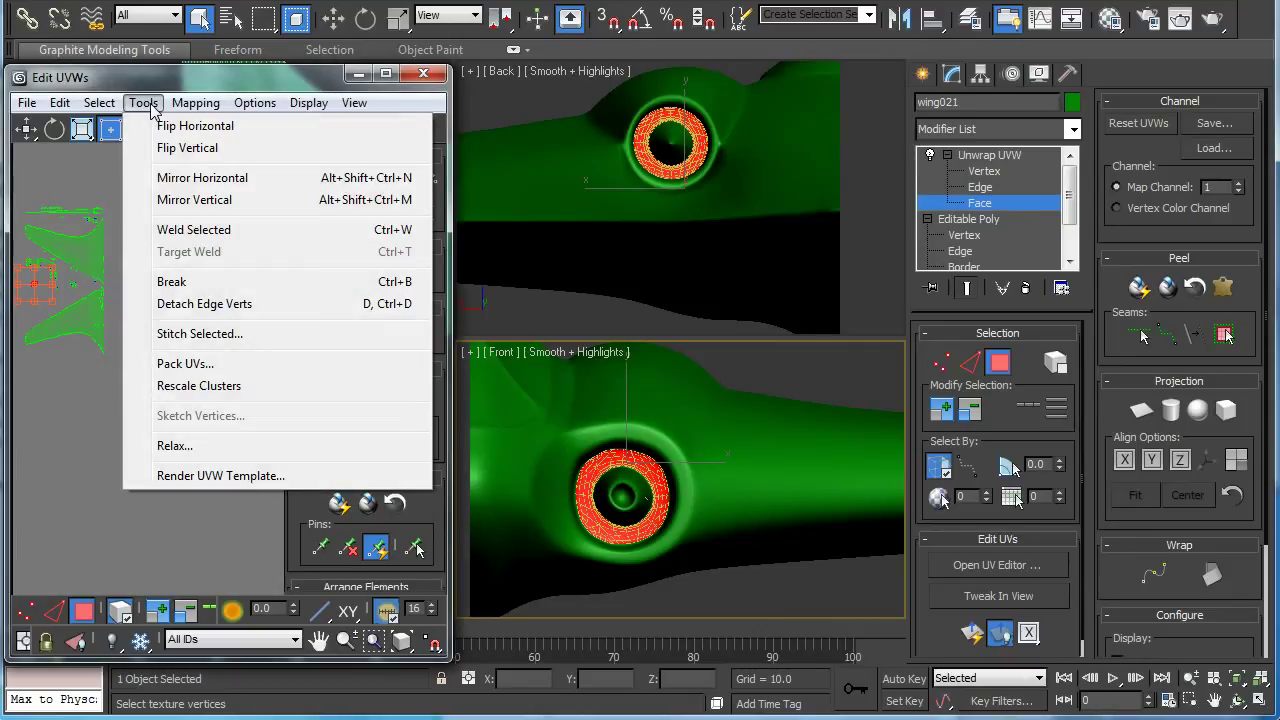
{"action": "left_click", "coordinate": [200, 283]}
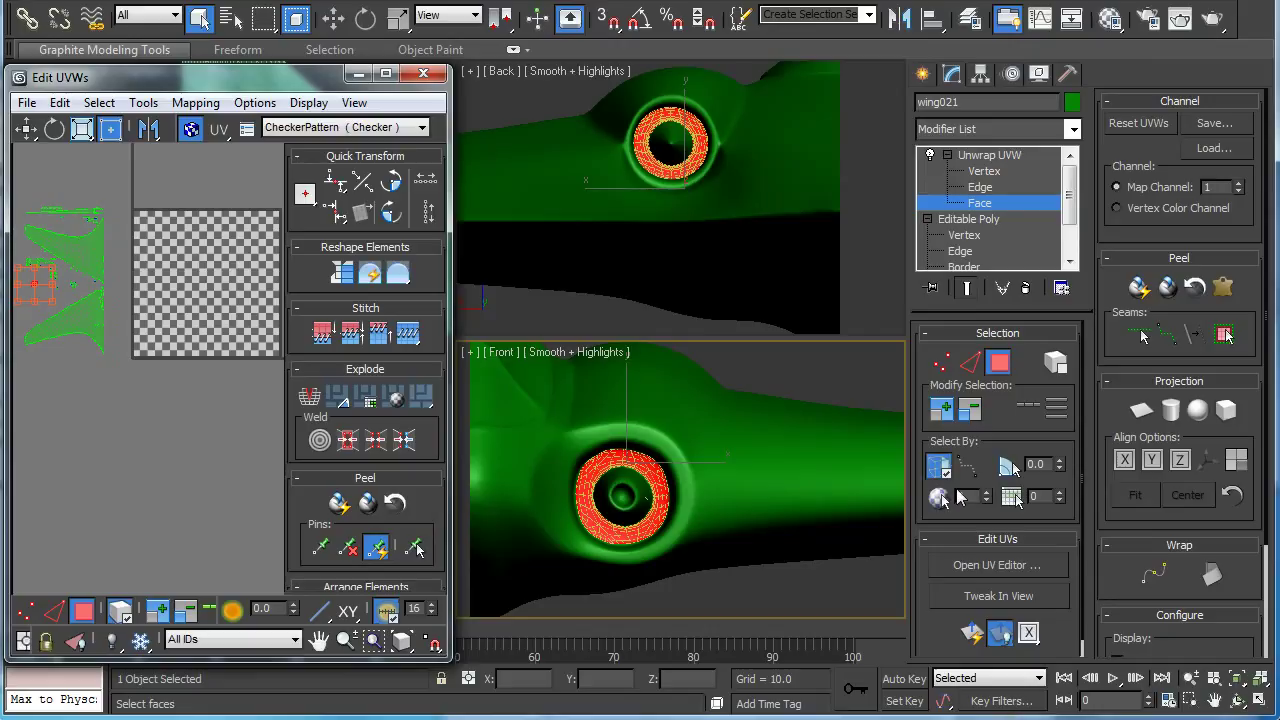
{"action": "left_click", "coordinate": [970, 636]}
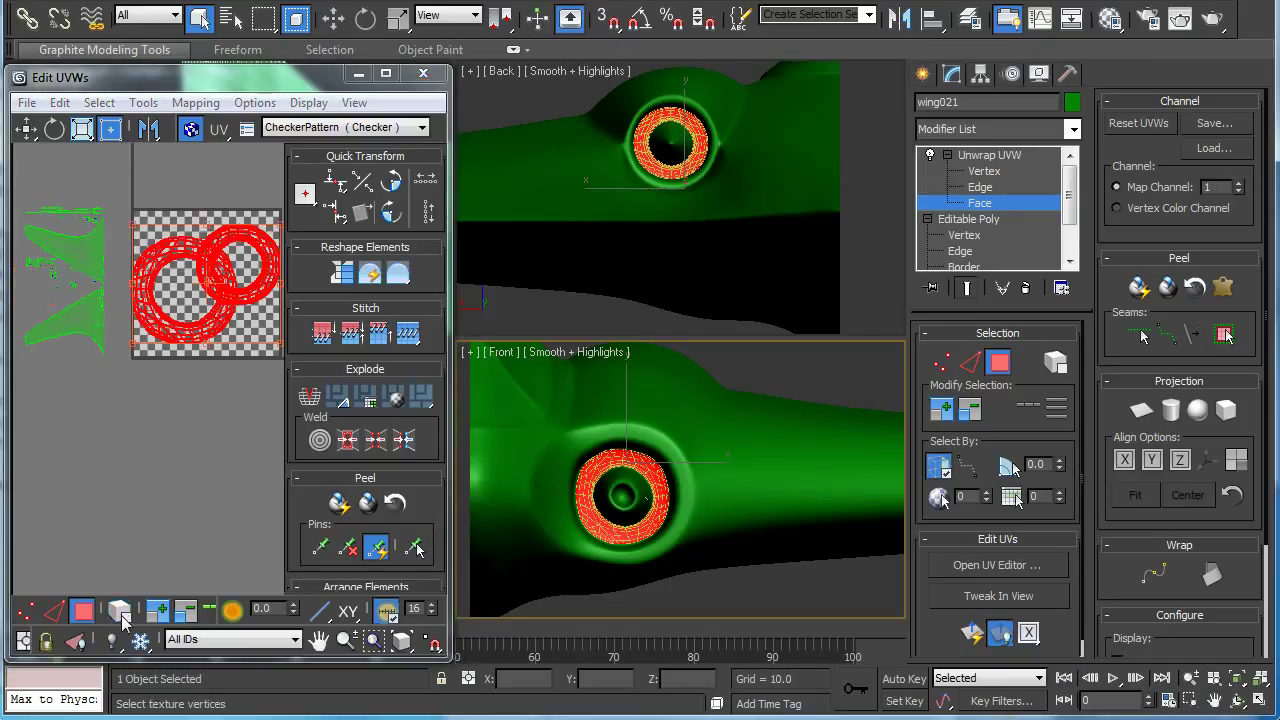
{"action": "left_click", "coordinate": [244, 382]}
Move the two ring UV clusters apart, one upper right and one below it.
{"action": "left_click", "coordinate": [264, 292]}
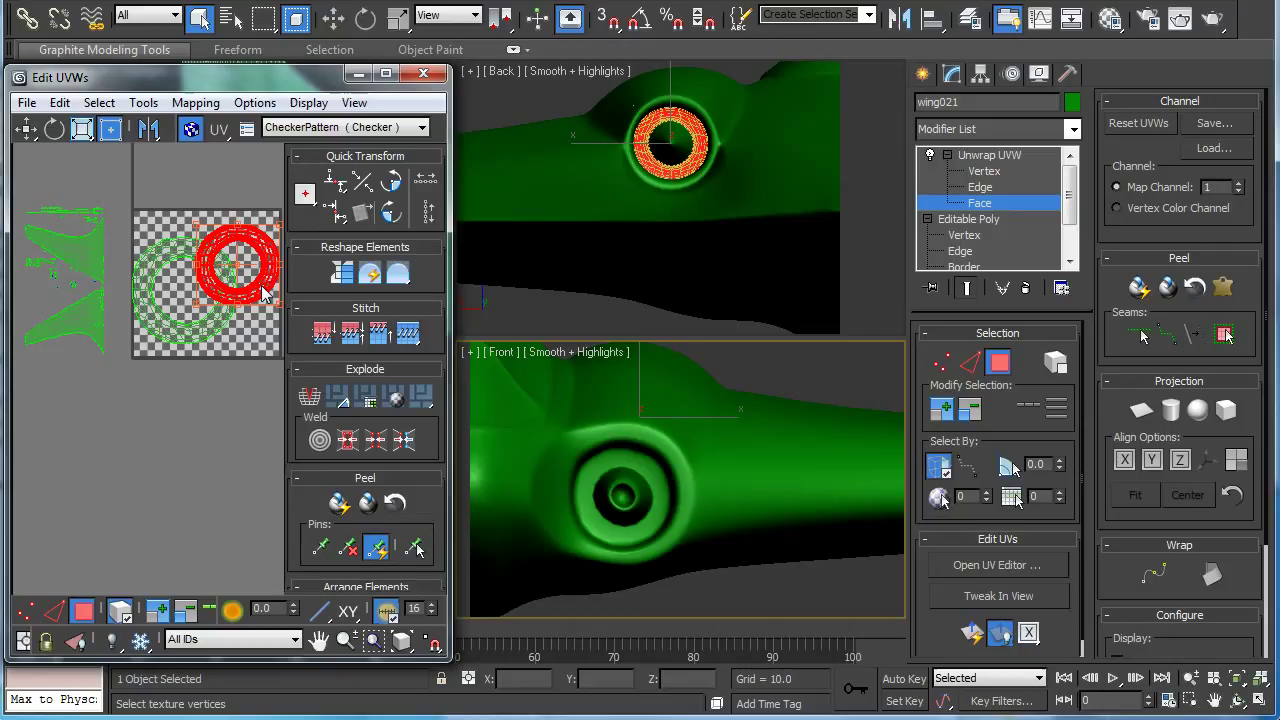
{"action": "middle_click_drag", "start_coordinate": [222, 452], "coordinate": [95, 461]}
{"action": "left_click_drag", "start_coordinate": [132, 297], "coordinate": [264, 248]}
{"action": "left_click", "coordinate": [110, 345]}
{"action": "left_click_drag", "start_coordinate": [112, 343], "coordinate": [288, 385]}
{"action": "left_click", "coordinate": [184, 448]}
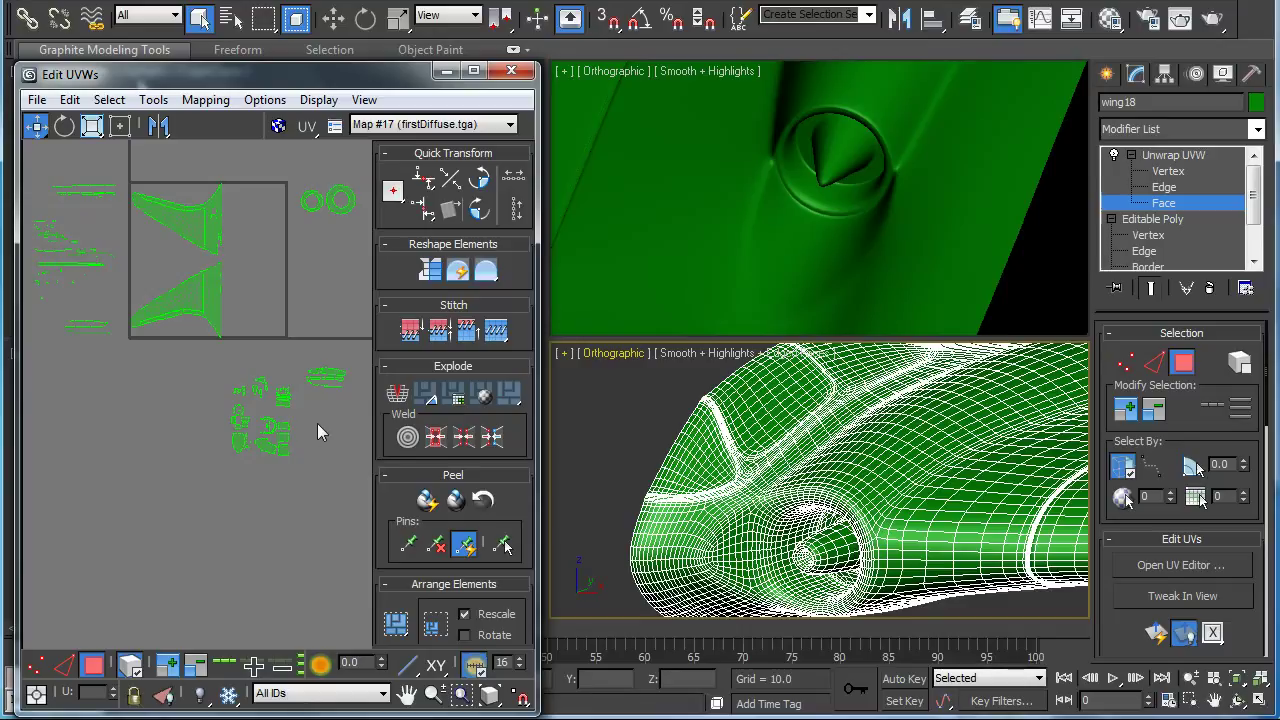
Arrange canopy, nose-cone and small islands in groups so all fit inside the 0–1 checker square.
{"action": "scroll", "coordinate": [317, 423], "scroll_direction": "up", "scroll_amount": 5}
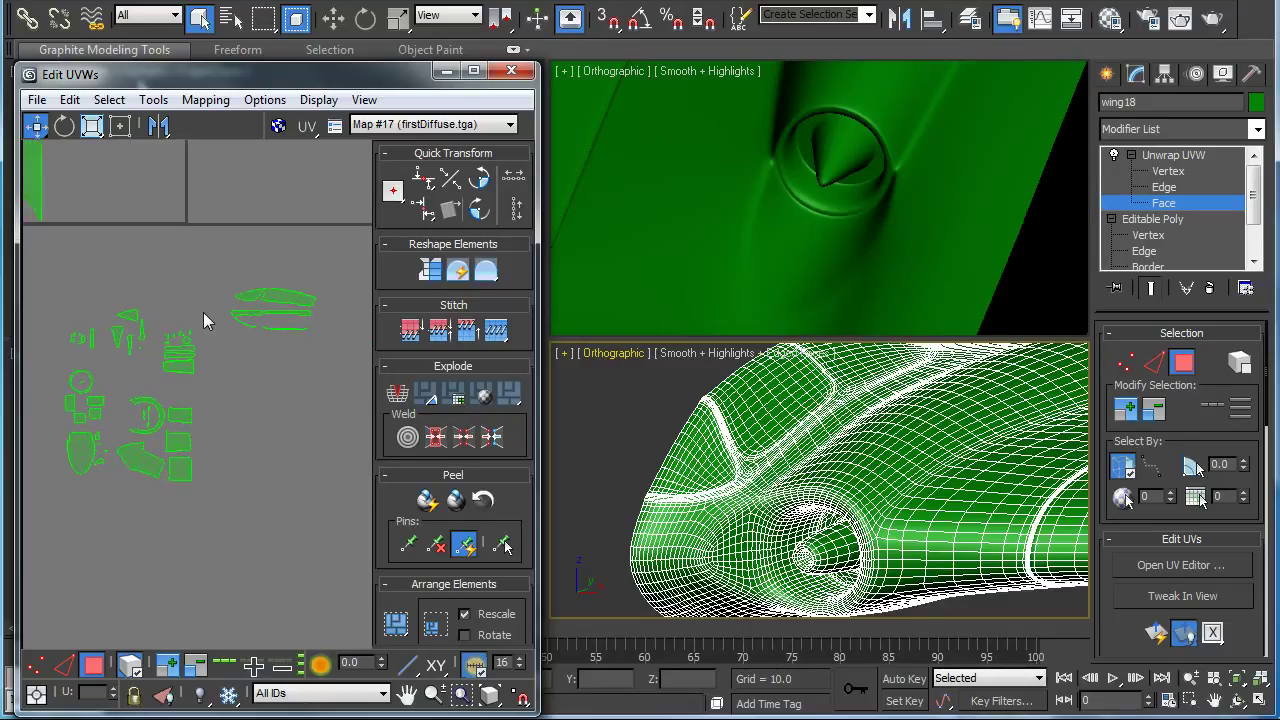
{"action": "left_click_drag", "start_coordinate": [223, 266], "coordinate": [339, 355]}
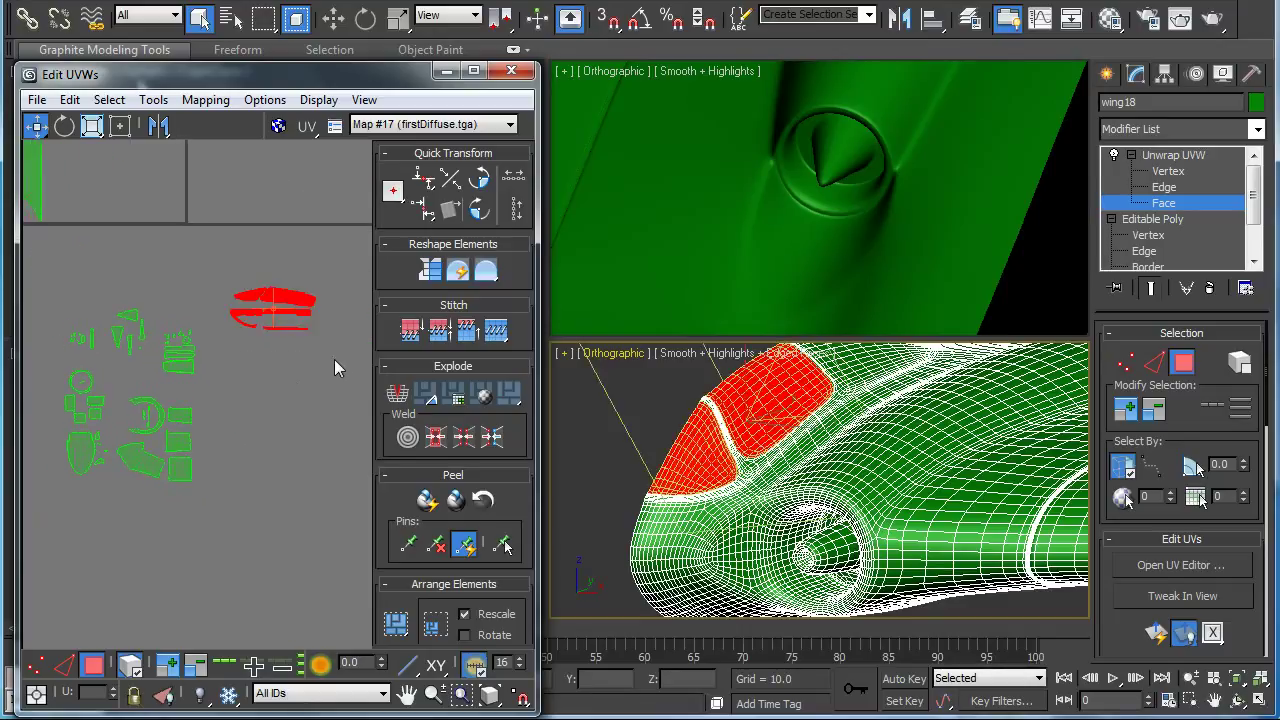
{"action": "left_click_drag", "start_coordinate": [118, 390], "coordinate": [205, 497]}
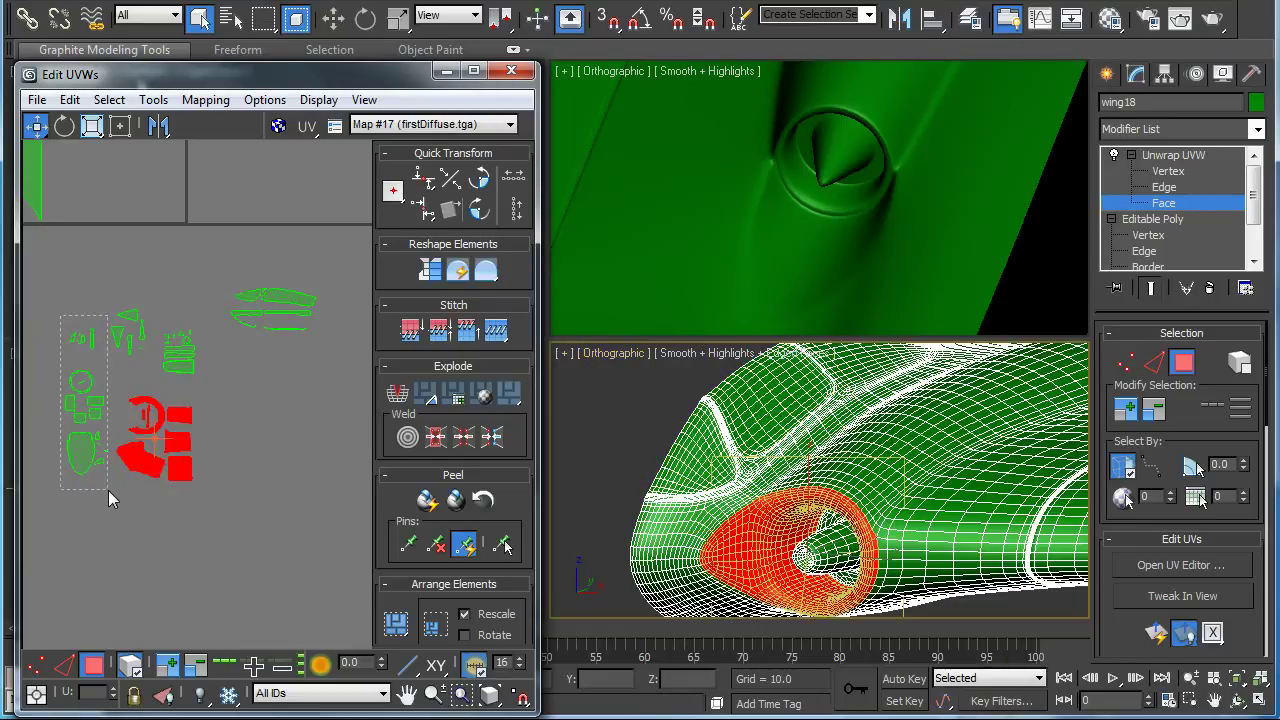
{"action": "left_click_drag", "start_coordinate": [108, 490], "coordinate": [108, 490]}
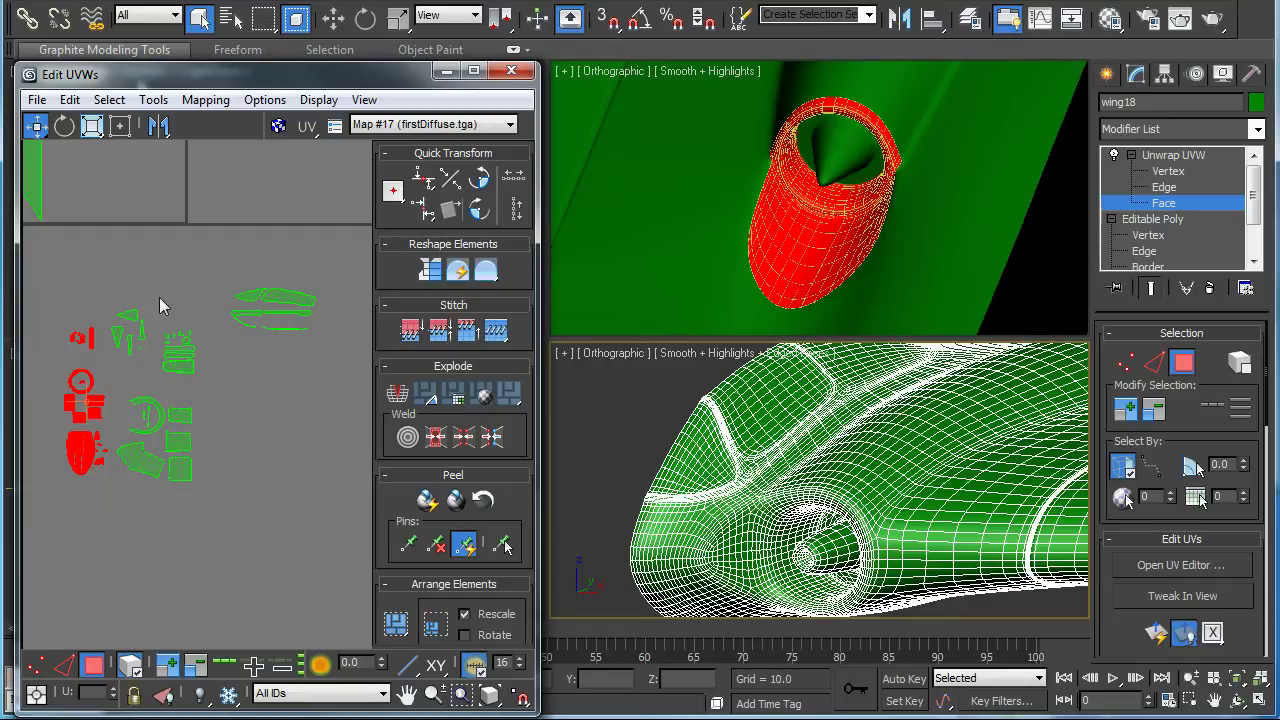
{"action": "left_click_drag", "start_coordinate": [112, 306], "coordinate": [202, 385]}
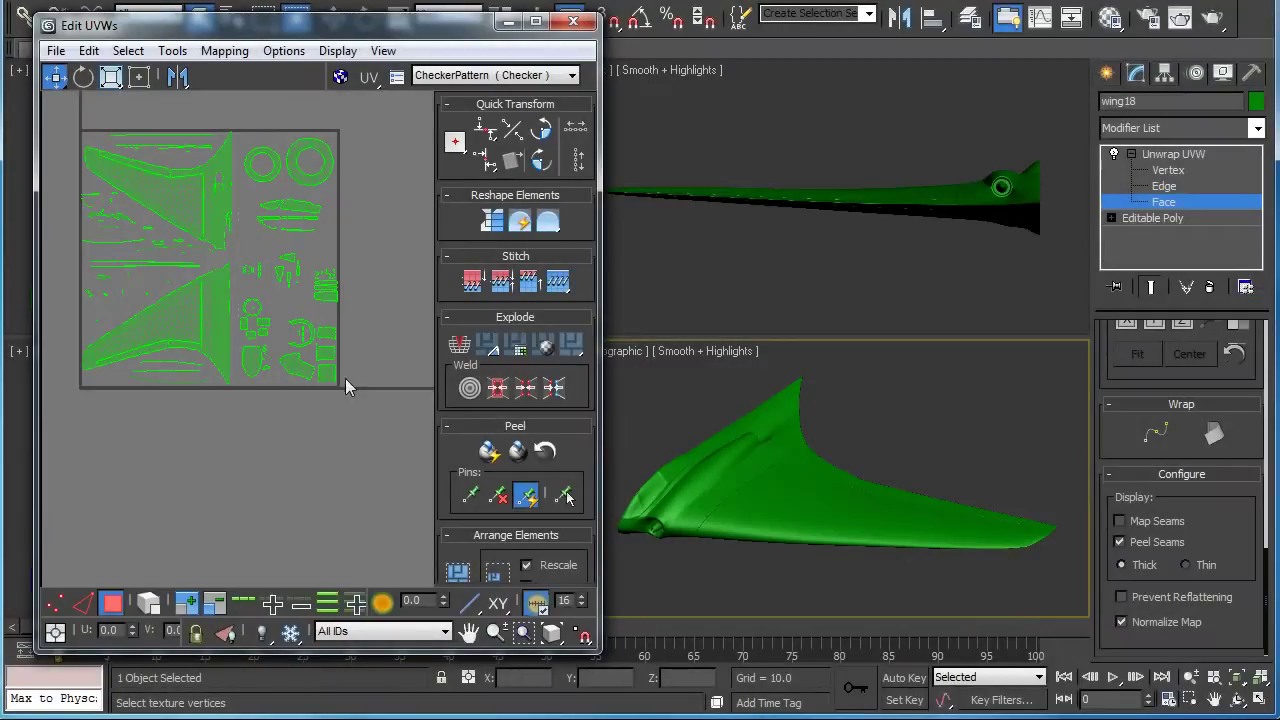
{"action": "left_click_drag", "start_coordinate": [236, 134], "coordinate": [362, 420]}
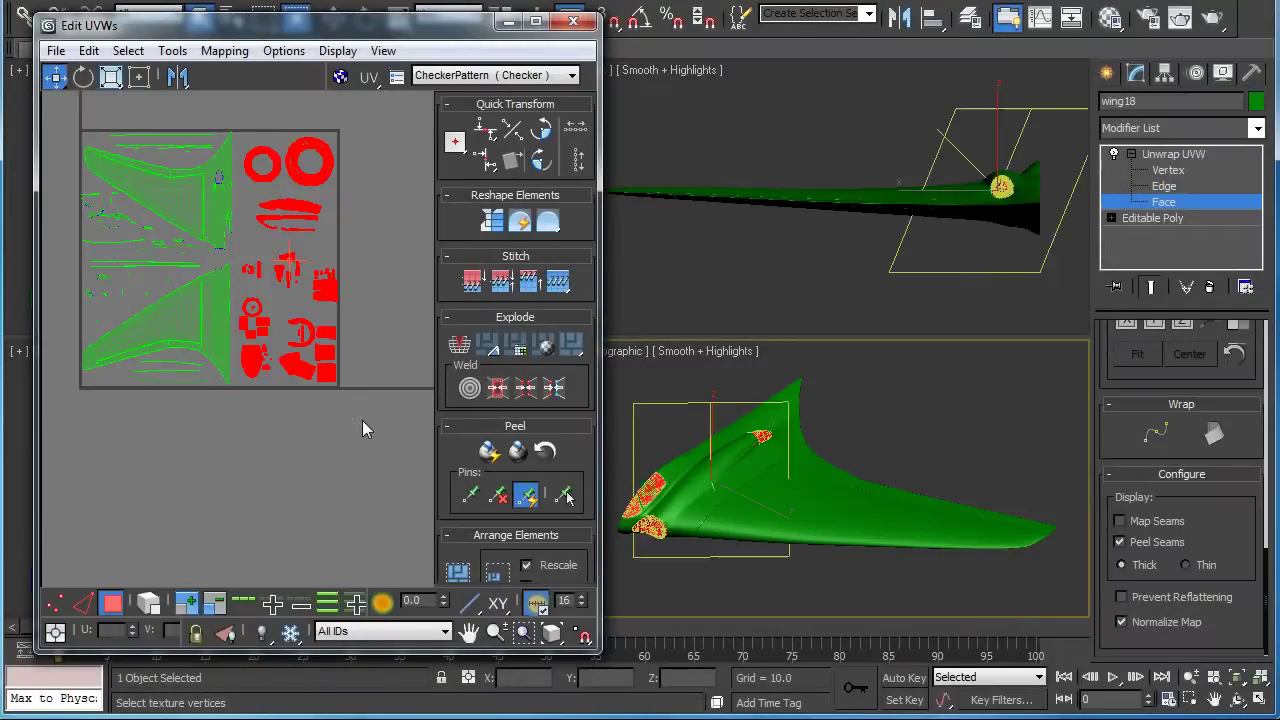
{"action": "scroll", "coordinate": [810, 487], "scroll_direction": "up", "scroll_amount": 2}
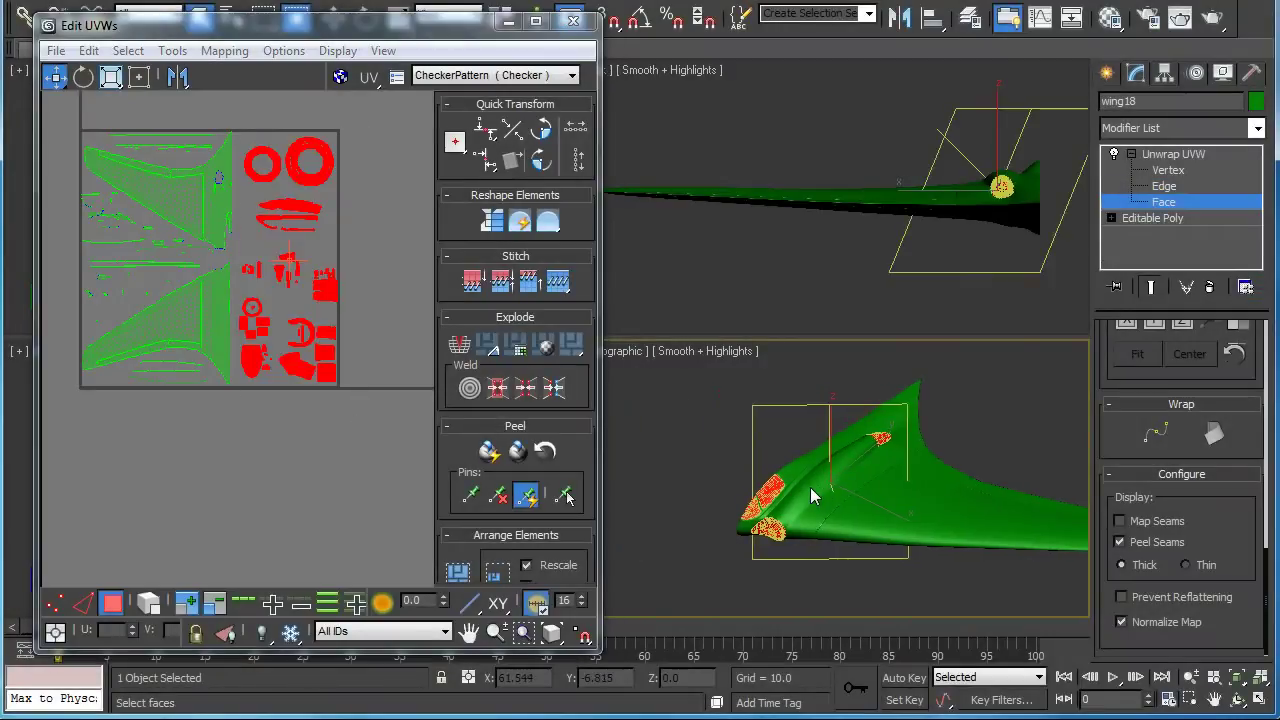
{"action": "scroll", "coordinate": [810, 495], "scroll_direction": "up", "scroll_amount": 1}
{"action": "right_click", "coordinate": [337, 455]}
{"action": "left_click", "coordinate": [322, 446]}
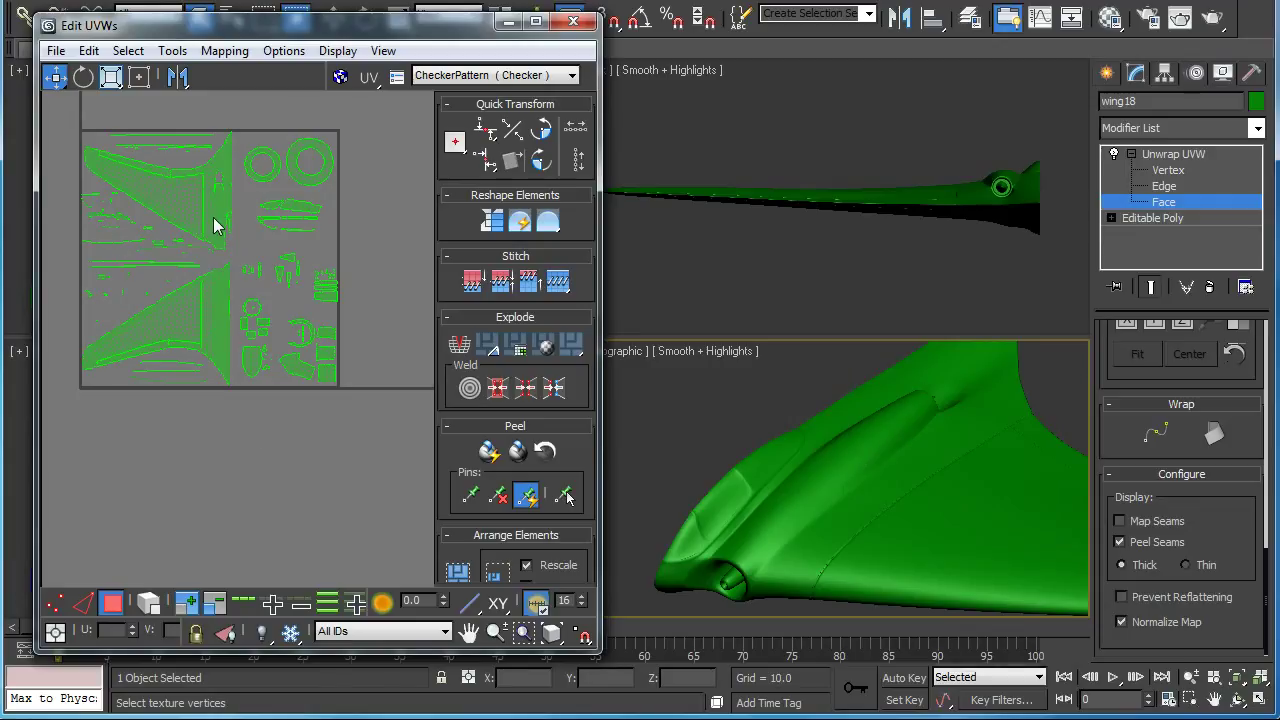
{"action": "left_click", "coordinate": [247, 263]}
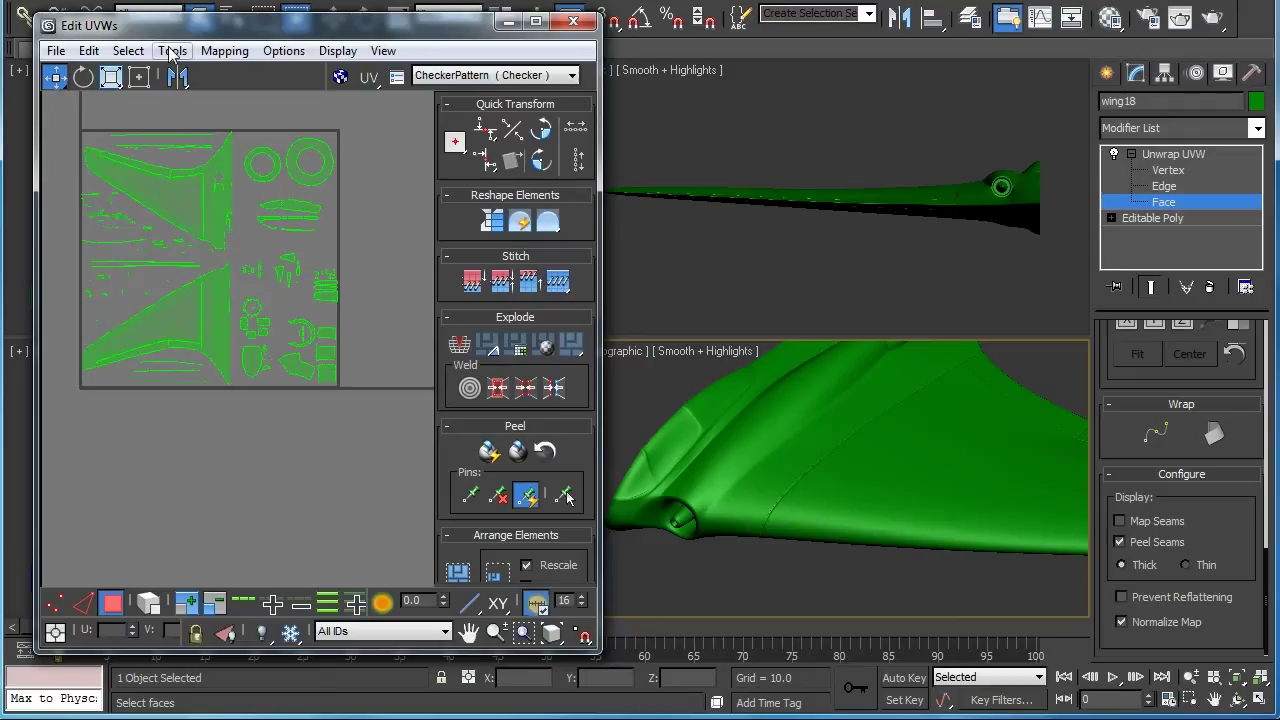
Render a 512 × 512 UV template via Render UVW Template.
{"action": "left_click", "coordinate": [172, 52]}
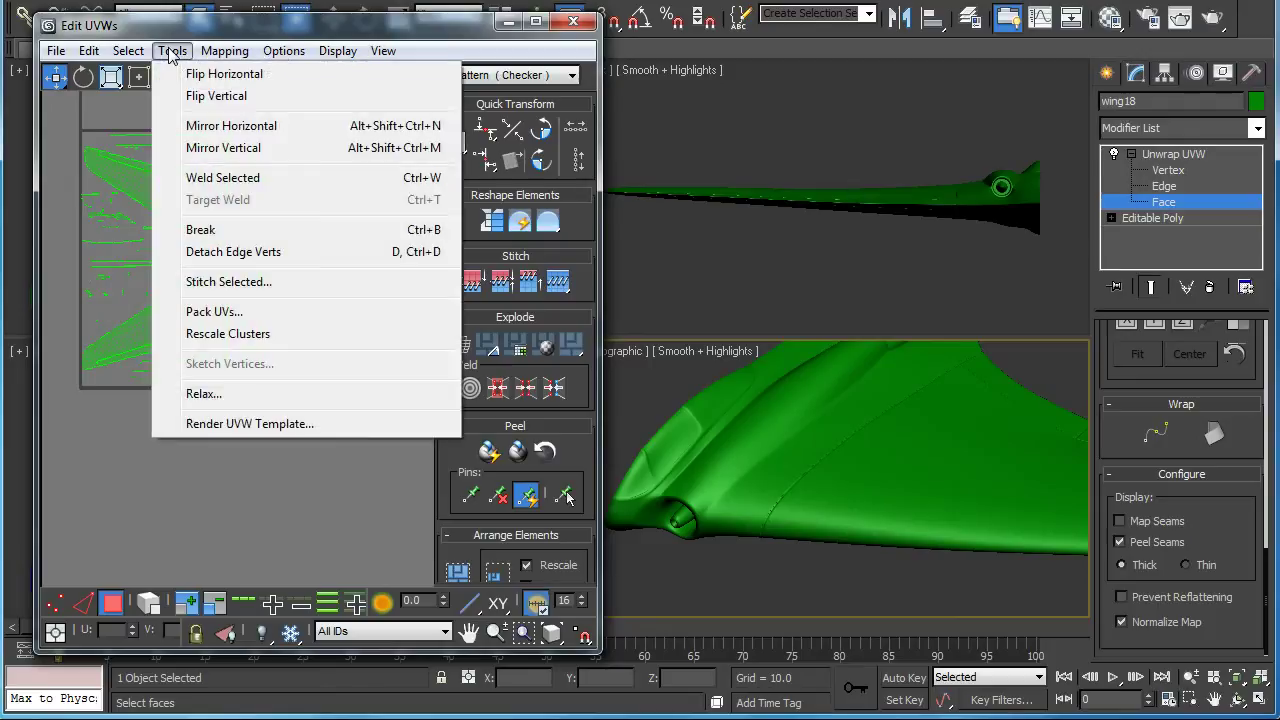
{"action": "left_click", "coordinate": [250, 423]}
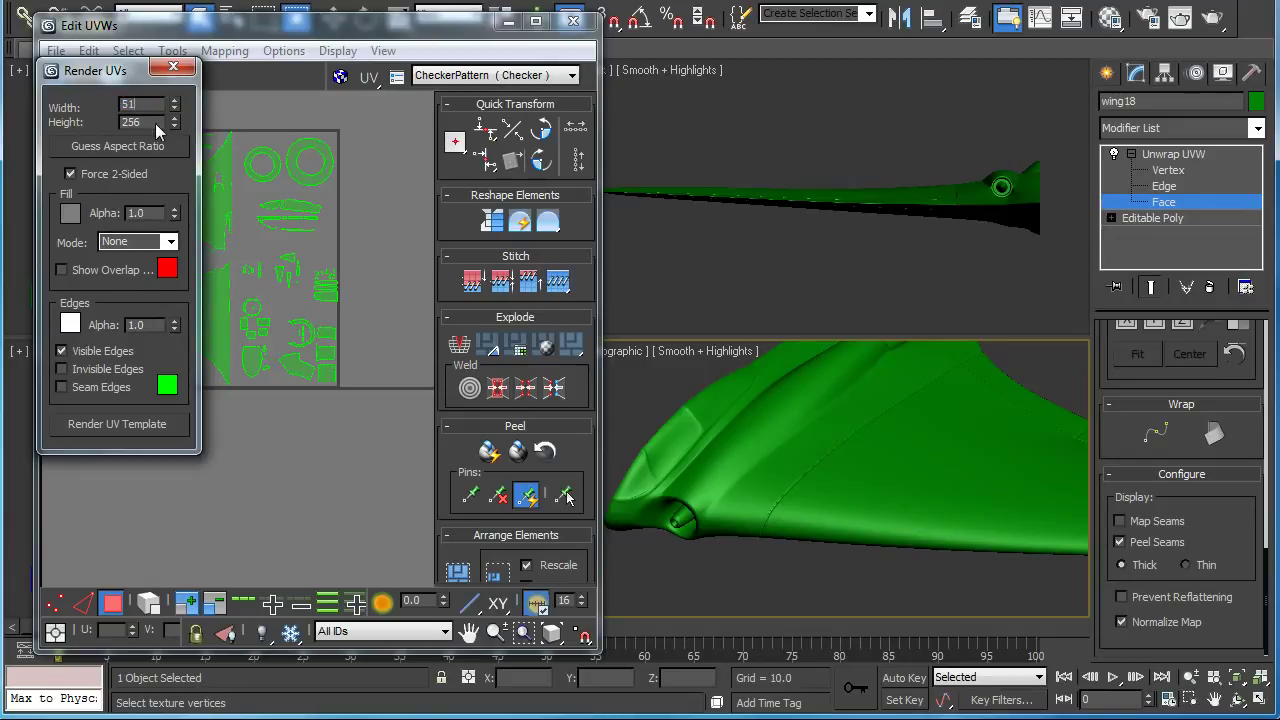
{"action": "type", "text": "2"}
{"action": "key", "text": "Tab"}
{"action": "type", "text": "512"}
{"action": "left_click", "coordinate": [108, 428]}
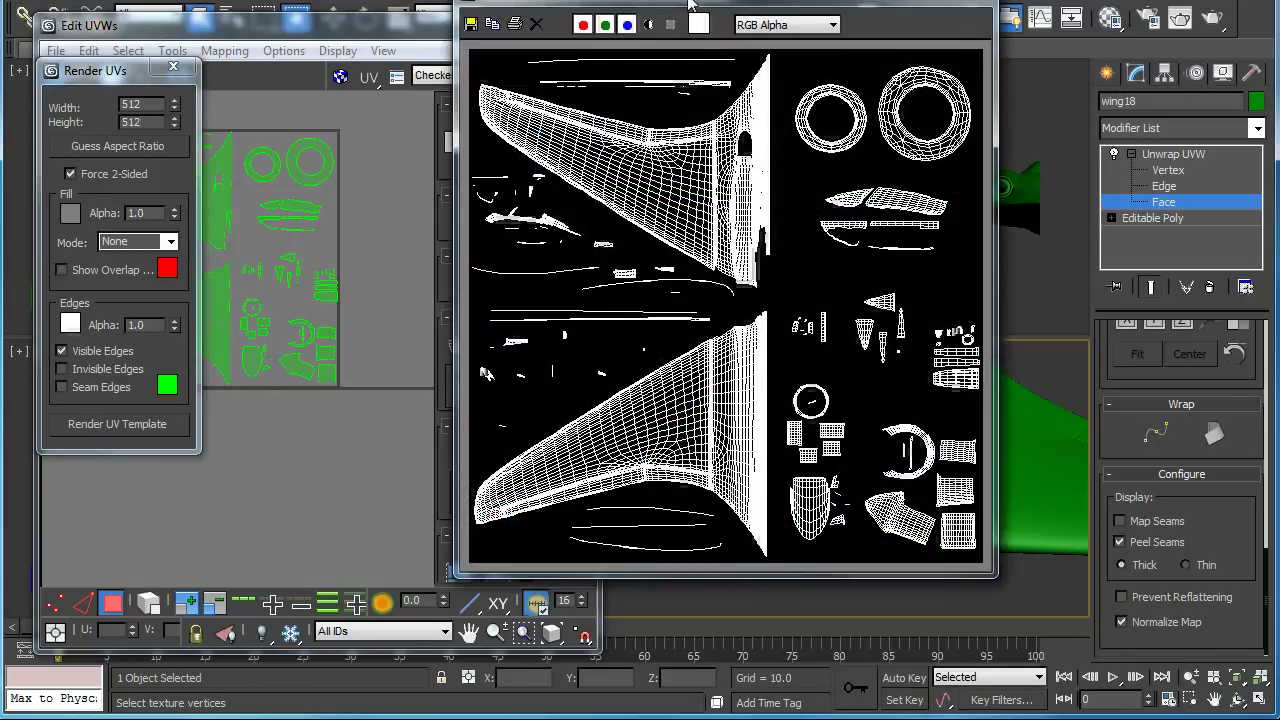
{"action": "left_click_drag", "start_coordinate": [687, 1], "coordinate": [610, 41]}
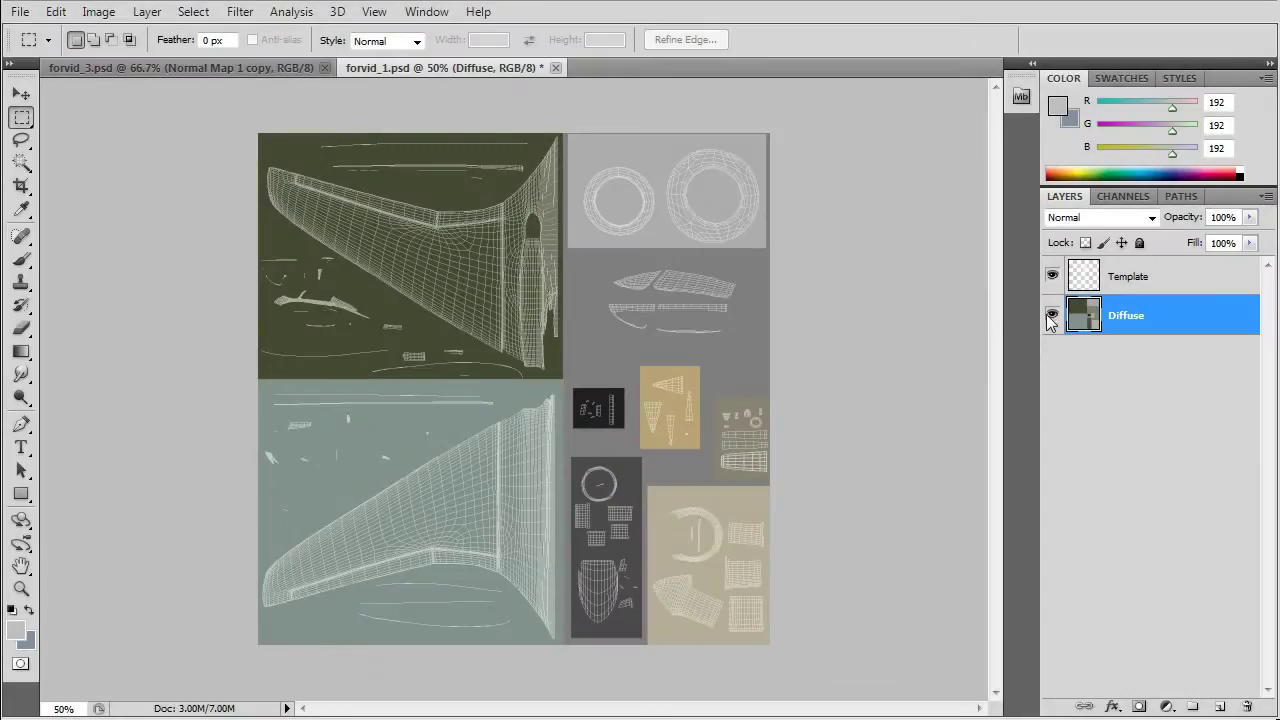
Hide the Template layer and flatten the image, discarding the hidden template.
{"action": "left_click", "coordinate": [1053, 278]}
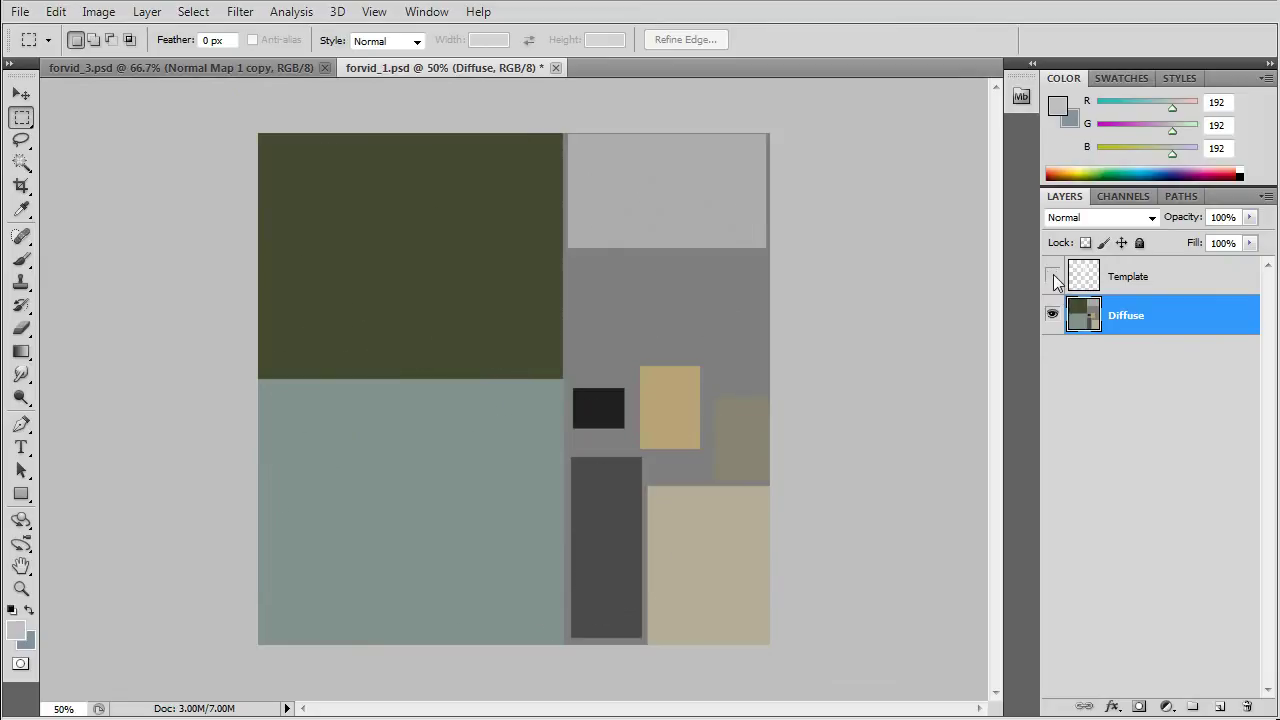
{"action": "right_click", "coordinate": [1160, 315]}
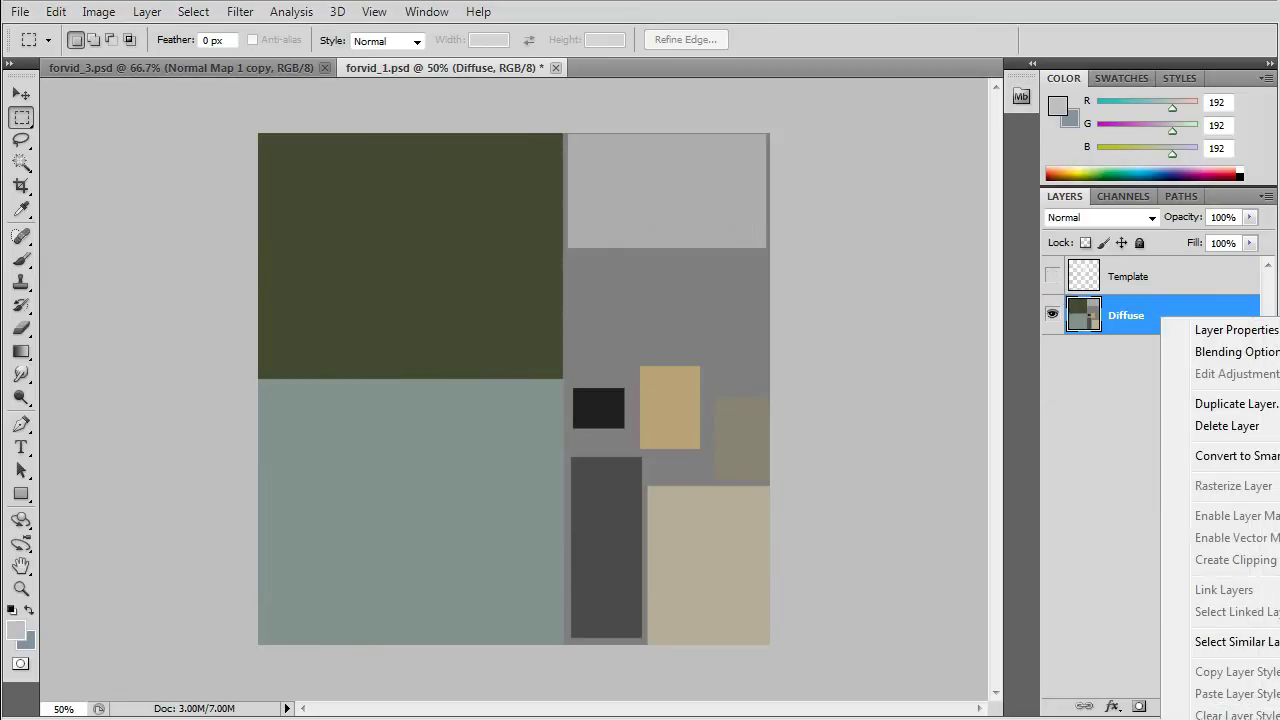
{"action": "left_click", "coordinate": [1230, 715]}
{"action": "left_click", "coordinate": [597, 276]}
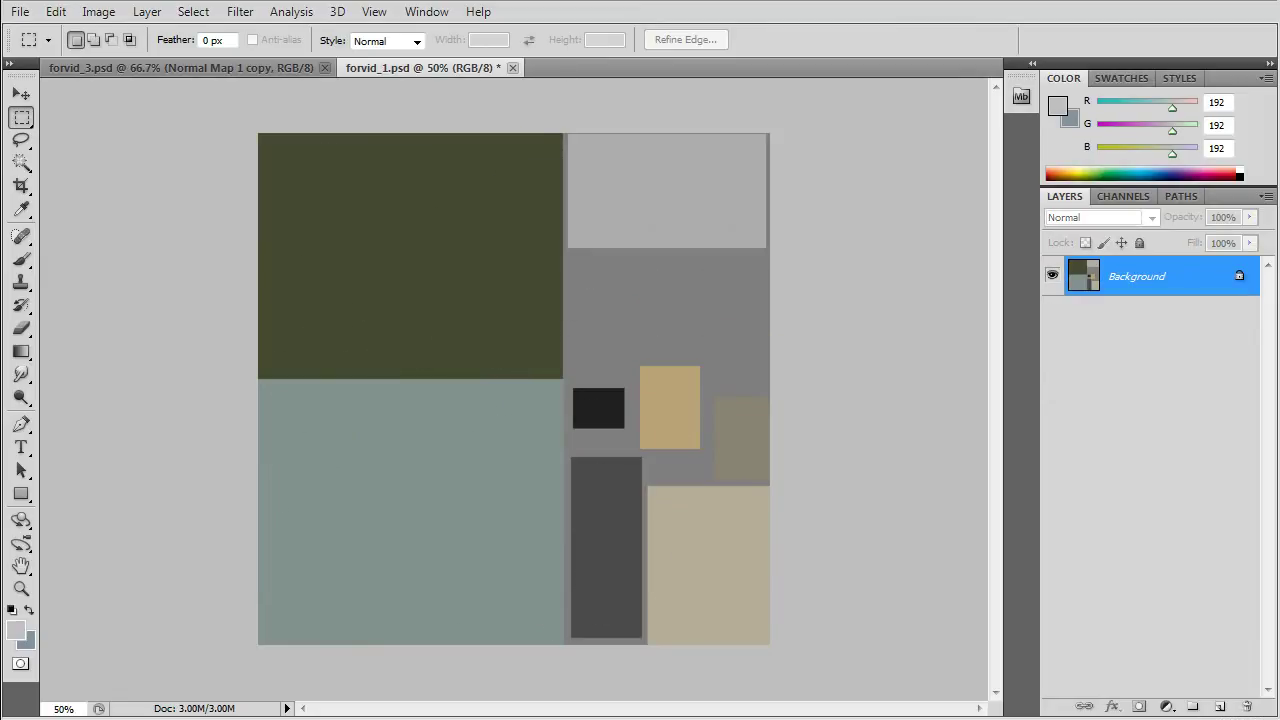
Save the flattened image as Targa over the existing Diffuse file.
{"action": "left_click", "coordinate": [22, 12]}
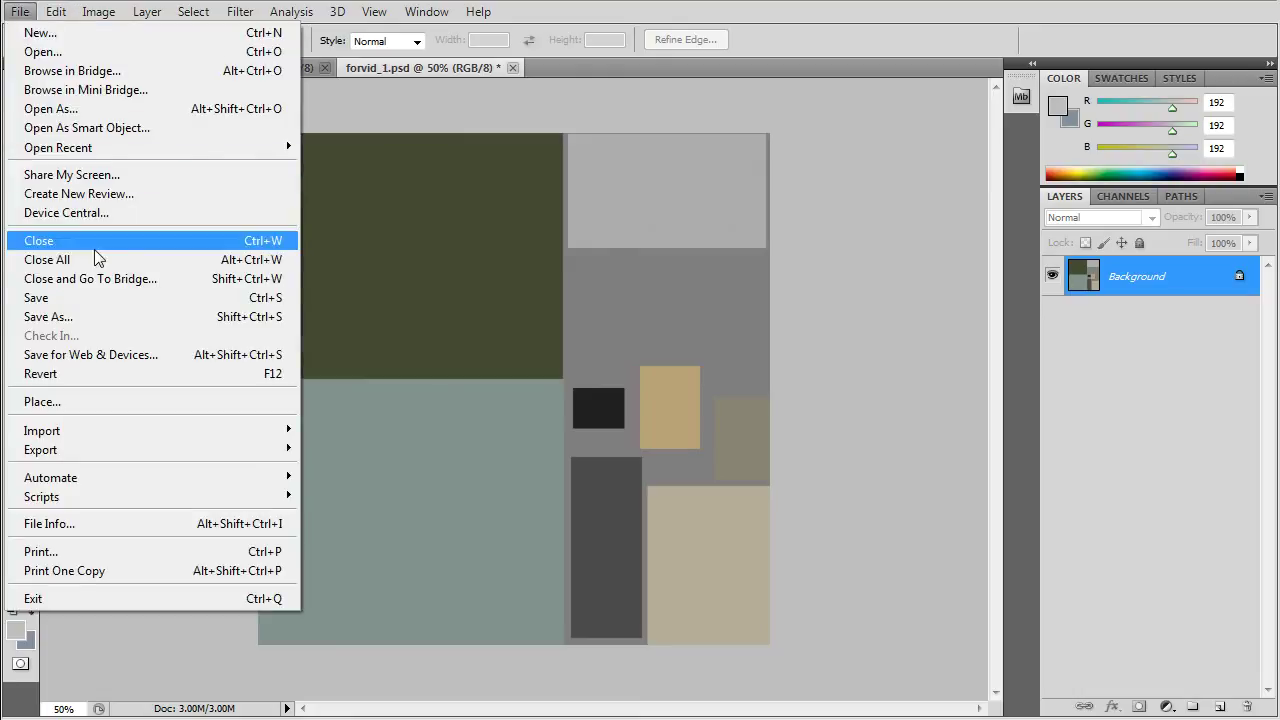
{"action": "left_click", "coordinate": [102, 318]}
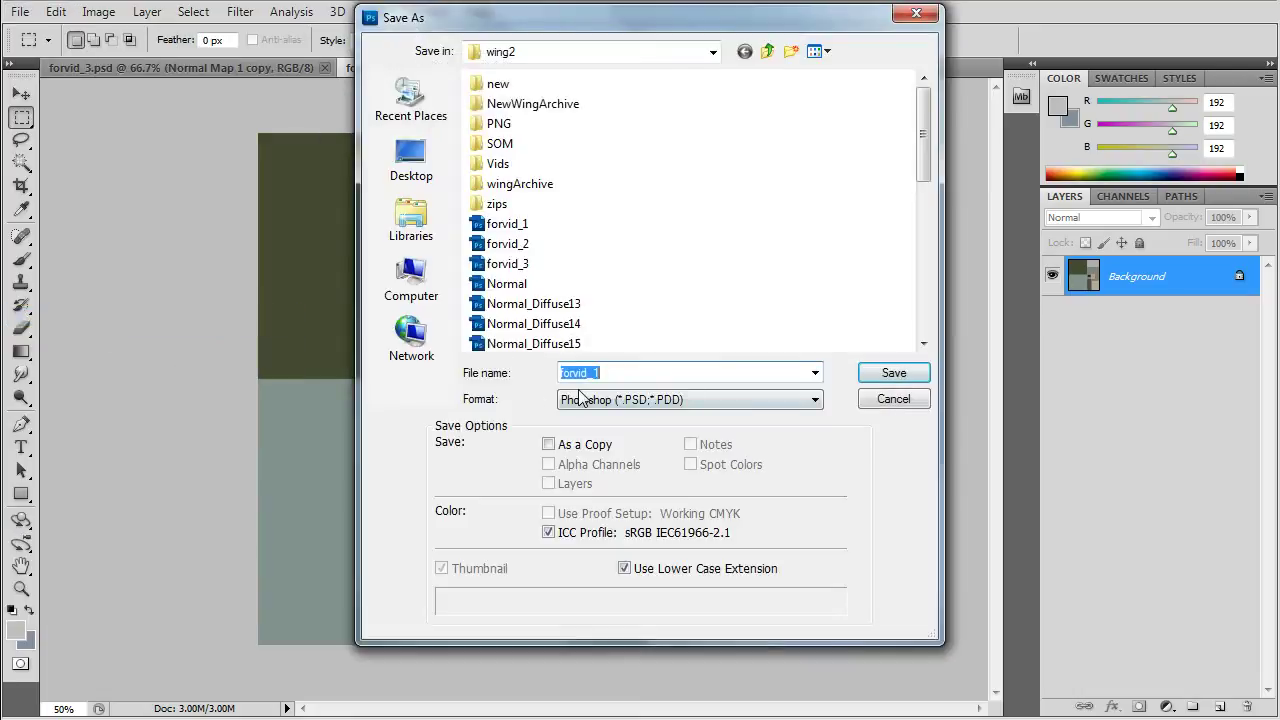
{"action": "left_click", "coordinate": [638, 400]}
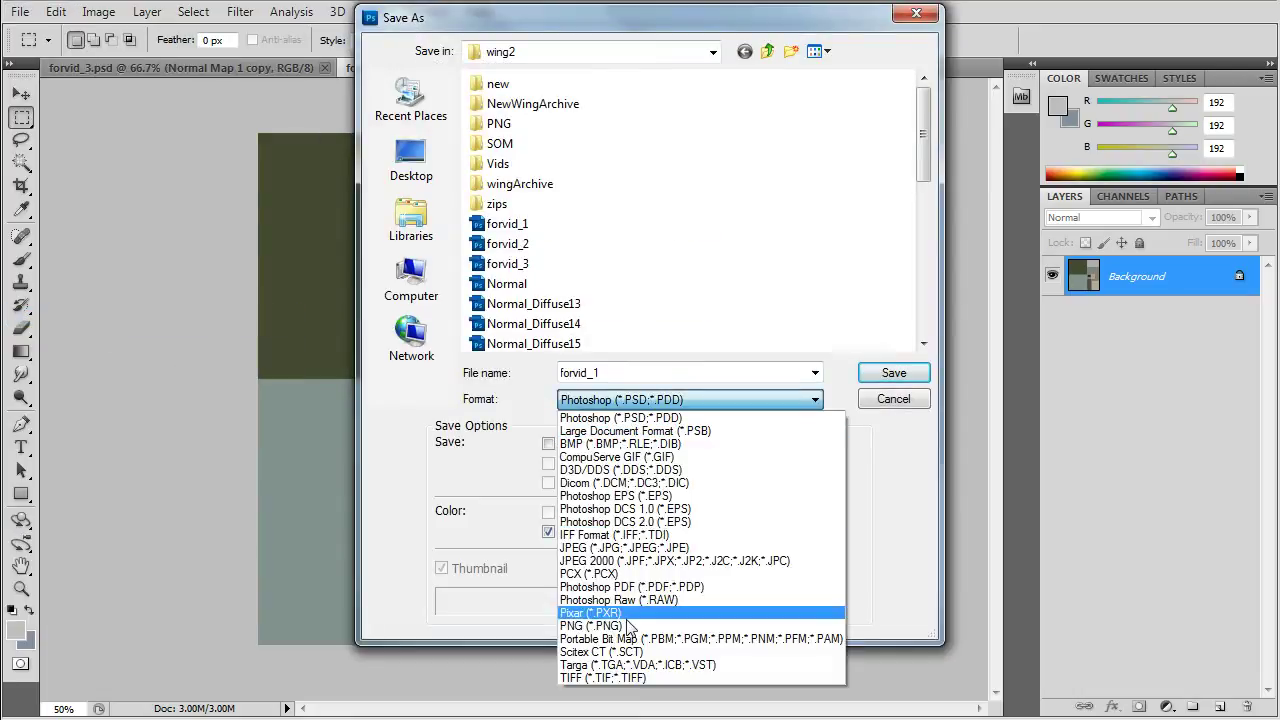
{"action": "left_click", "coordinate": [626, 665]}
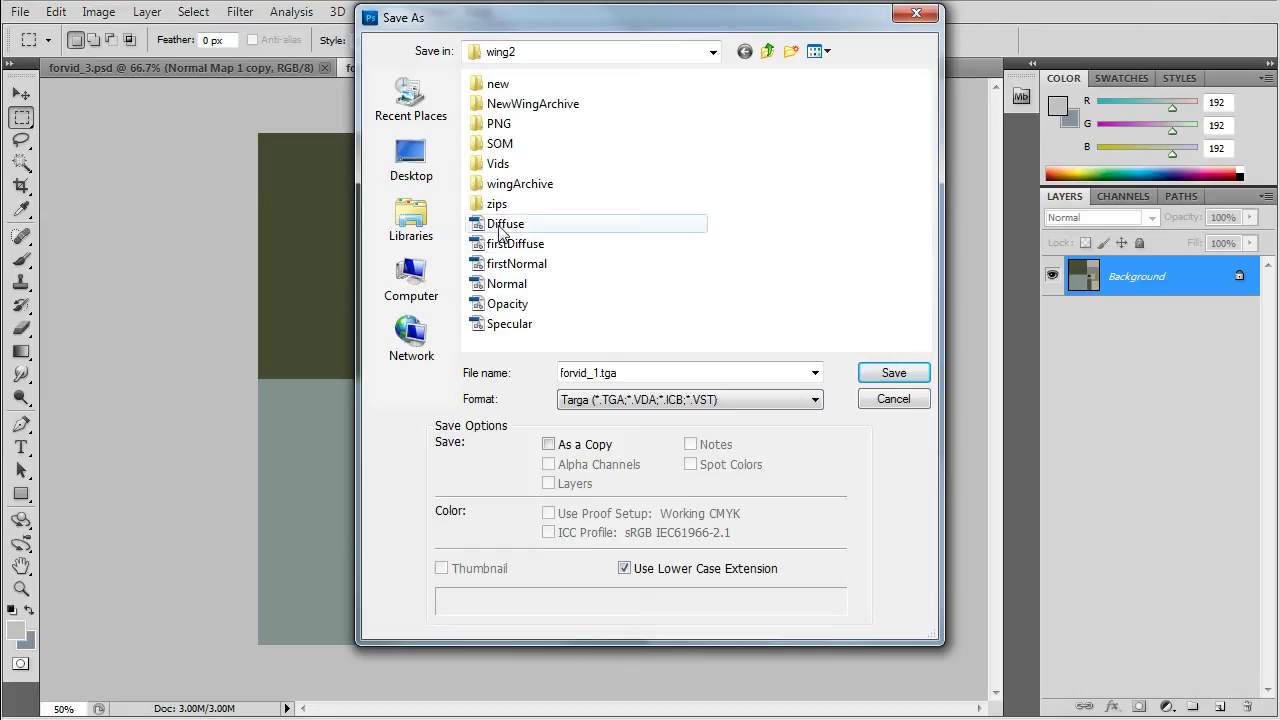
{"action": "left_click", "coordinate": [500, 225]}
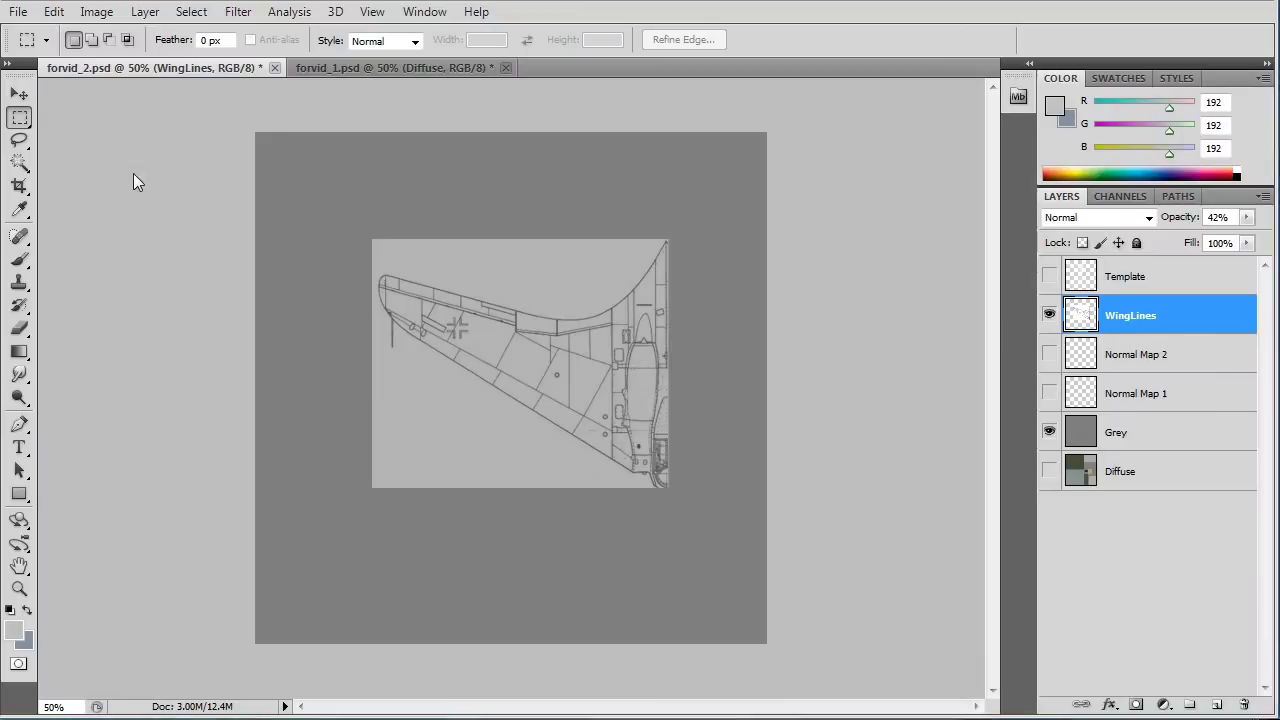
Snap WingLines to the canvas corner, show Normal Map 1 and 2, and hide Template.
{"action": "left_click", "coordinate": [20, 94]}
{"action": "left_click", "coordinate": [1049, 276]}
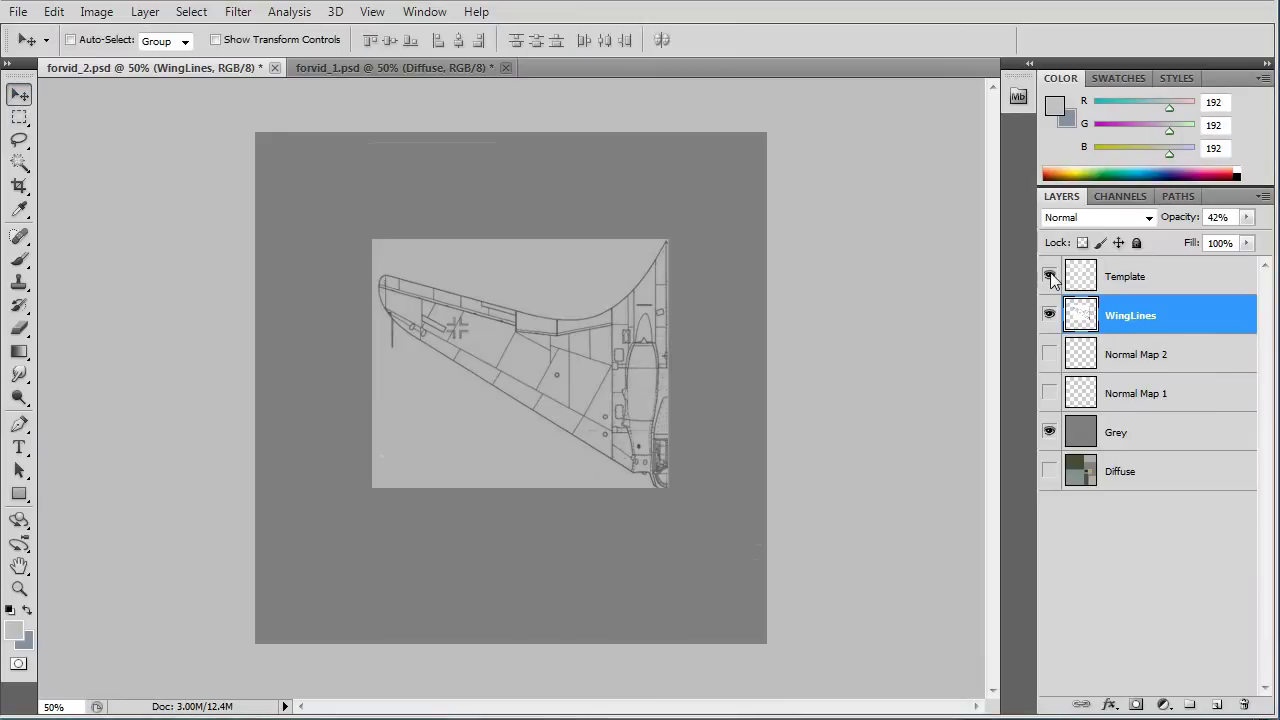
{"action": "left_click_drag", "start_coordinate": [526, 390], "coordinate": [463, 278]}
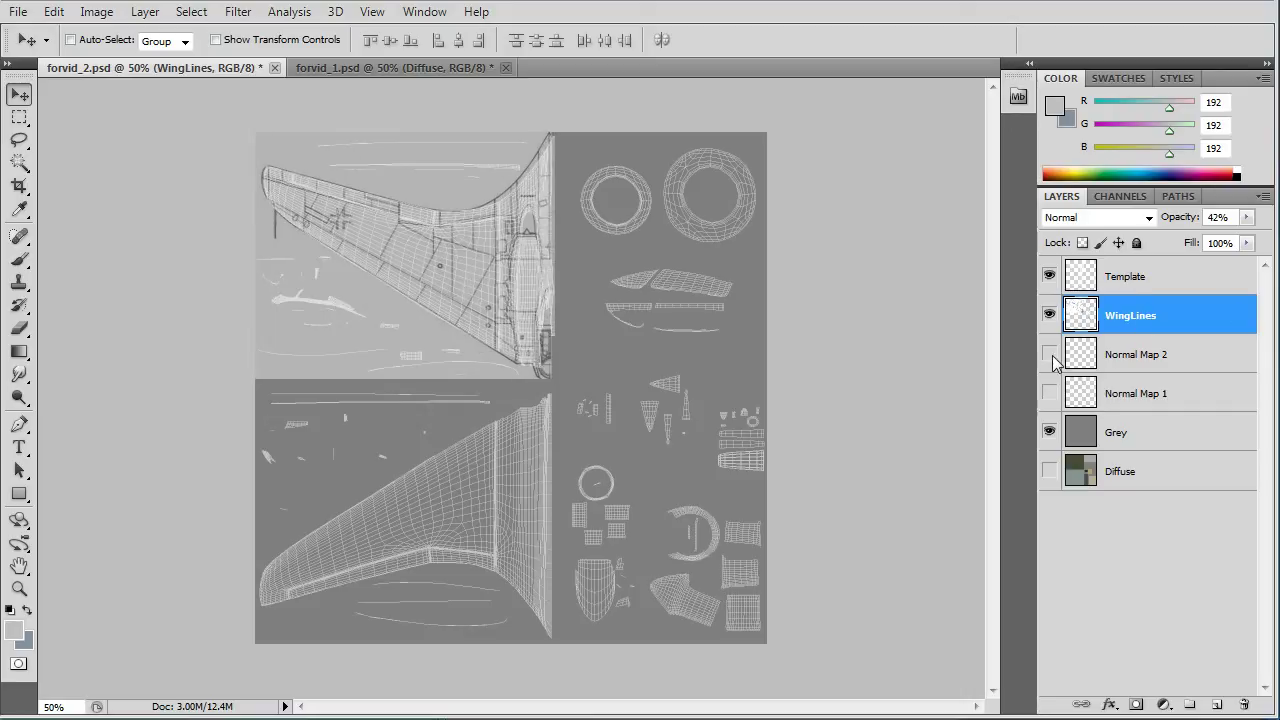
{"action": "left_click", "coordinate": [1049, 393]}
{"action": "left_click", "coordinate": [1049, 354]}
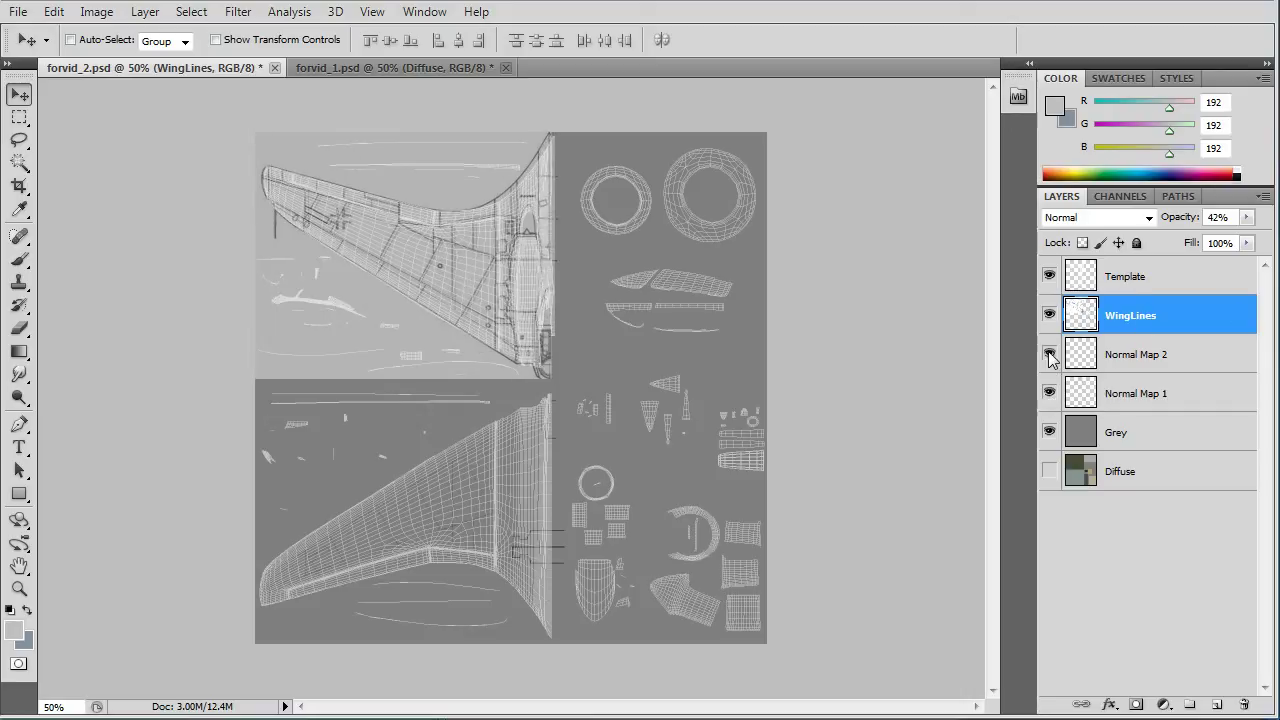
{"action": "left_click", "coordinate": [1049, 276]}
{"action": "left_click", "coordinate": [1049, 314]}
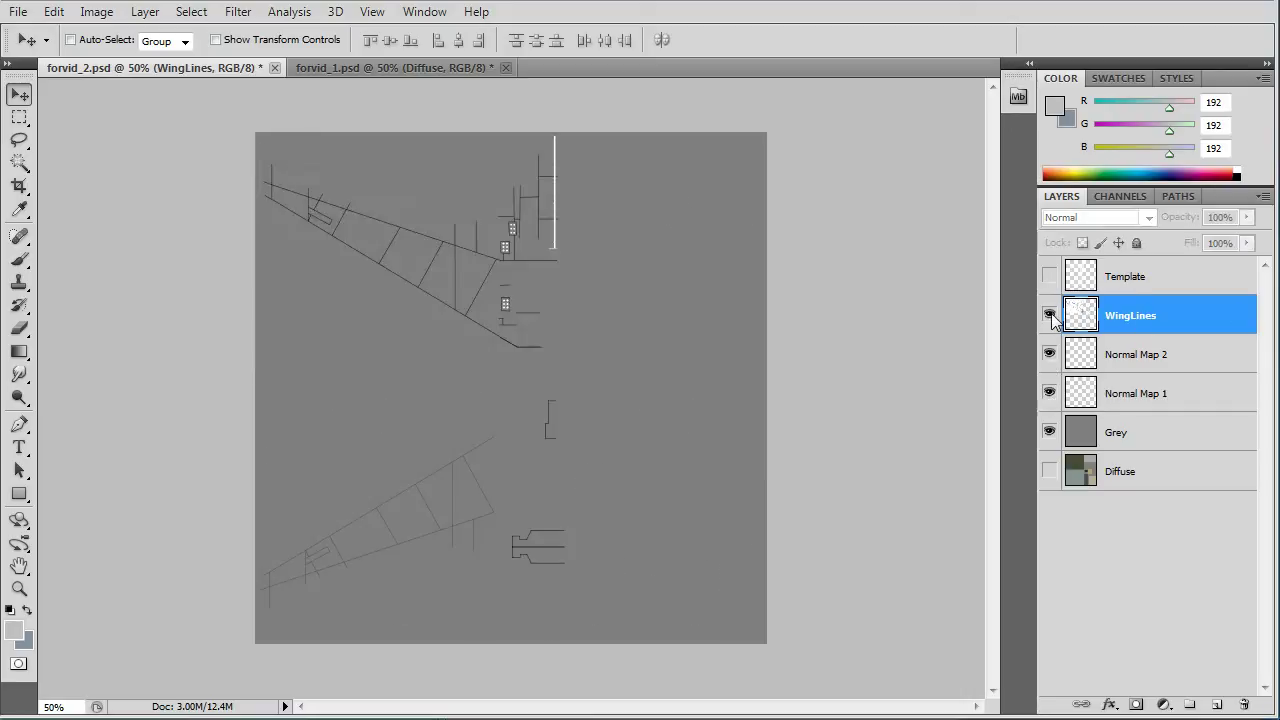
{"action": "left_click", "coordinate": [1049, 314]}
{"action": "left_click", "coordinate": [1049, 314]}
{"action": "left_click", "coordinate": [1049, 314]}
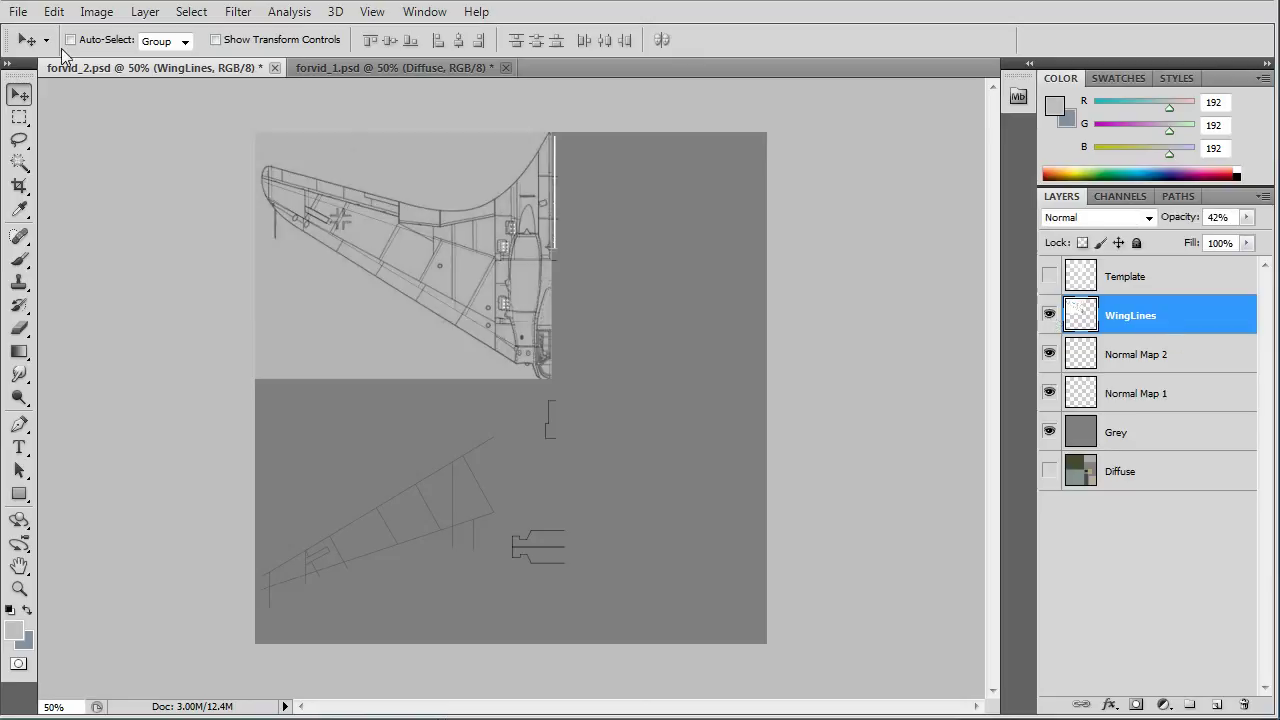
Flip WingLines vertically, move it into the lower half, then hide it.
{"action": "left_click", "coordinate": [53, 12]}
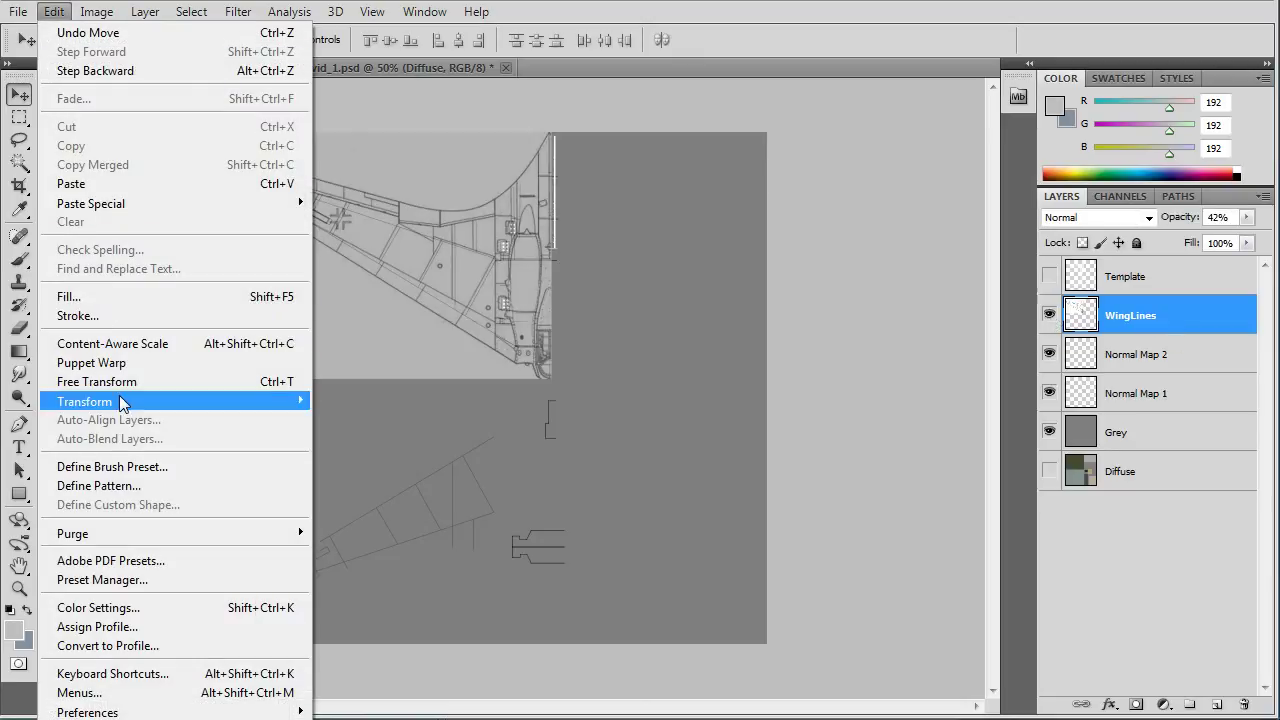
{"action": "mouse_move", "coordinate": [128, 401]}
{"action": "left_click", "coordinate": [375, 638]}
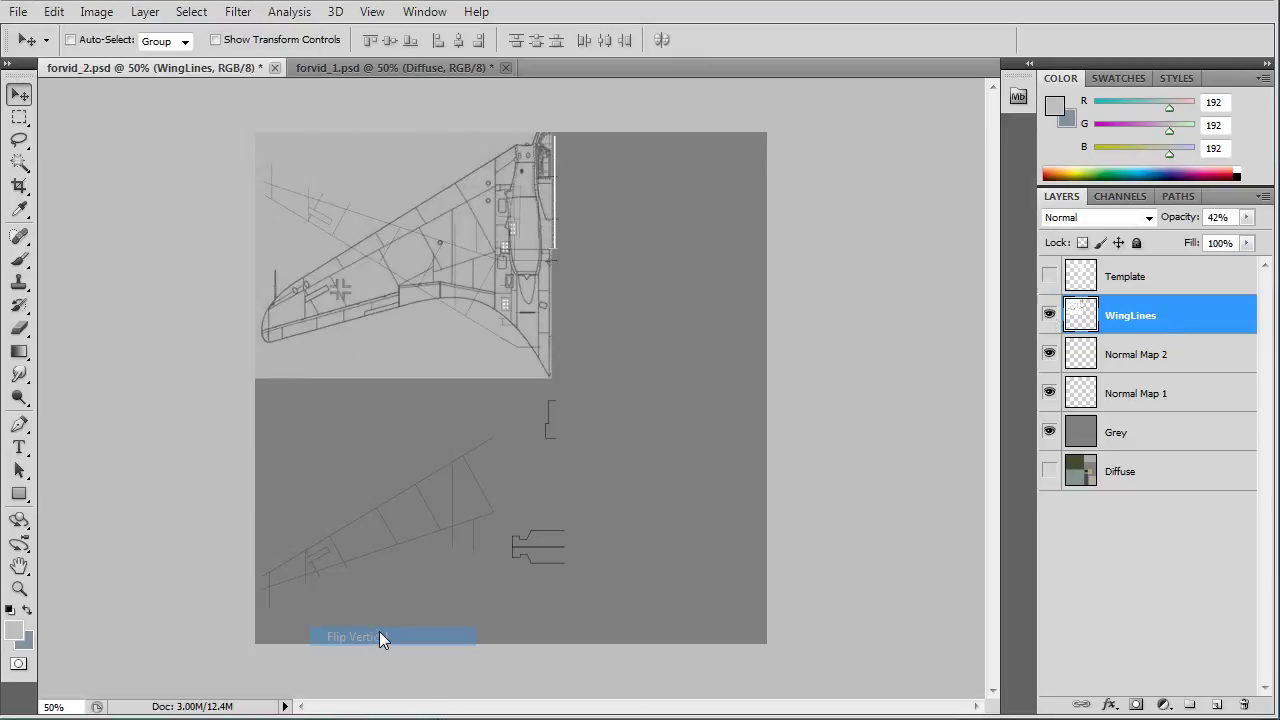
{"action": "left_click_drag", "start_coordinate": [422, 231], "coordinate": [427, 488]}
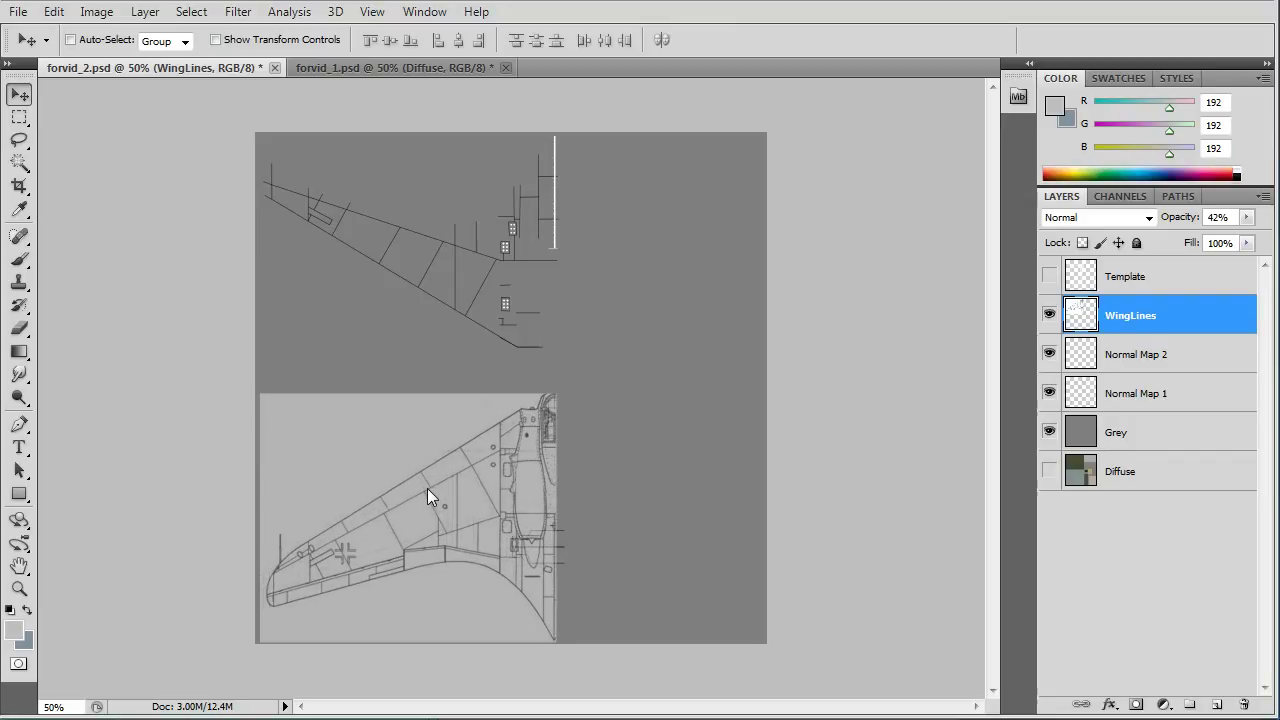
{"action": "left_click", "coordinate": [1051, 314]}
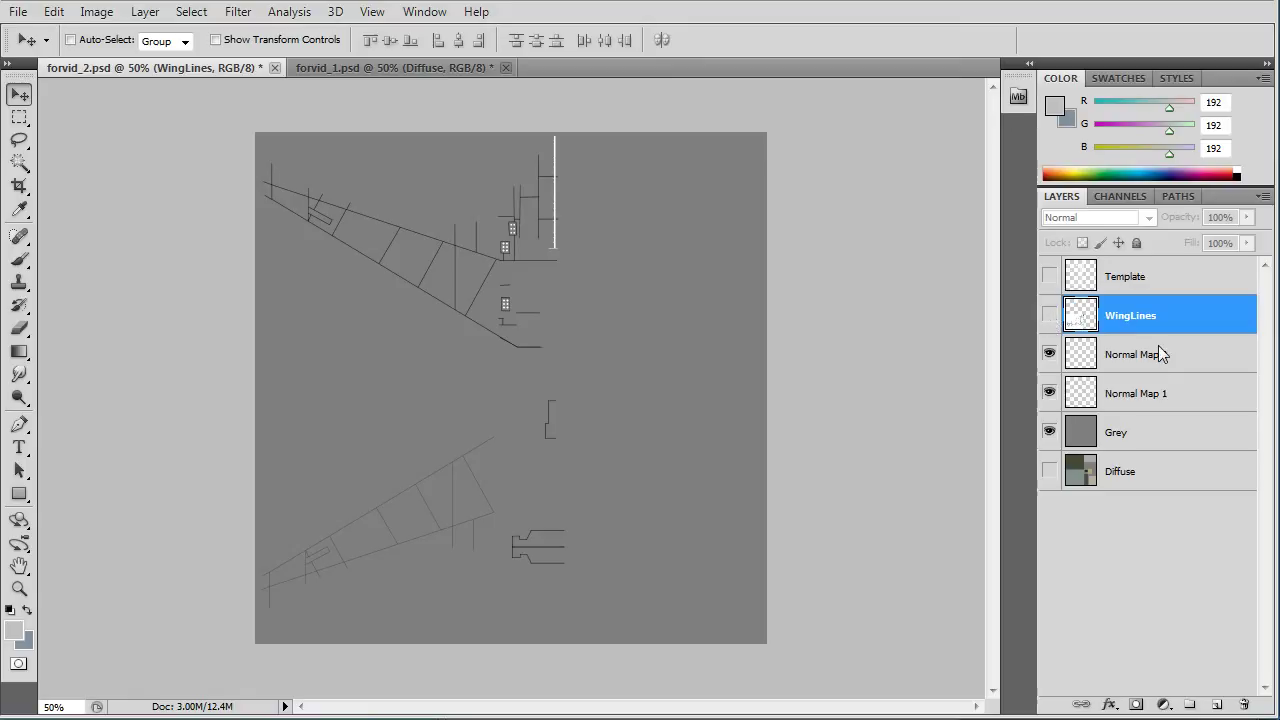
Flatten the image into one Background layer, discarding hidden layers.
{"action": "right_click", "coordinate": [1152, 397]}
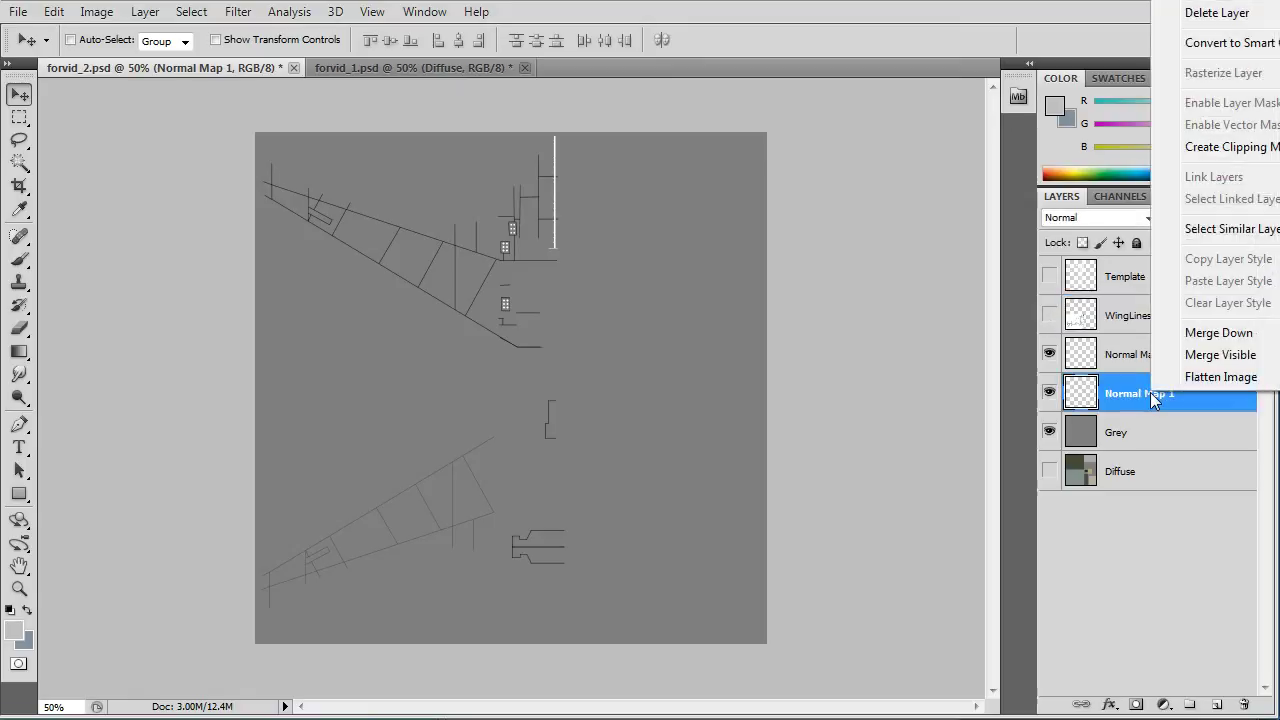
{"action": "left_click", "coordinate": [1215, 377]}
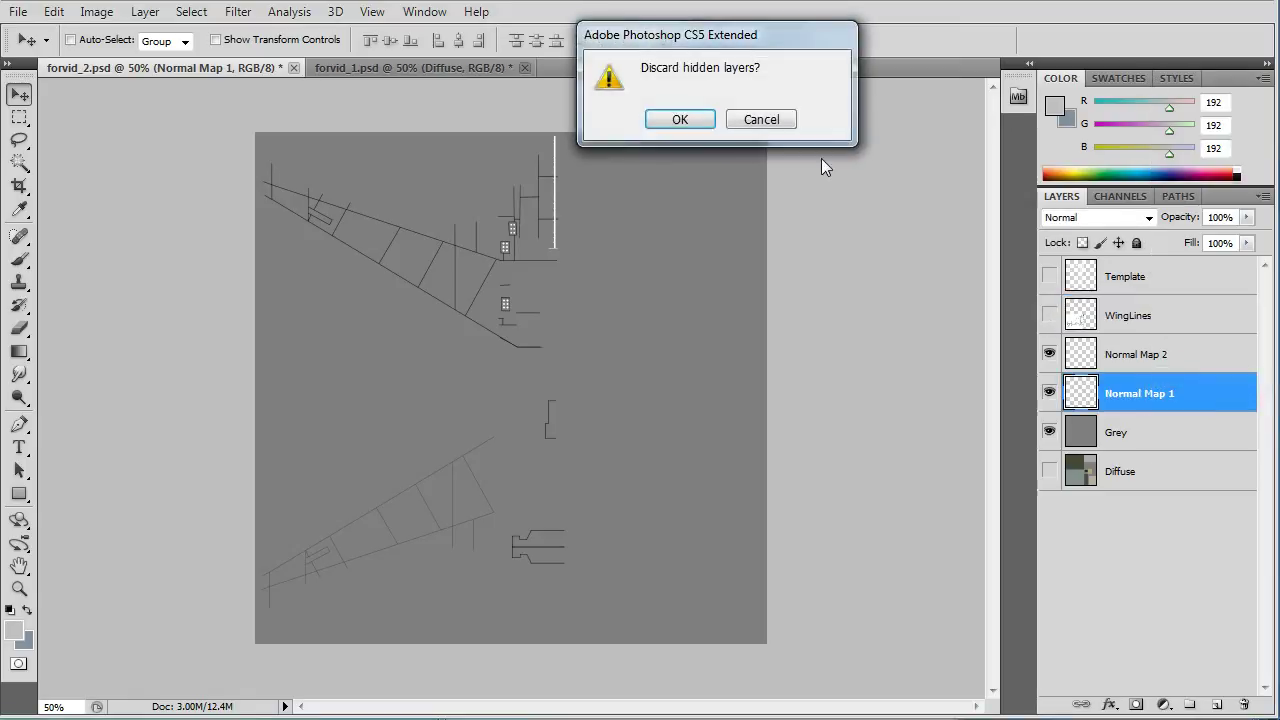
{"action": "left_click", "coordinate": [680, 119]}
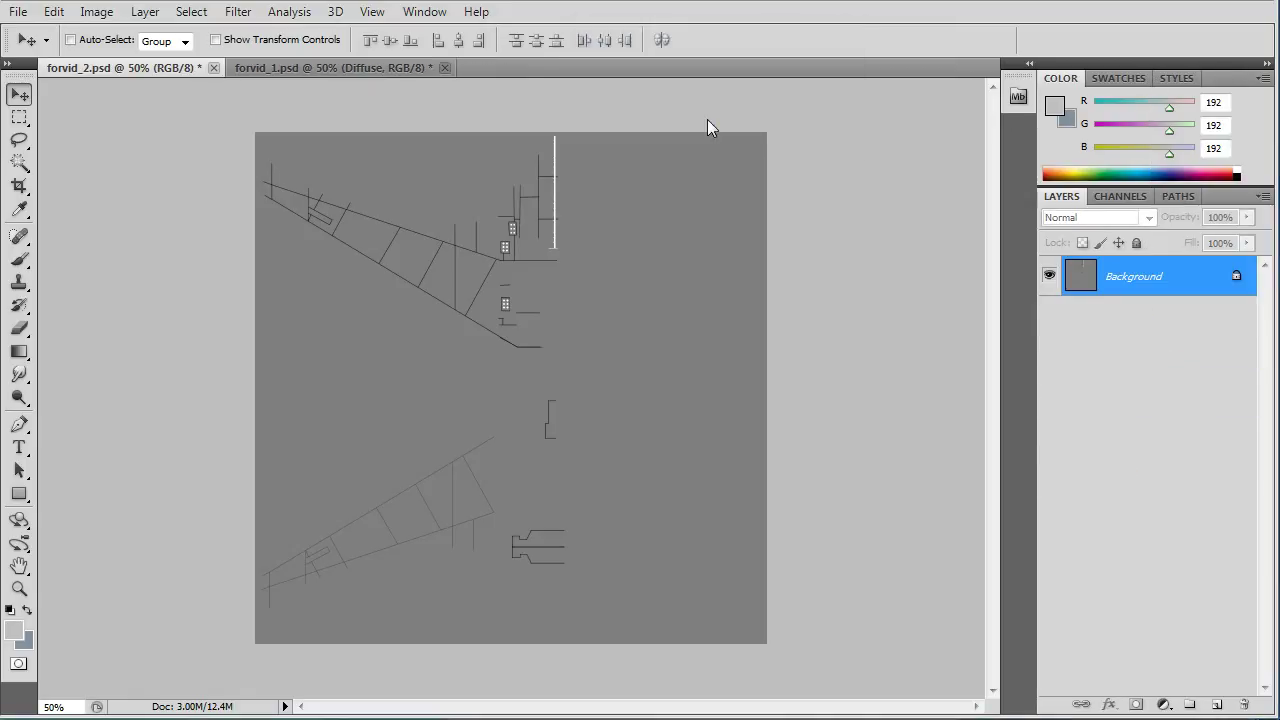
Convert the flattened image into a blue normal map with the NVIDIA NormalMapFilter.
{"action": "left_click", "coordinate": [237, 12]}
{"action": "mouse_move", "coordinate": [252, 450]}
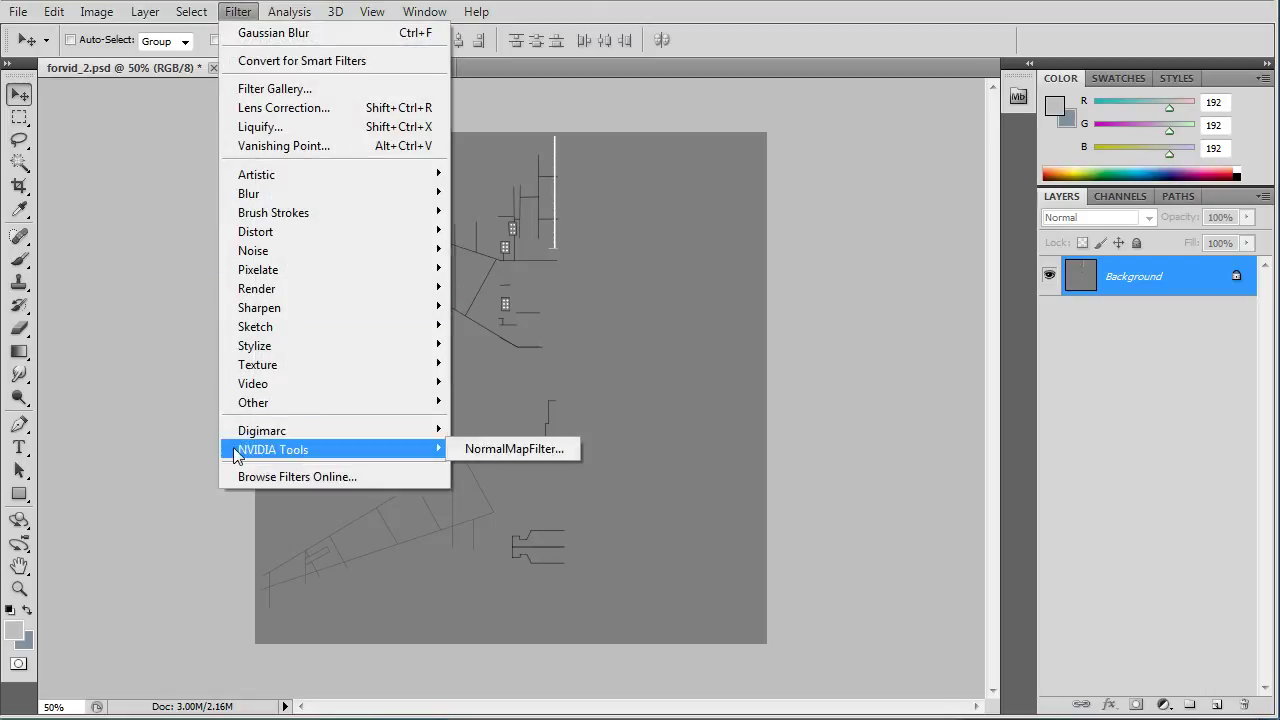
{"action": "left_click", "coordinate": [522, 450]}
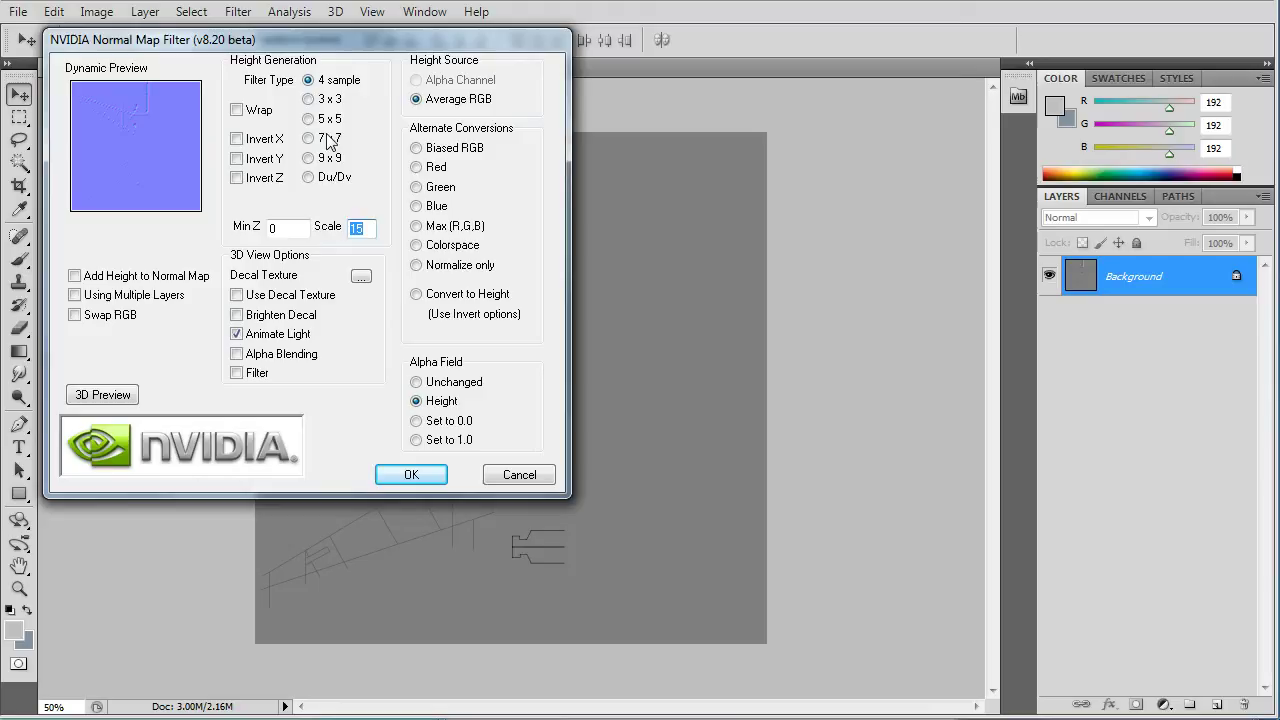
{"action": "left_click", "coordinate": [407, 475]}
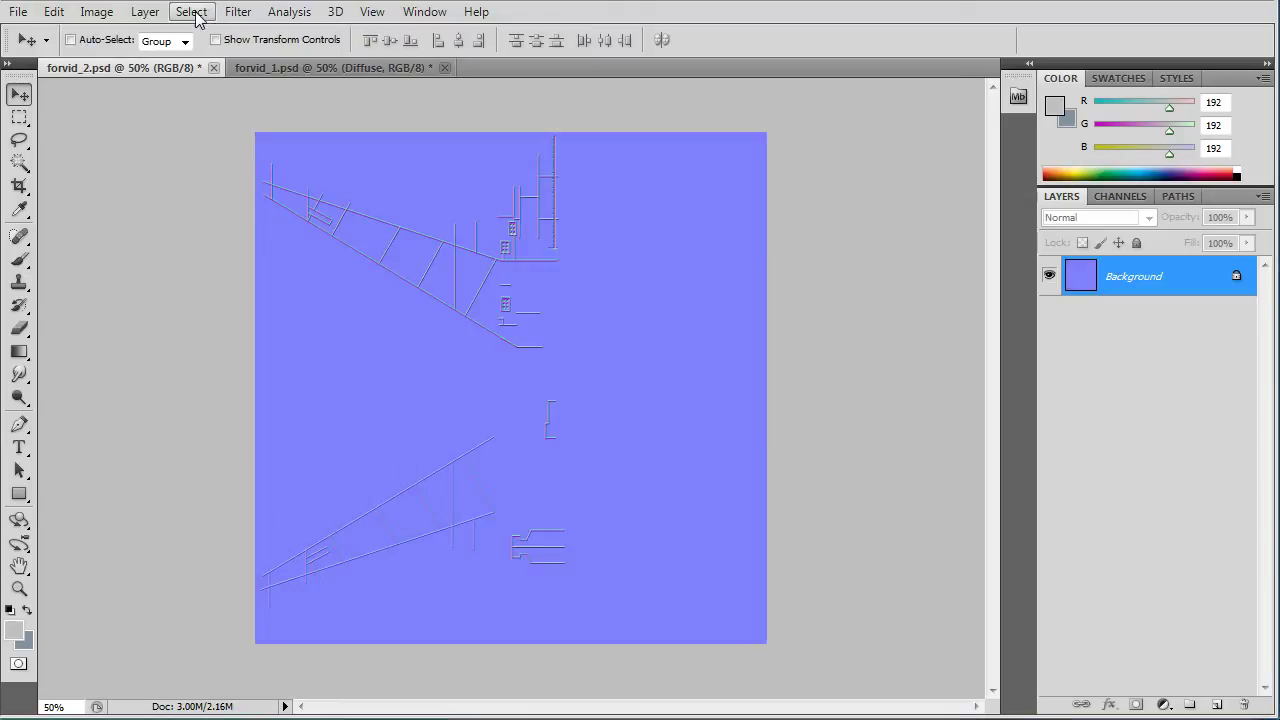
{"action": "left_click", "coordinate": [193, 12]}
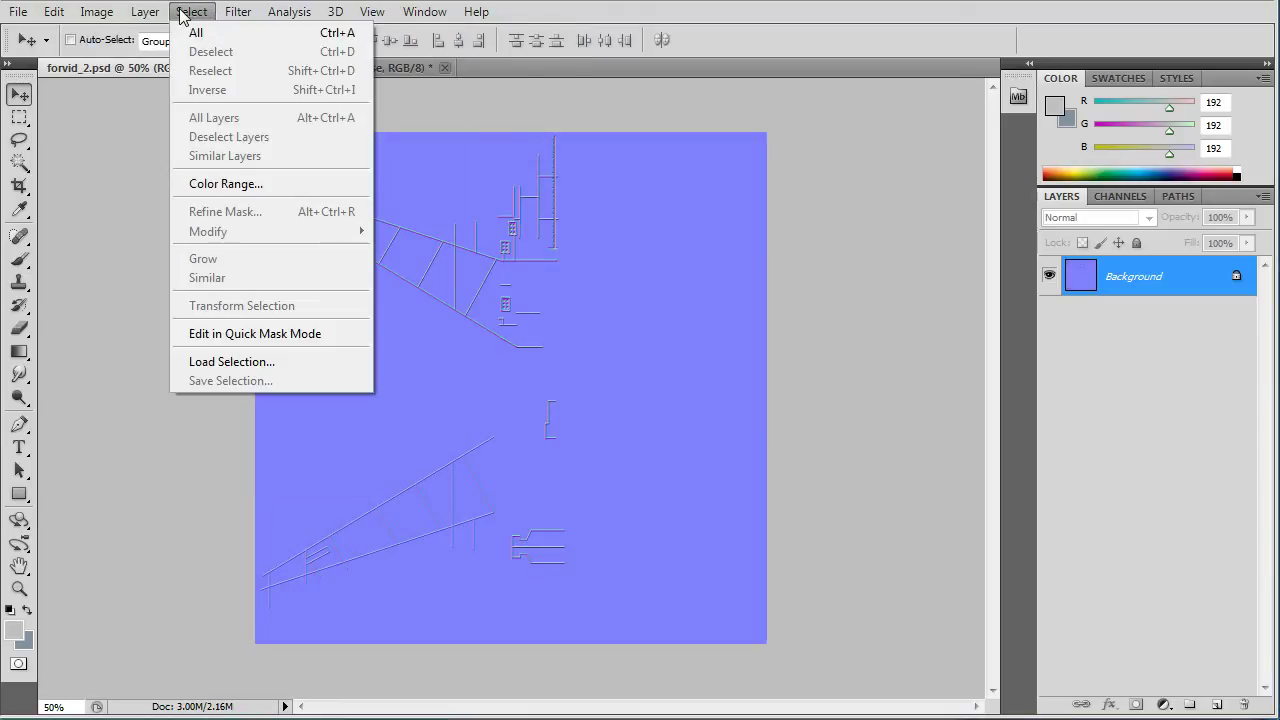
{"action": "left_click", "coordinate": [126, 168]}
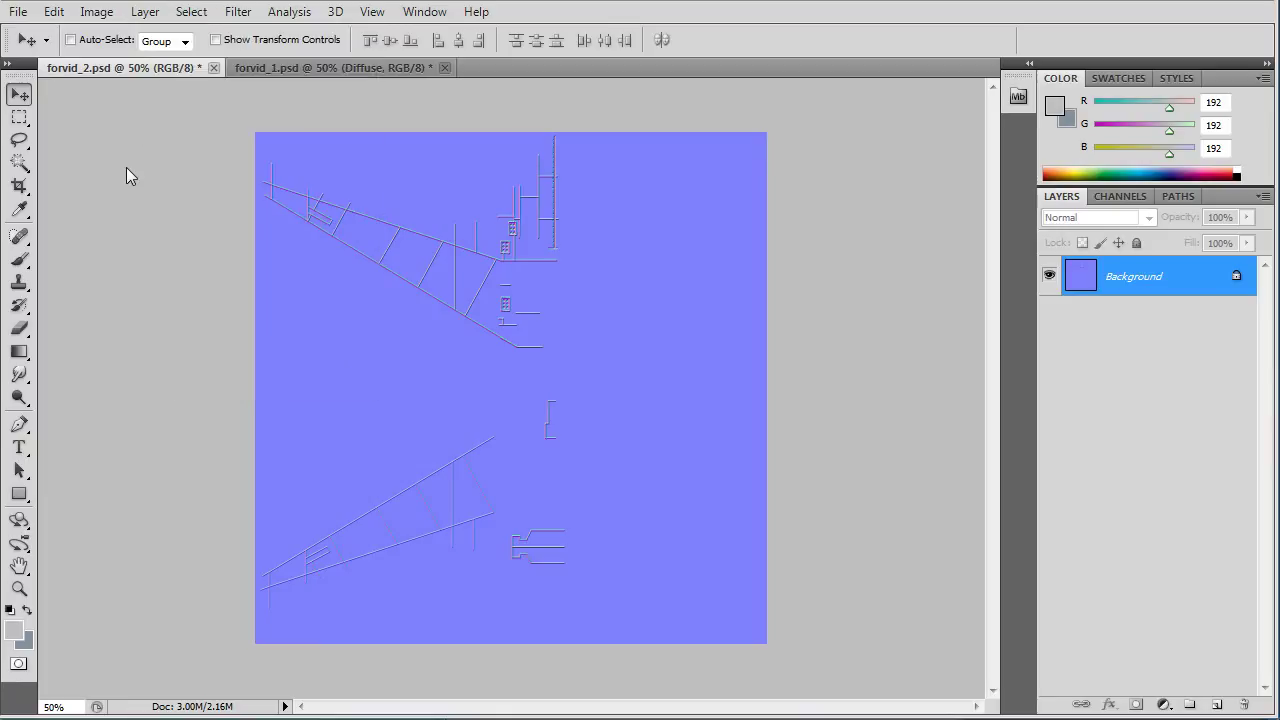
{"action": "left_click", "coordinate": [238, 12]}
Soften the normal map with a 1.5-pixel Gaussian blur.
{"action": "mouse_move", "coordinate": [345, 196]}
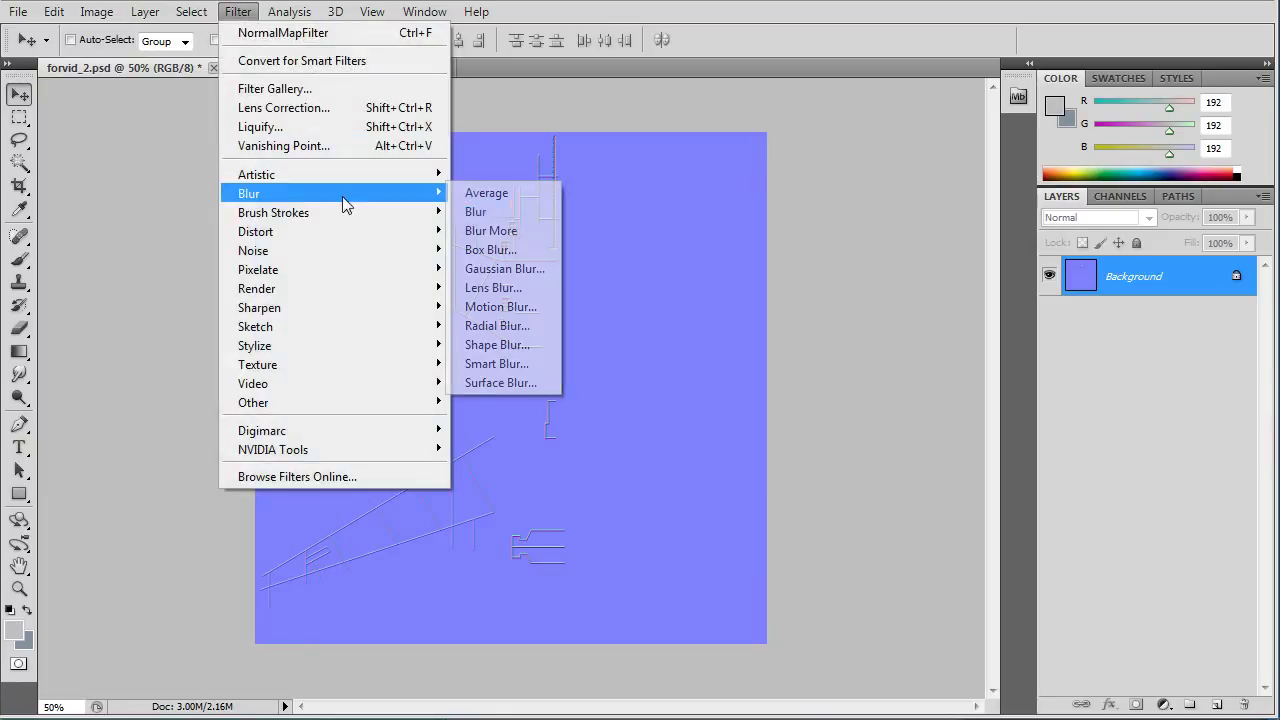
{"action": "left_click", "coordinate": [505, 269]}
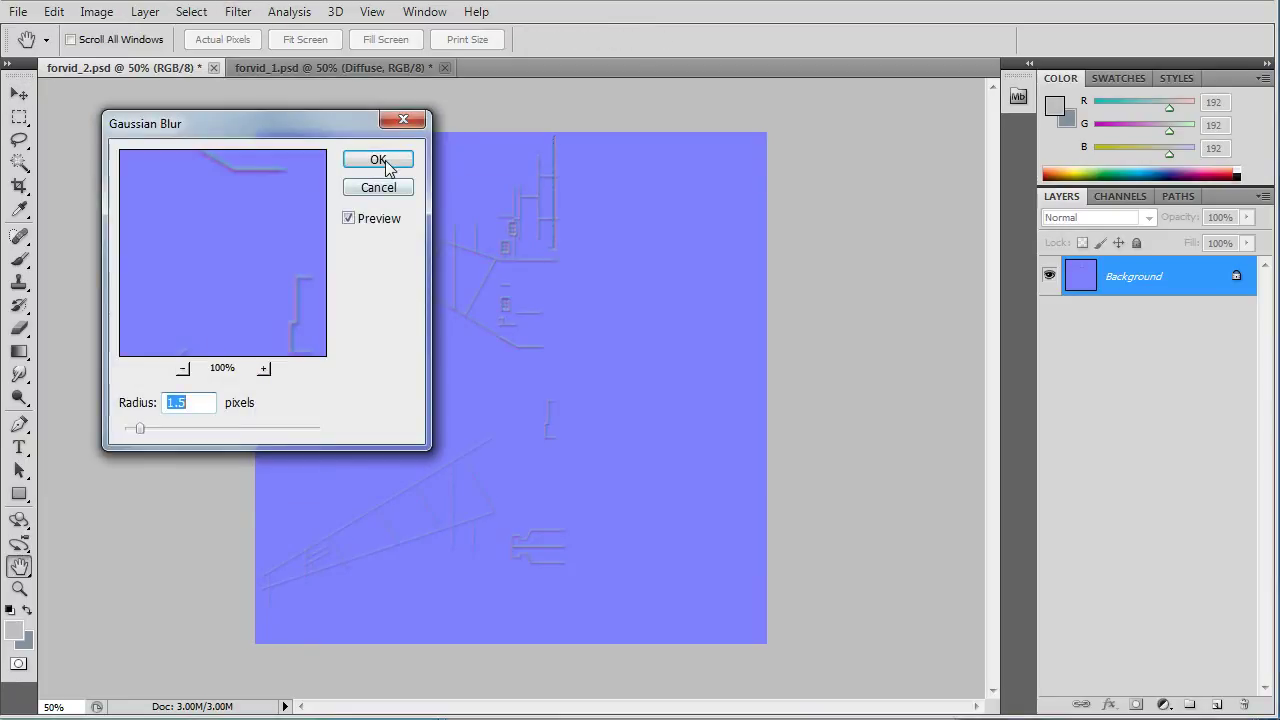
{"action": "left_click", "coordinate": [375, 161]}
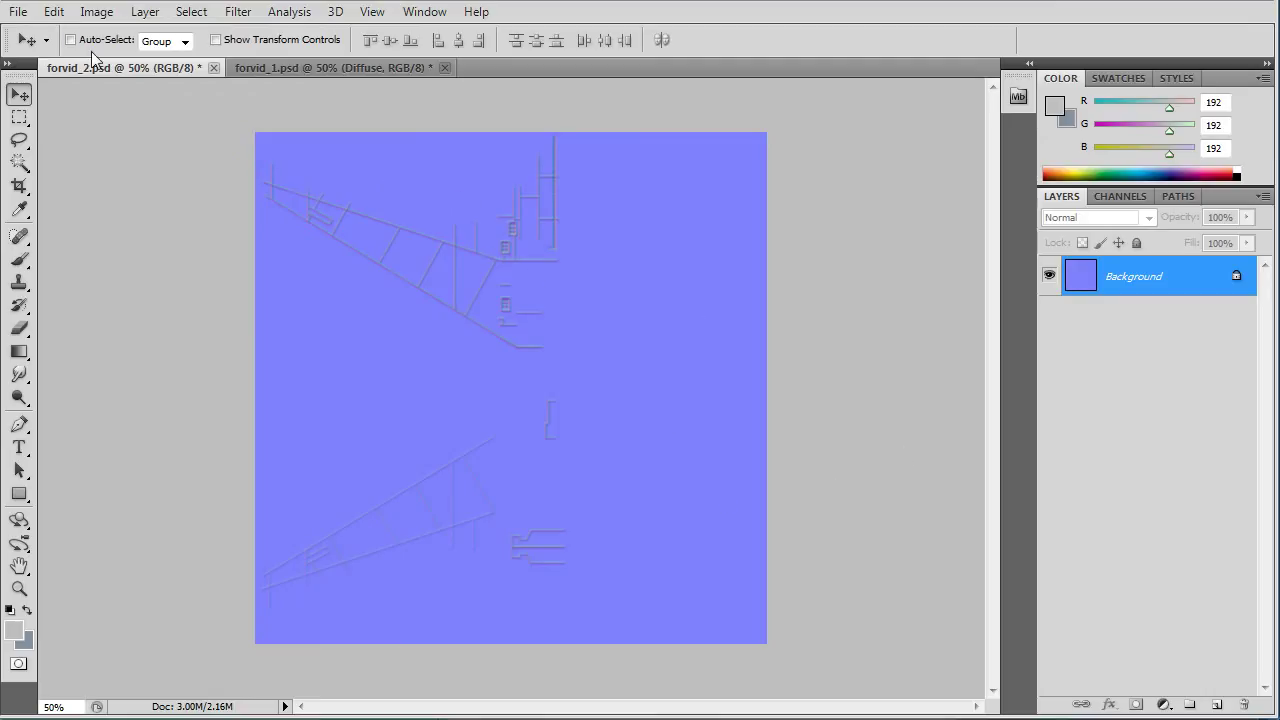
Save the normal map as a Targa file named Normal.
{"action": "left_click", "coordinate": [18, 12]}
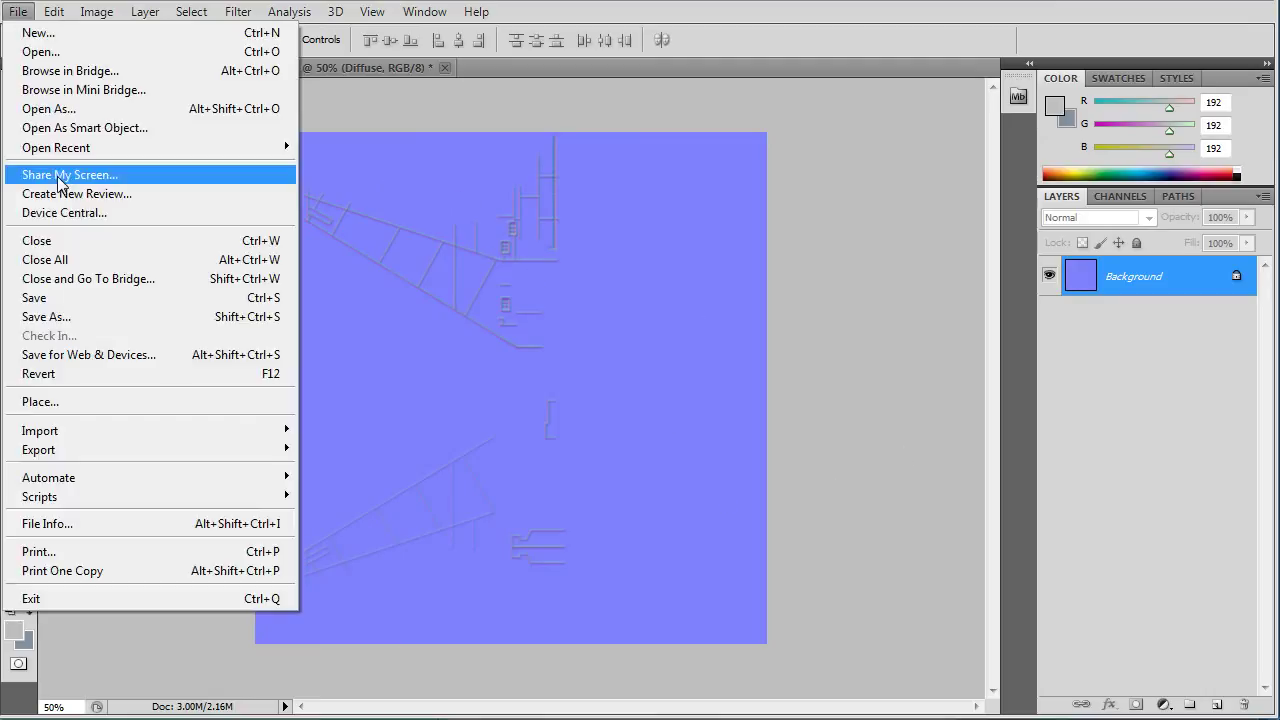
{"action": "left_click", "coordinate": [83, 316]}
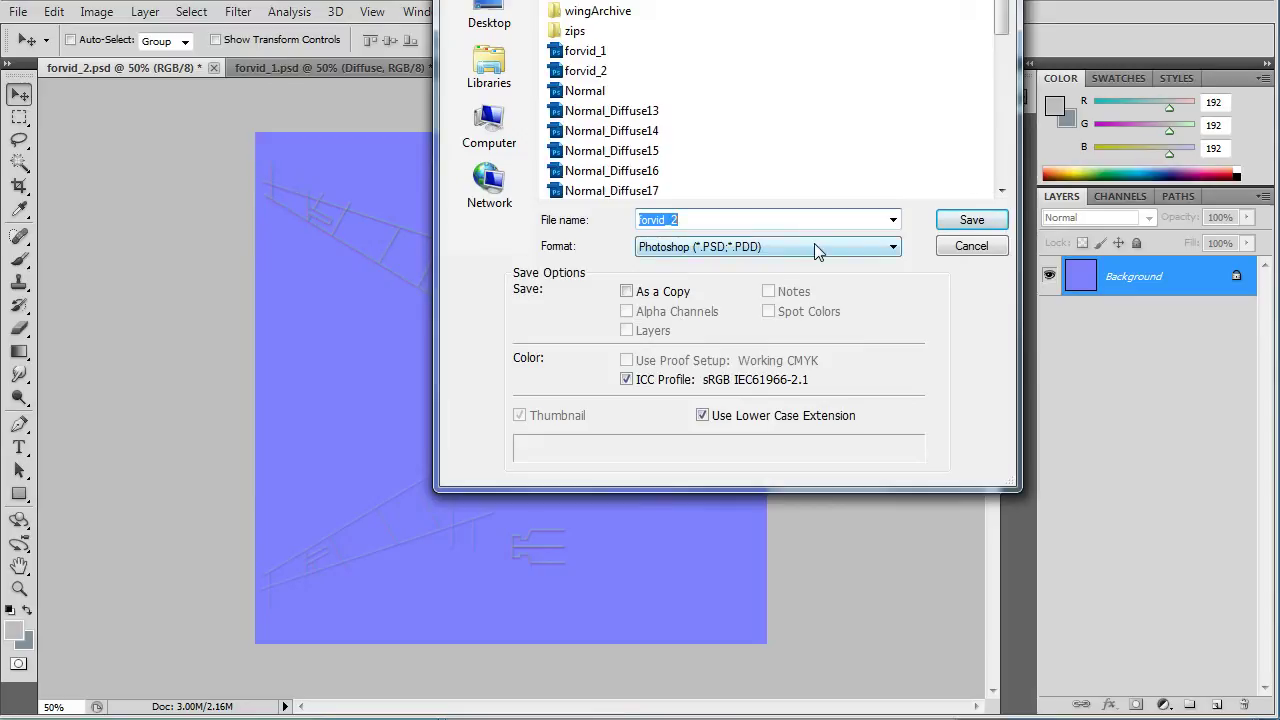
{"action": "left_click", "coordinate": [814, 246]}
{"action": "left_click", "coordinate": [734, 512]}
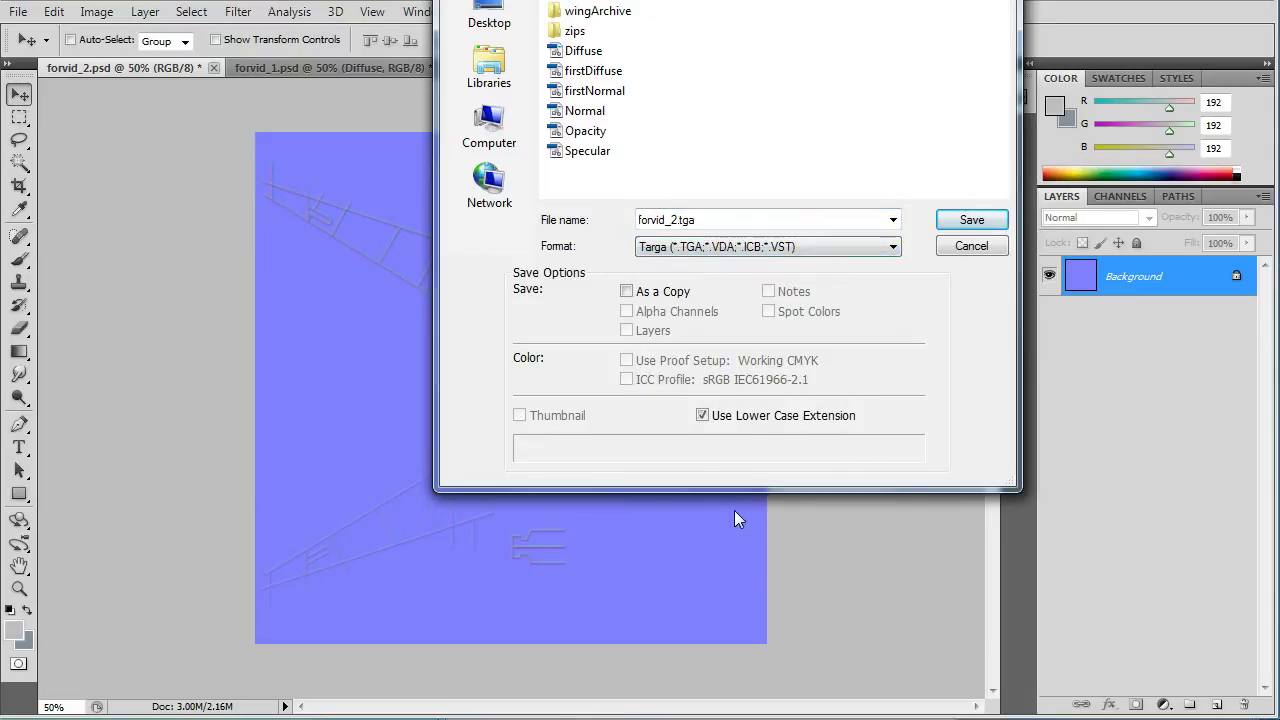
{"action": "left_click", "coordinate": [585, 111]}
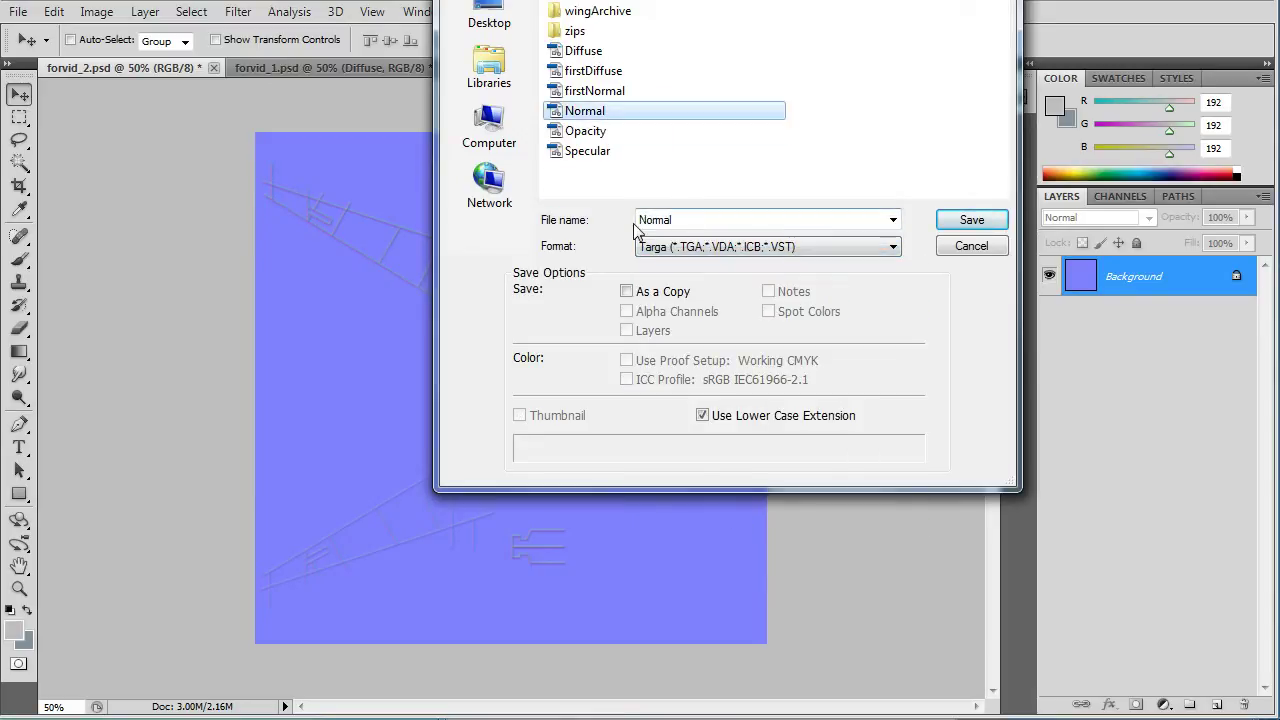
{"action": "left_click", "coordinate": [970, 221]}
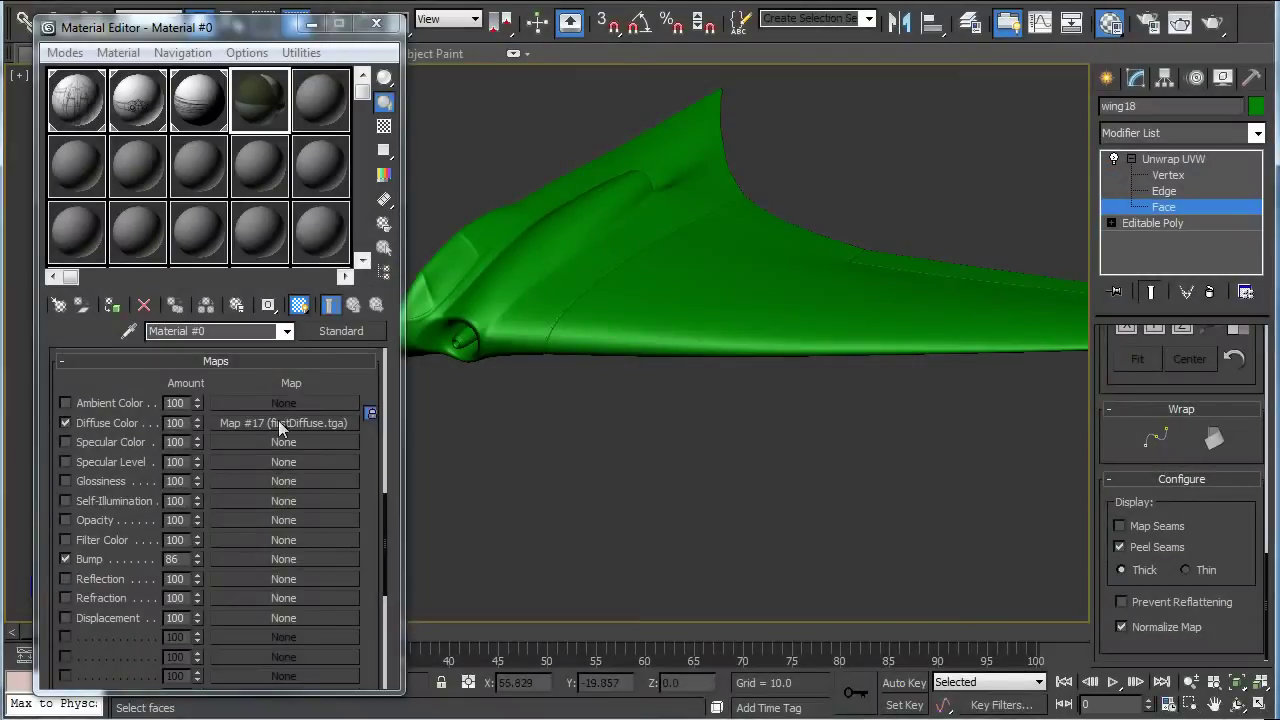
{"action": "left_click", "coordinate": [240, 423]}
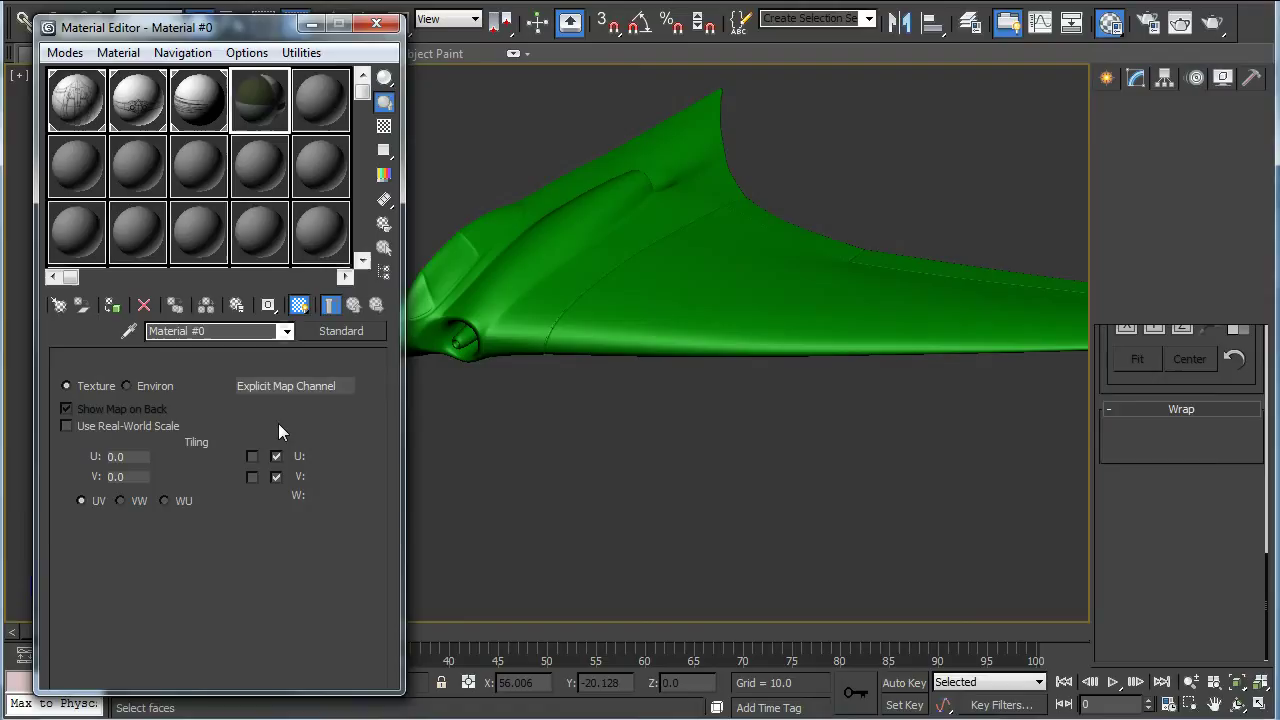
{"action": "left_click", "coordinate": [264, 608]}
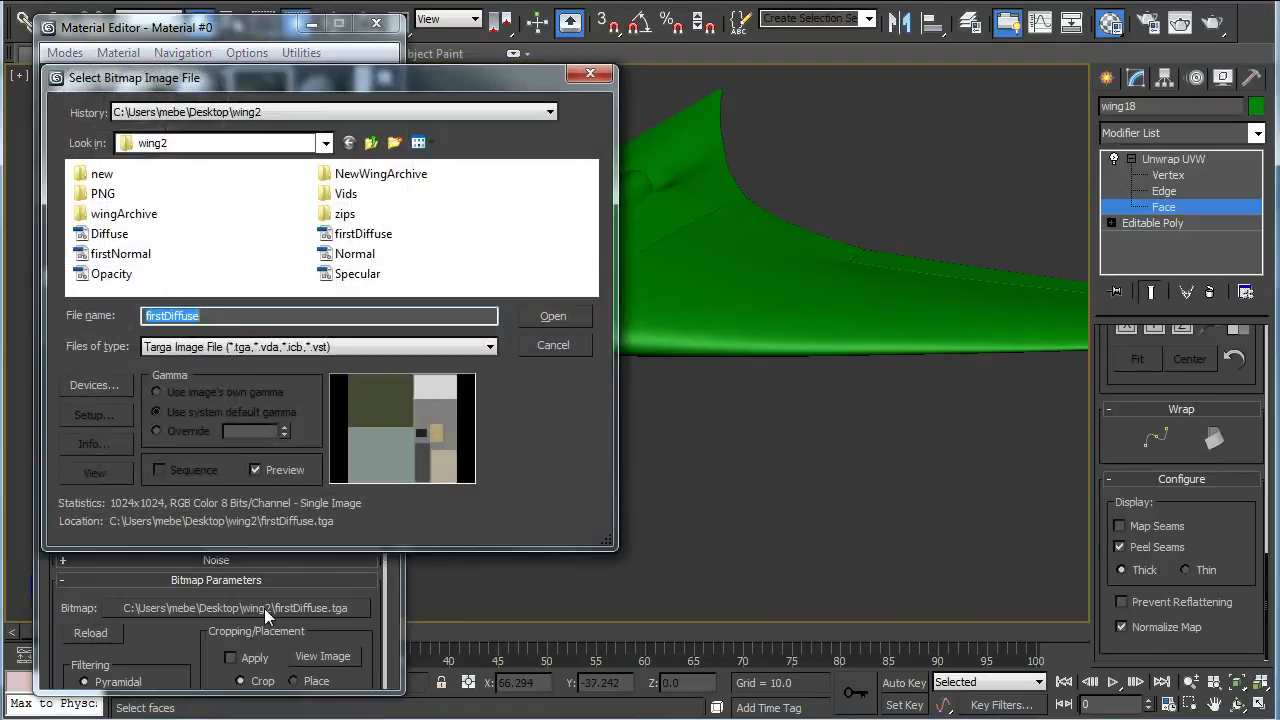
{"action": "left_click", "coordinate": [110, 236]}
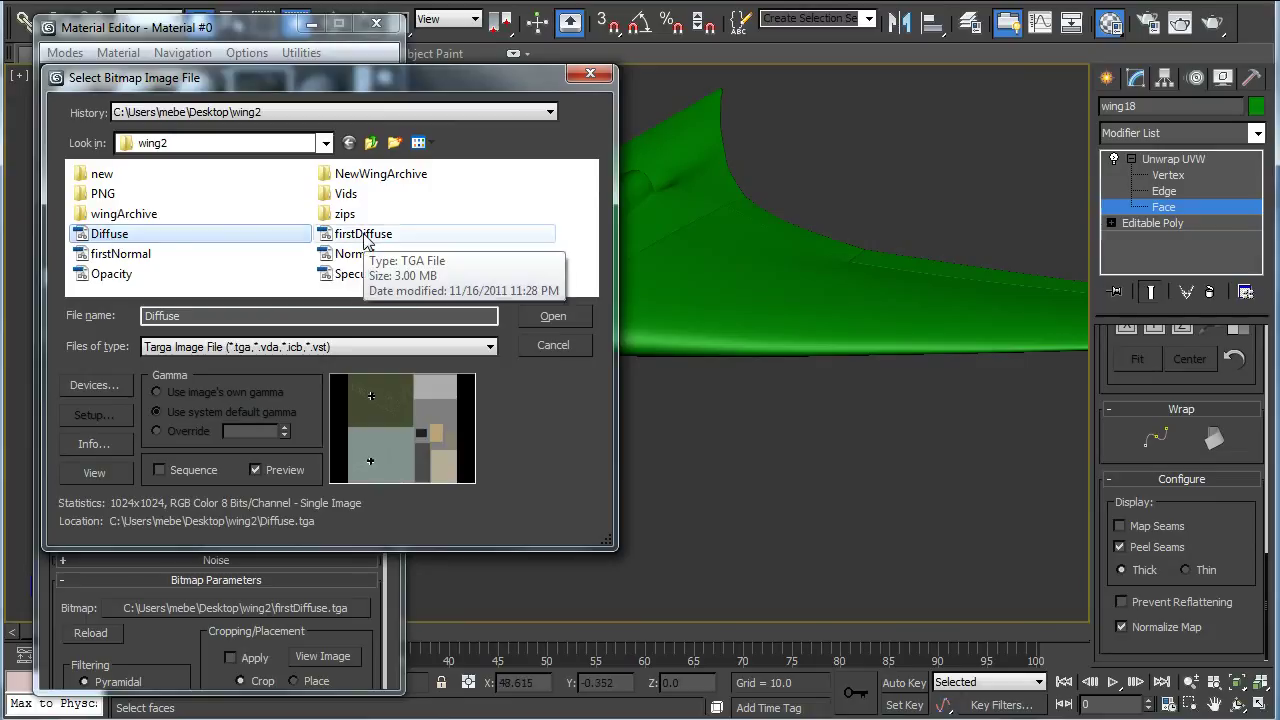
{"action": "left_click", "coordinate": [556, 345]}
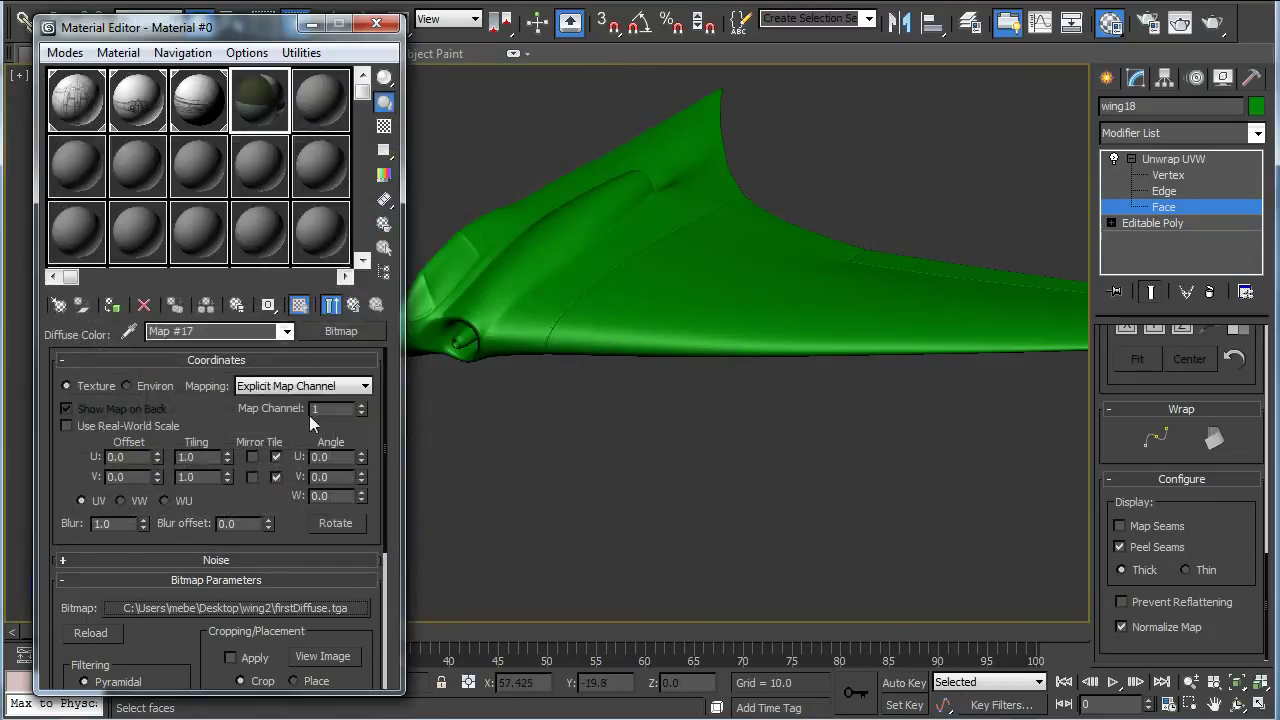
{"action": "left_click", "coordinate": [352, 305]}
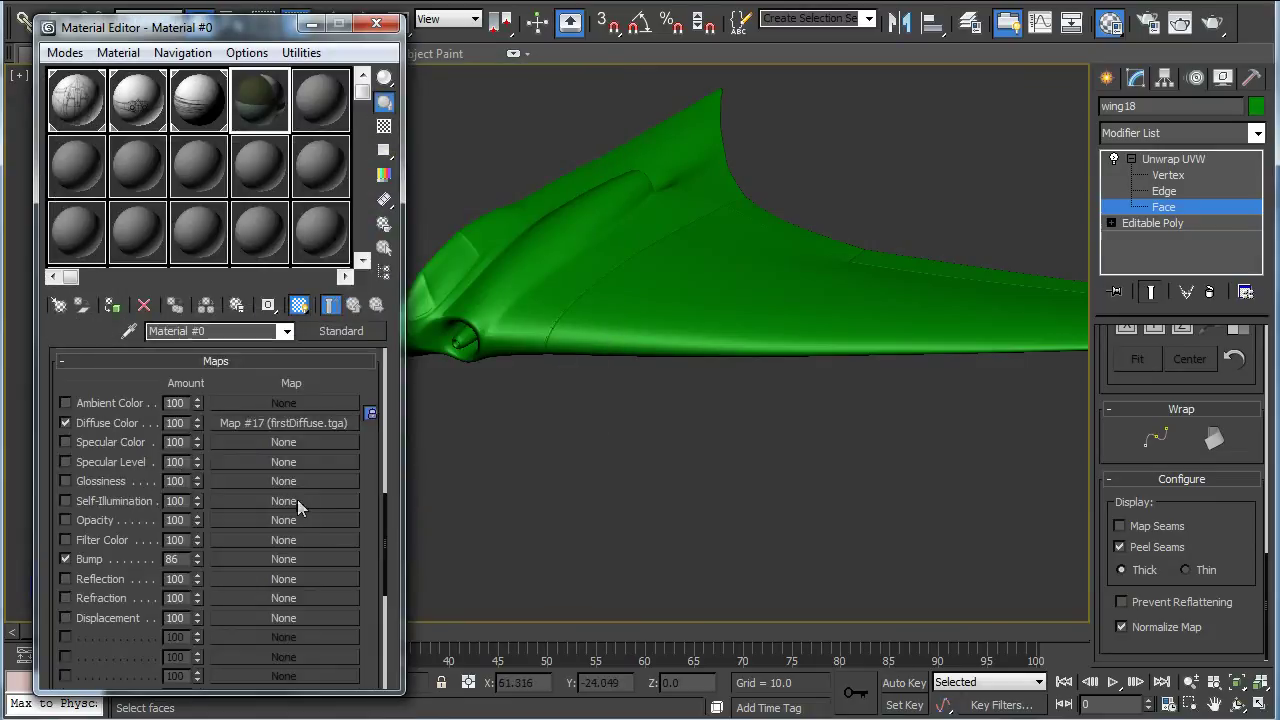
{"action": "left_click", "coordinate": [296, 558]}
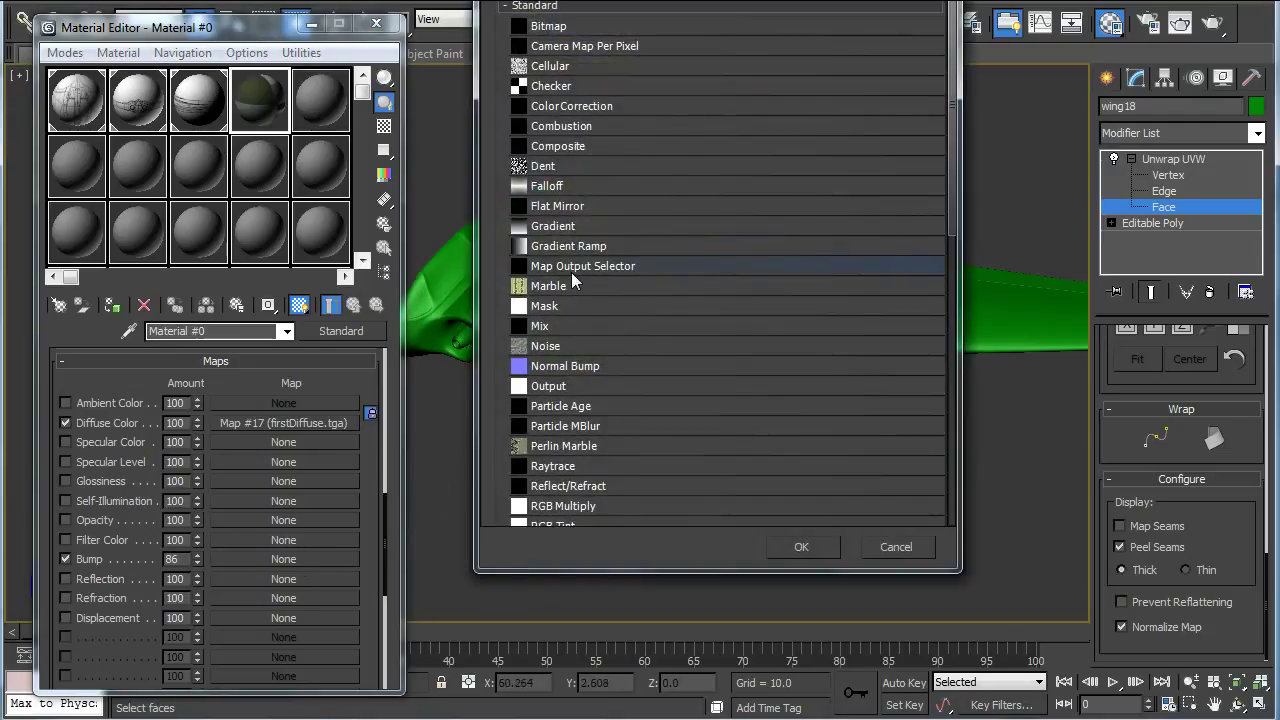
Use a Normal Bump map for bump and load firstNormal.tga from the wing2 folder.
{"action": "double_click", "coordinate": [608, 366]}
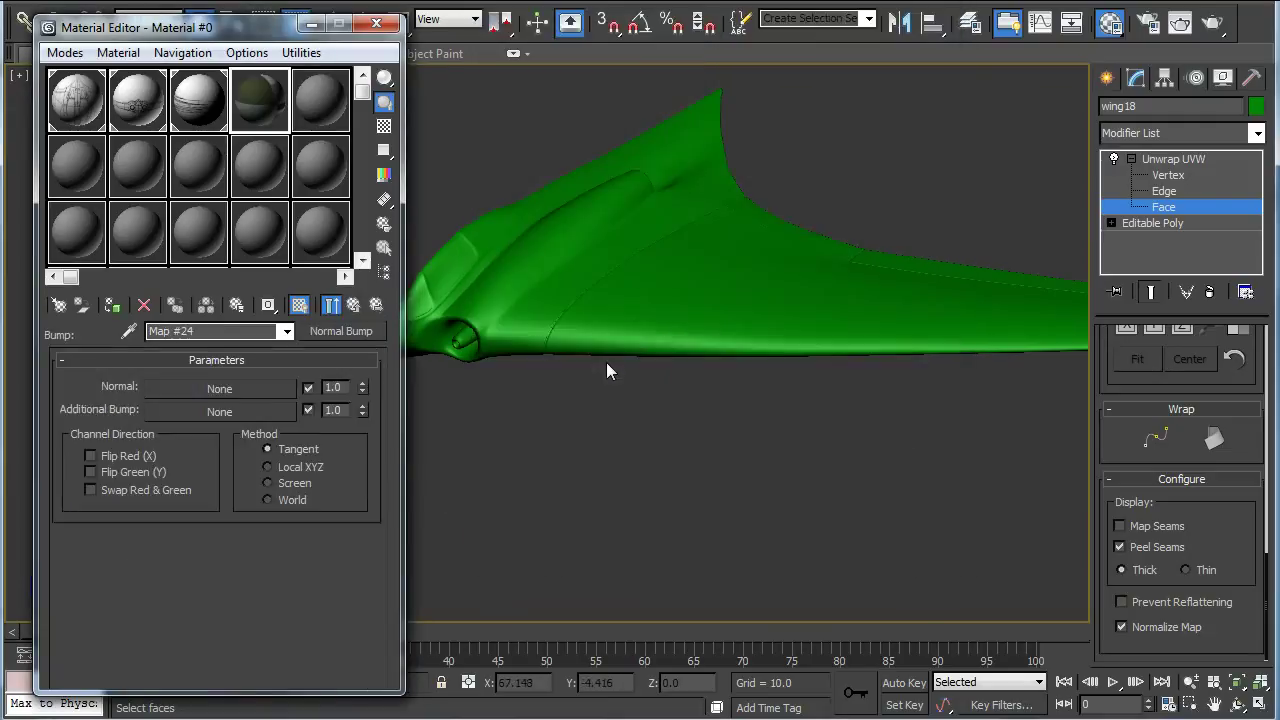
{"action": "left_click", "coordinate": [235, 389]}
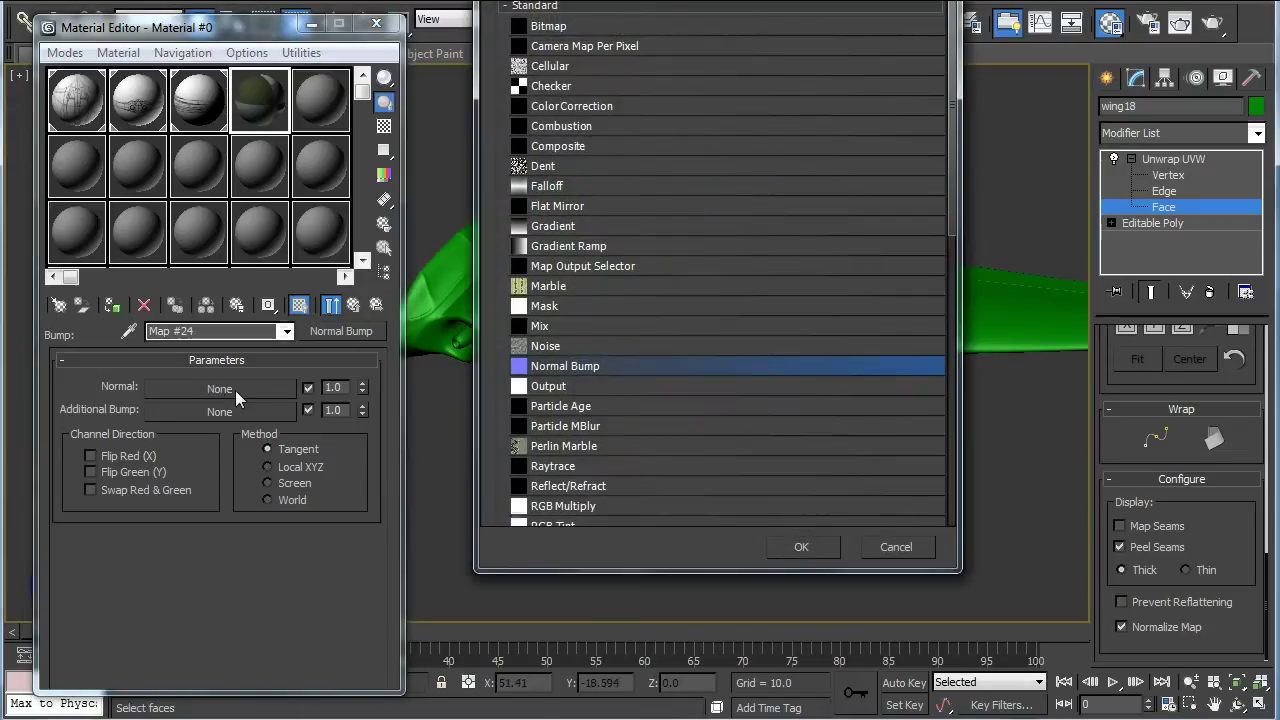
{"action": "double_click", "coordinate": [558, 29]}
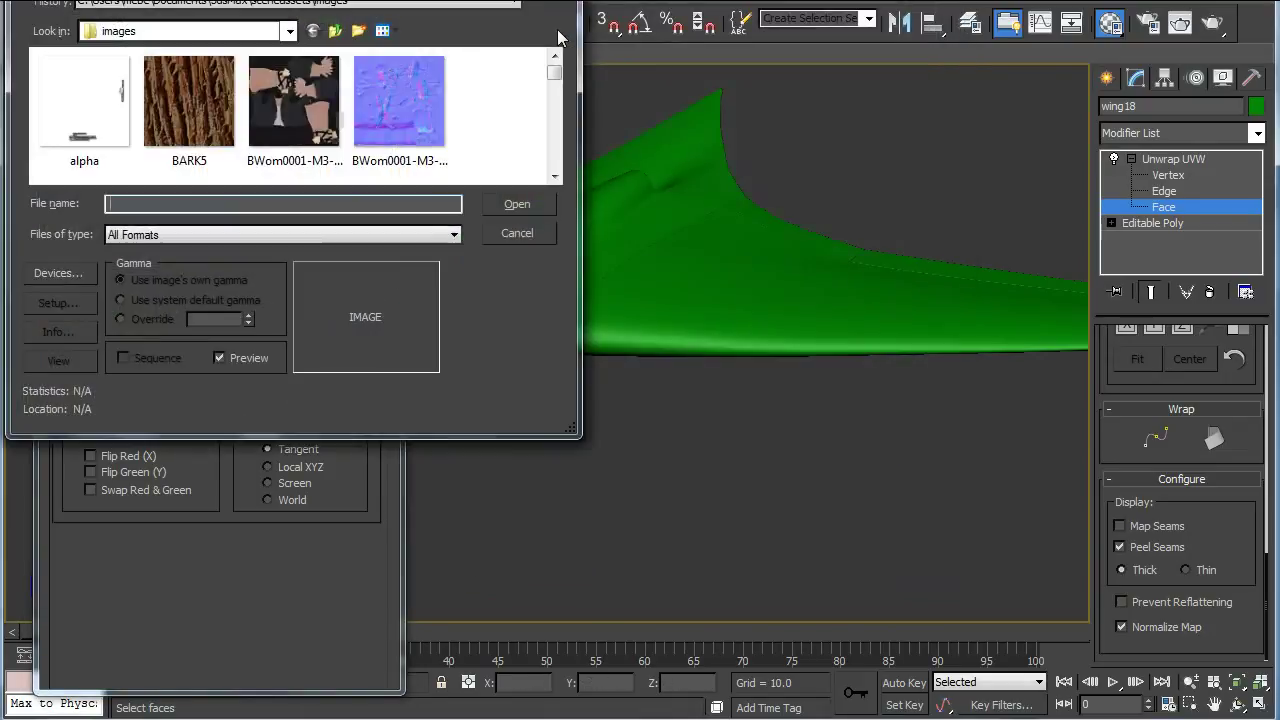
{"action": "left_click", "coordinate": [289, 31]}
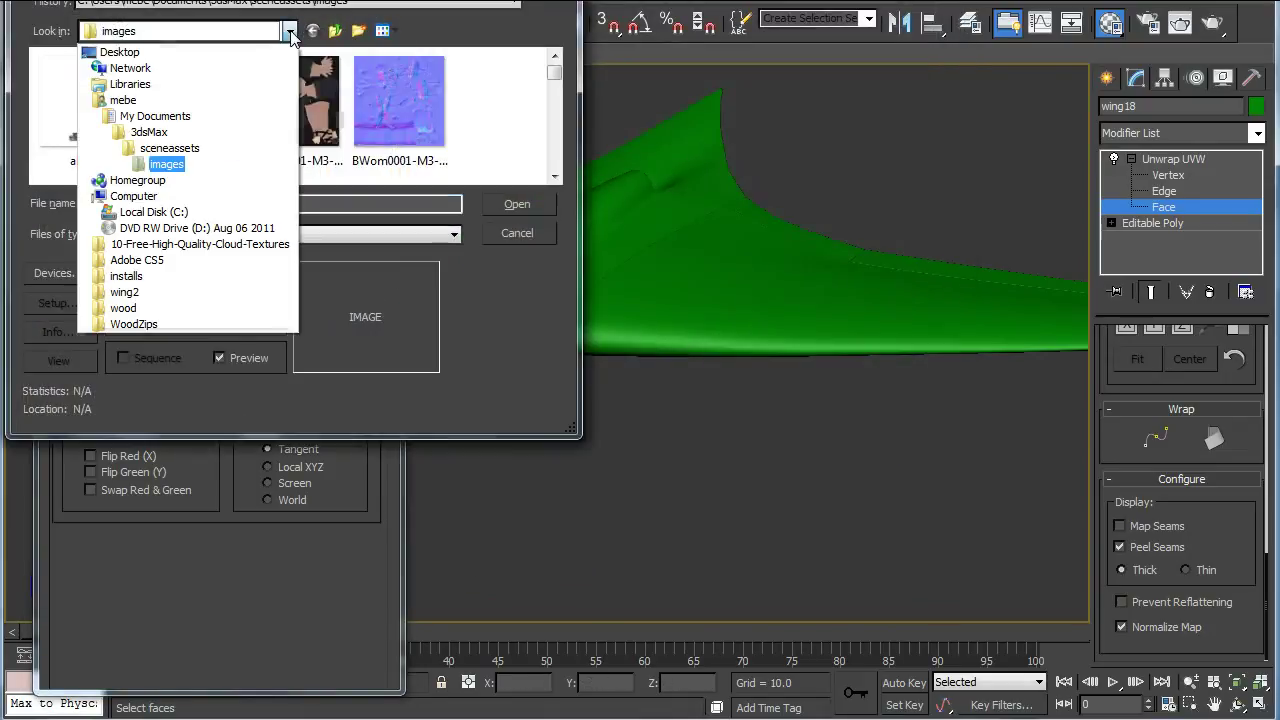
{"action": "left_click", "coordinate": [177, 292]}
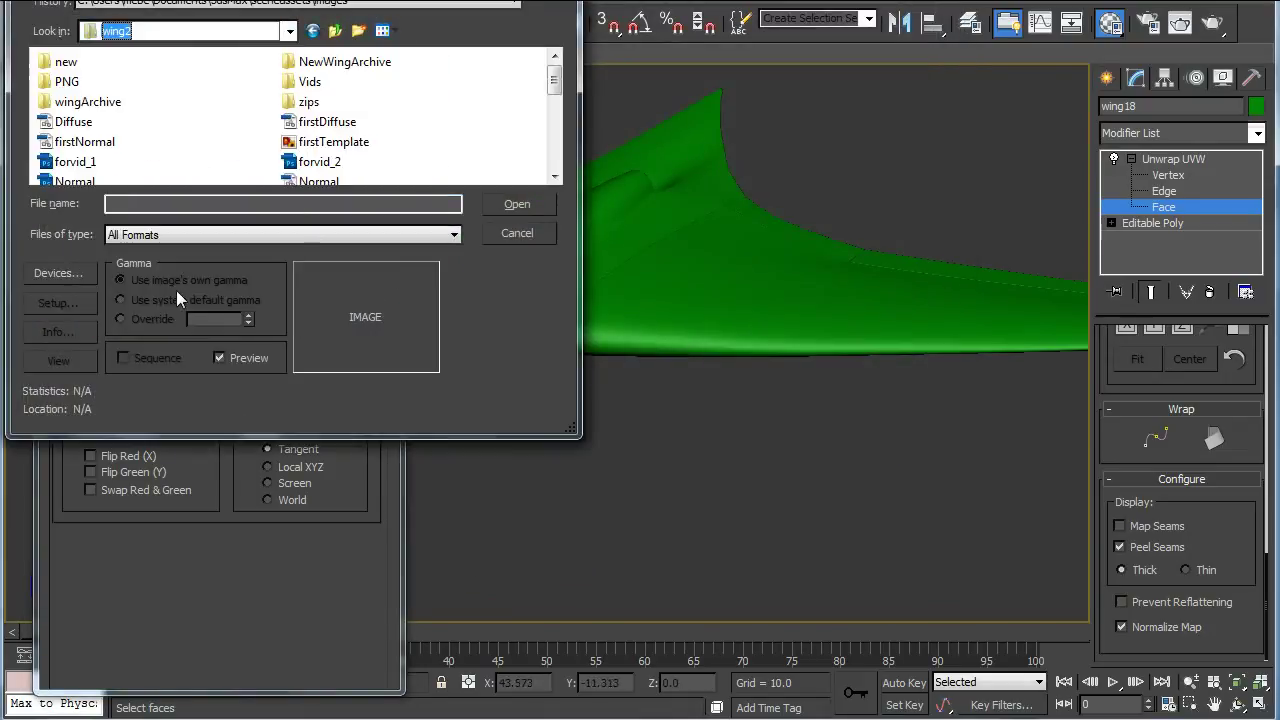
{"action": "left_click", "coordinate": [262, 236]}
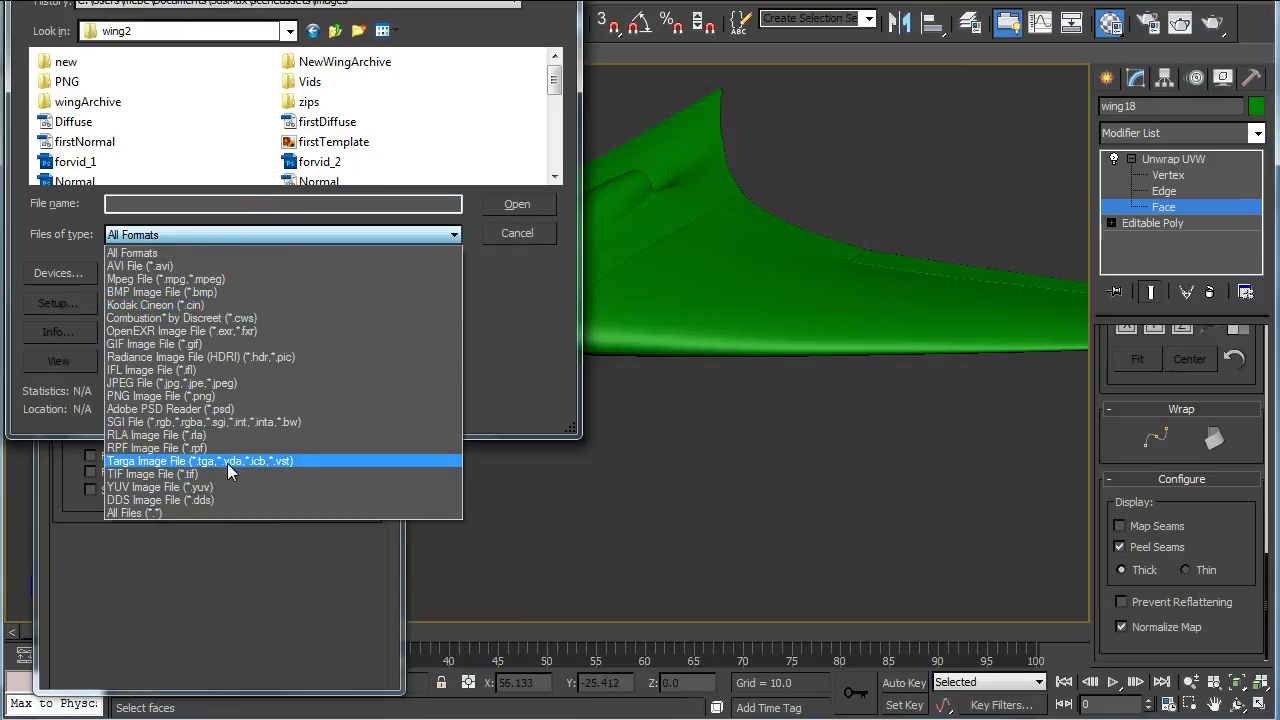
{"action": "left_click", "coordinate": [227, 461]}
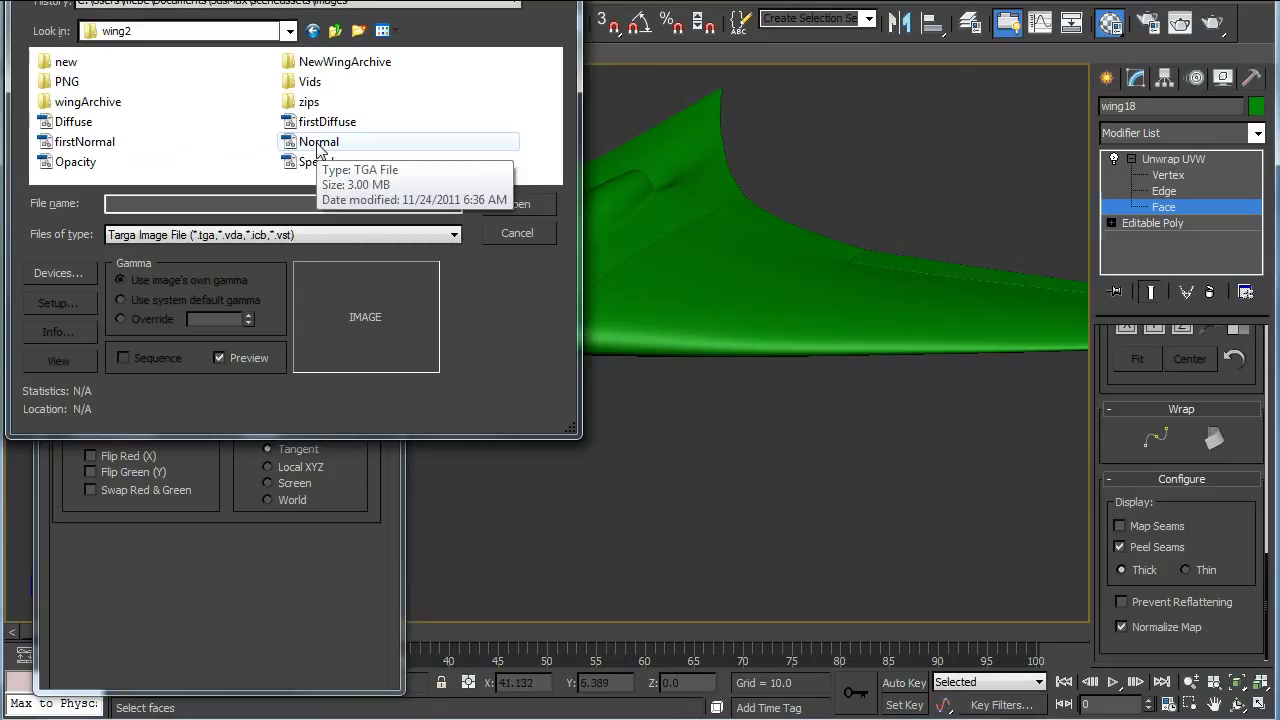
{"action": "left_click", "coordinate": [93, 148]}
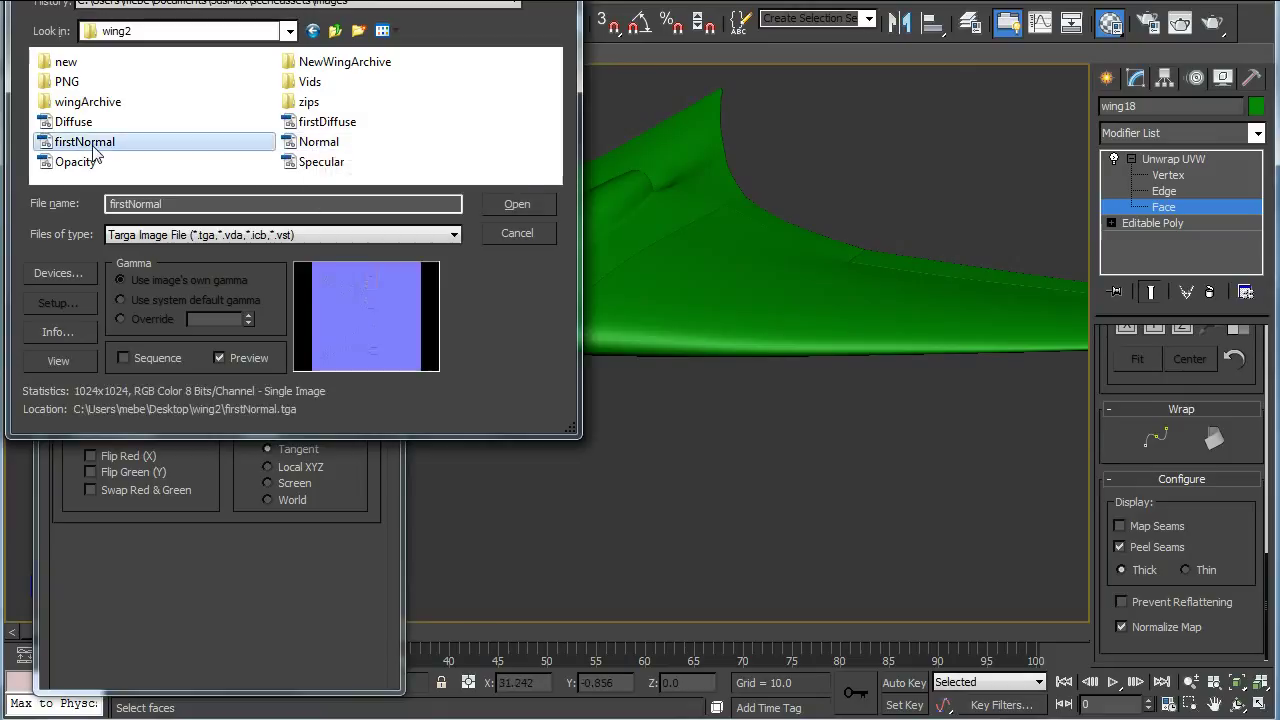
{"action": "left_click", "coordinate": [539, 206]}
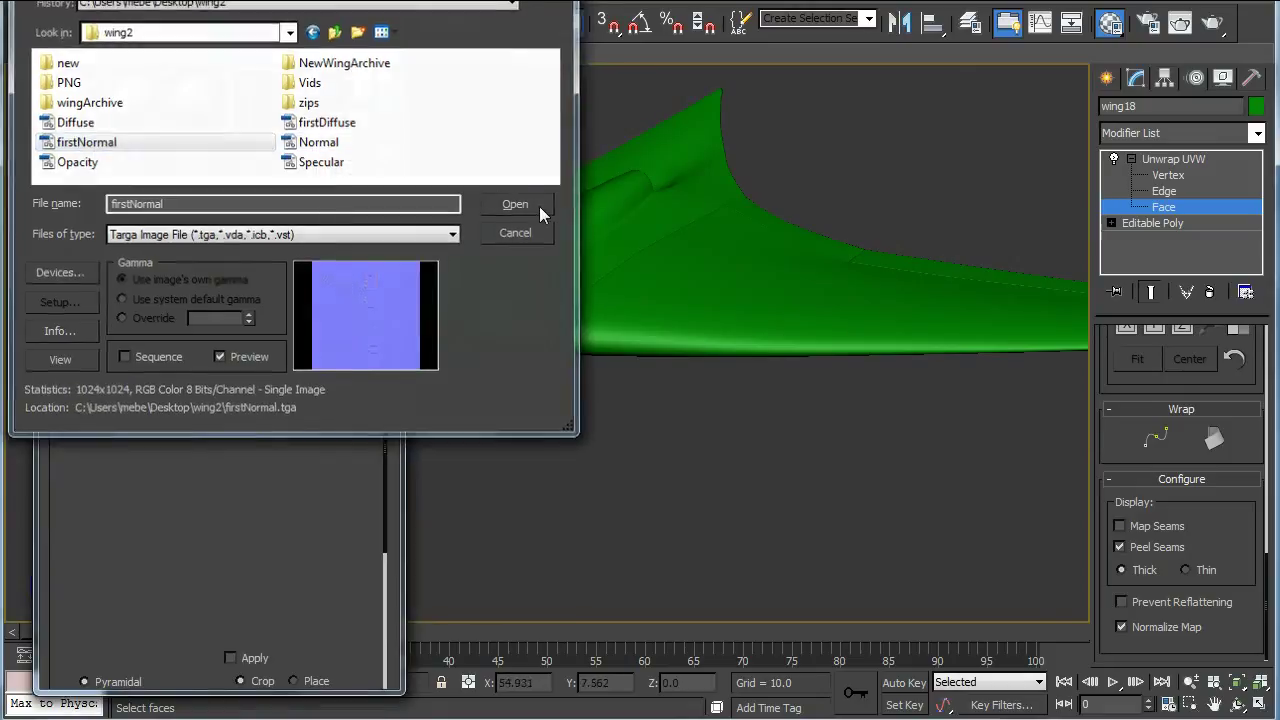
Return to the material's map list and apply the material to the wing.
{"action": "left_click", "coordinate": [354, 306]}
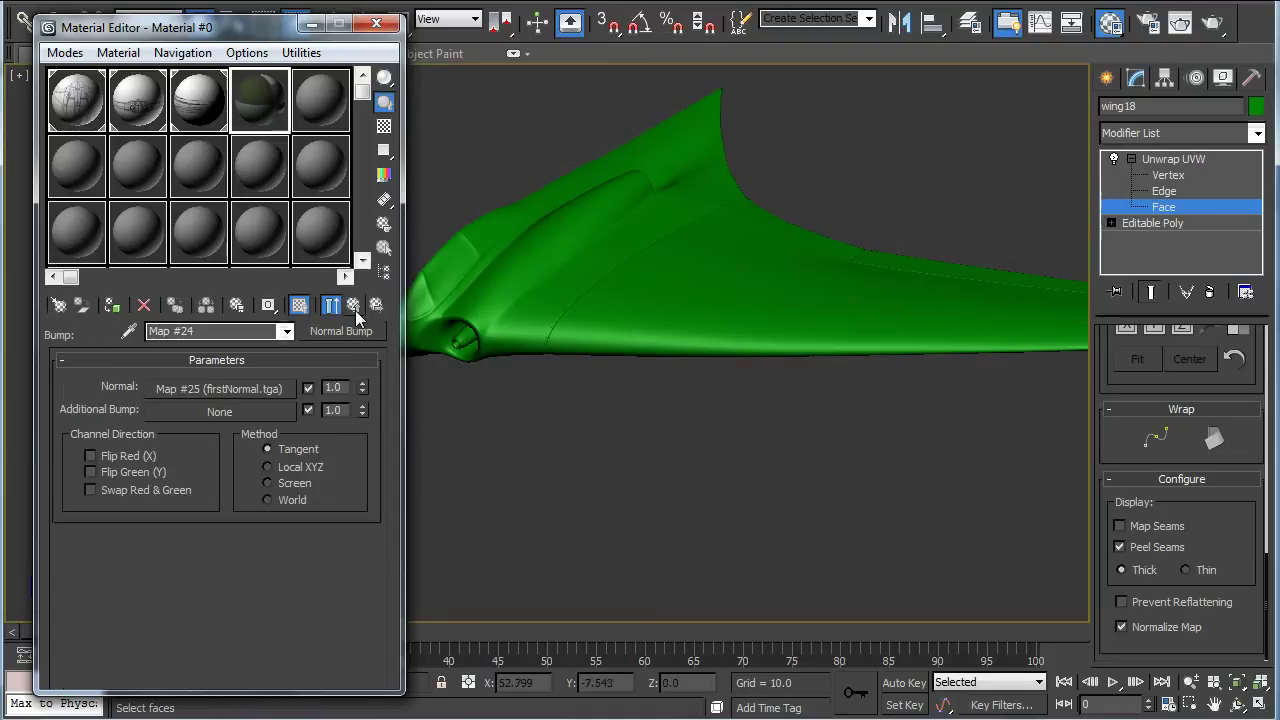
{"action": "left_click", "coordinate": [354, 306]}
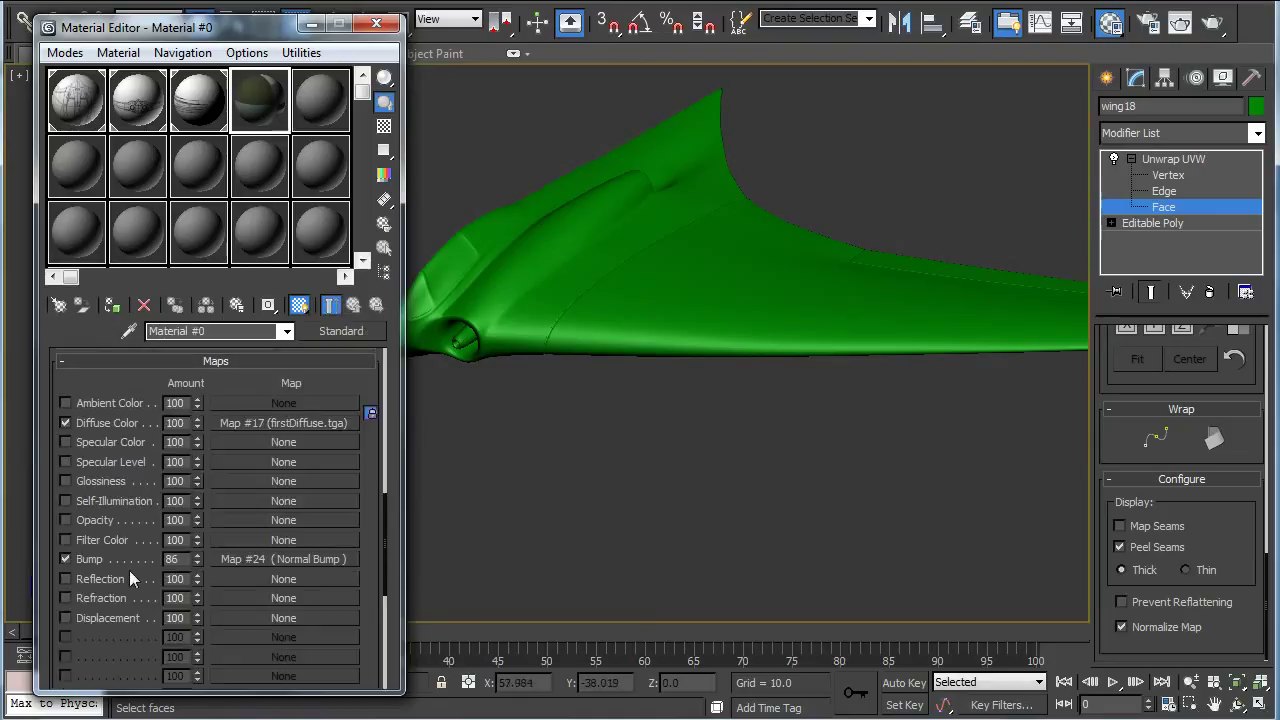
{"action": "left_click_drag", "start_coordinate": [250, 117], "coordinate": [560, 262]}
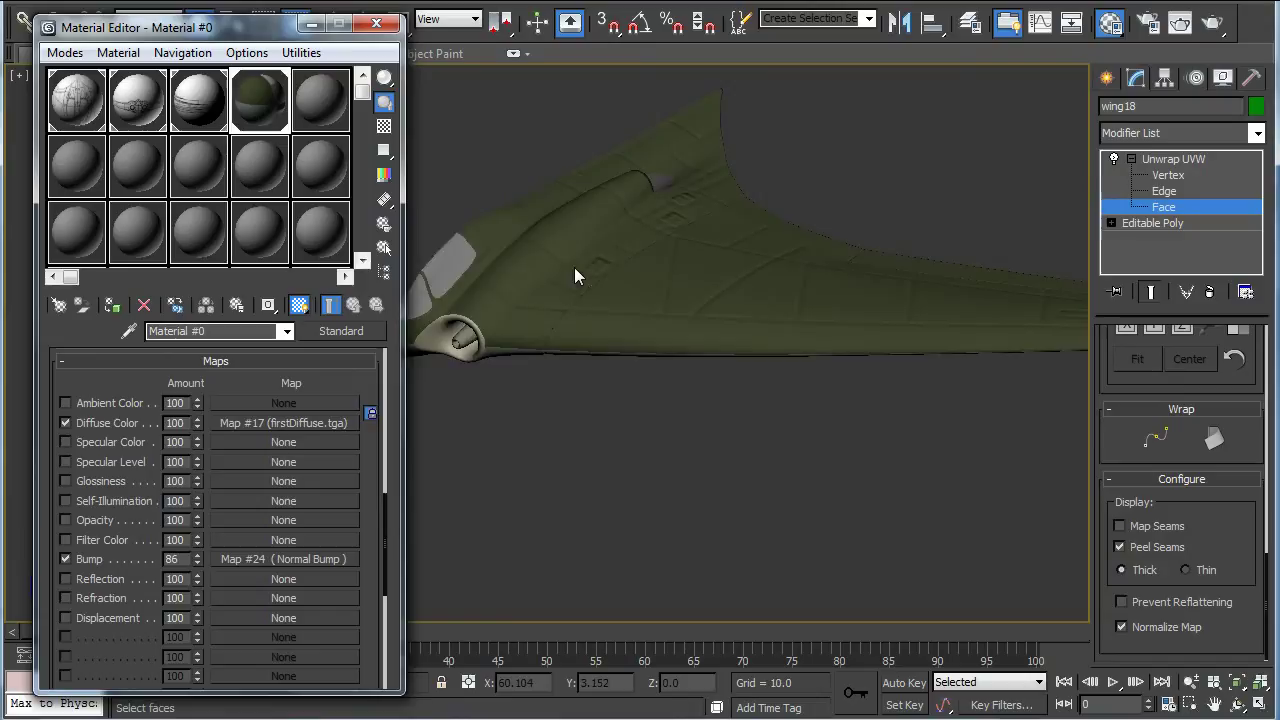
{"action": "middle_click_drag", "start_coordinate": [574, 267], "coordinate": [689, 374], "text": "alt"}
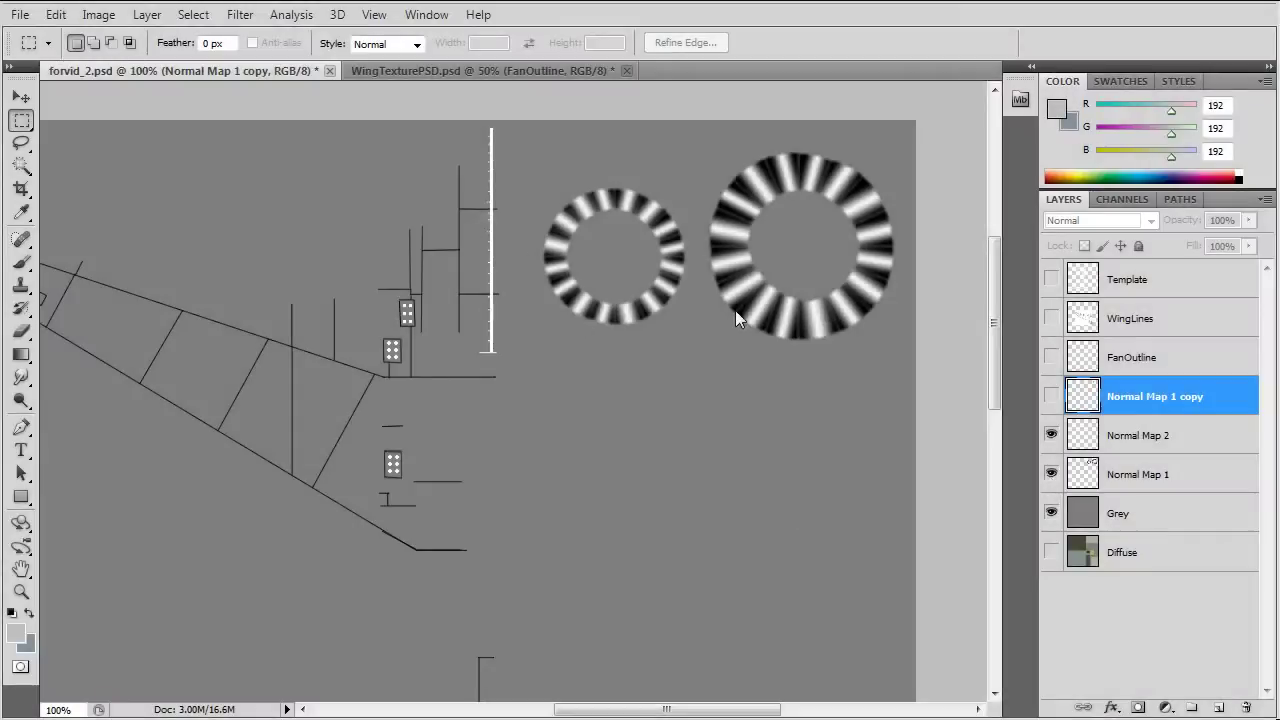
{"action": "left_click", "coordinate": [1050, 357]}
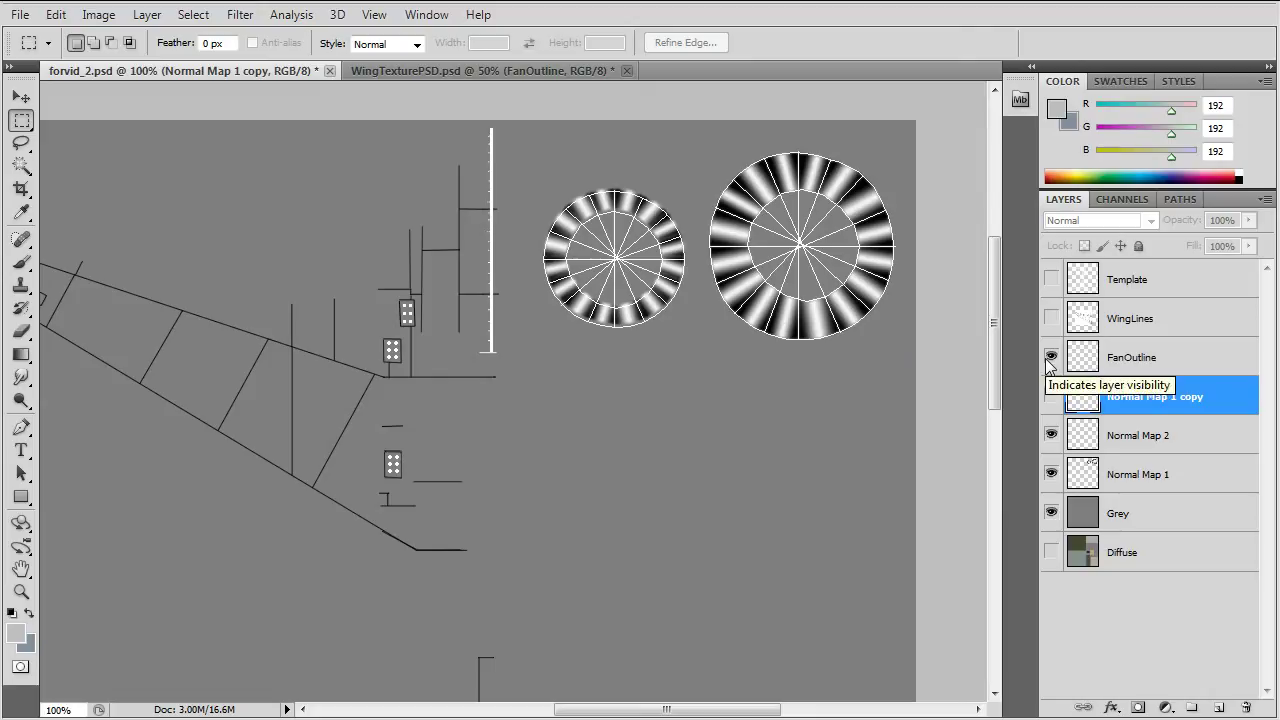
{"action": "left_click", "coordinate": [1046, 358]}
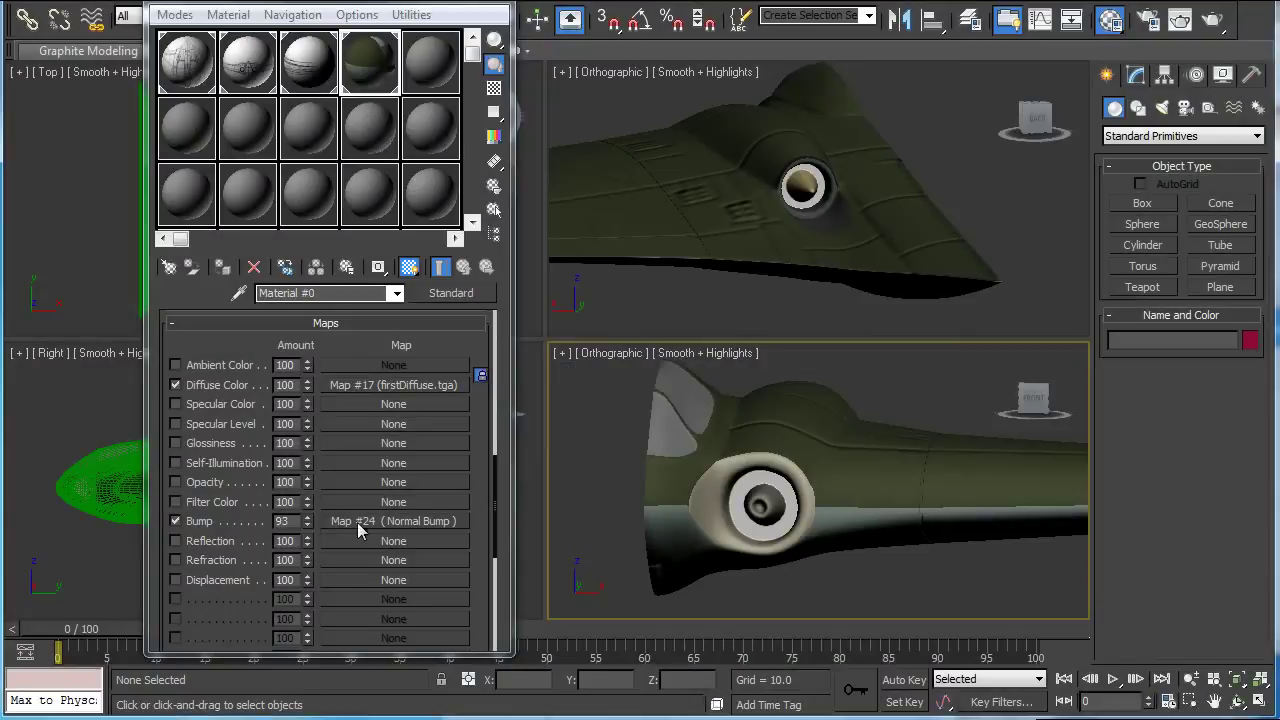
Swap the Normal Bump bitmap to Normal.tga, preview it, and return to the map list.
{"action": "left_click", "coordinate": [383, 522]}
{"action": "left_click", "coordinate": [364, 352]}
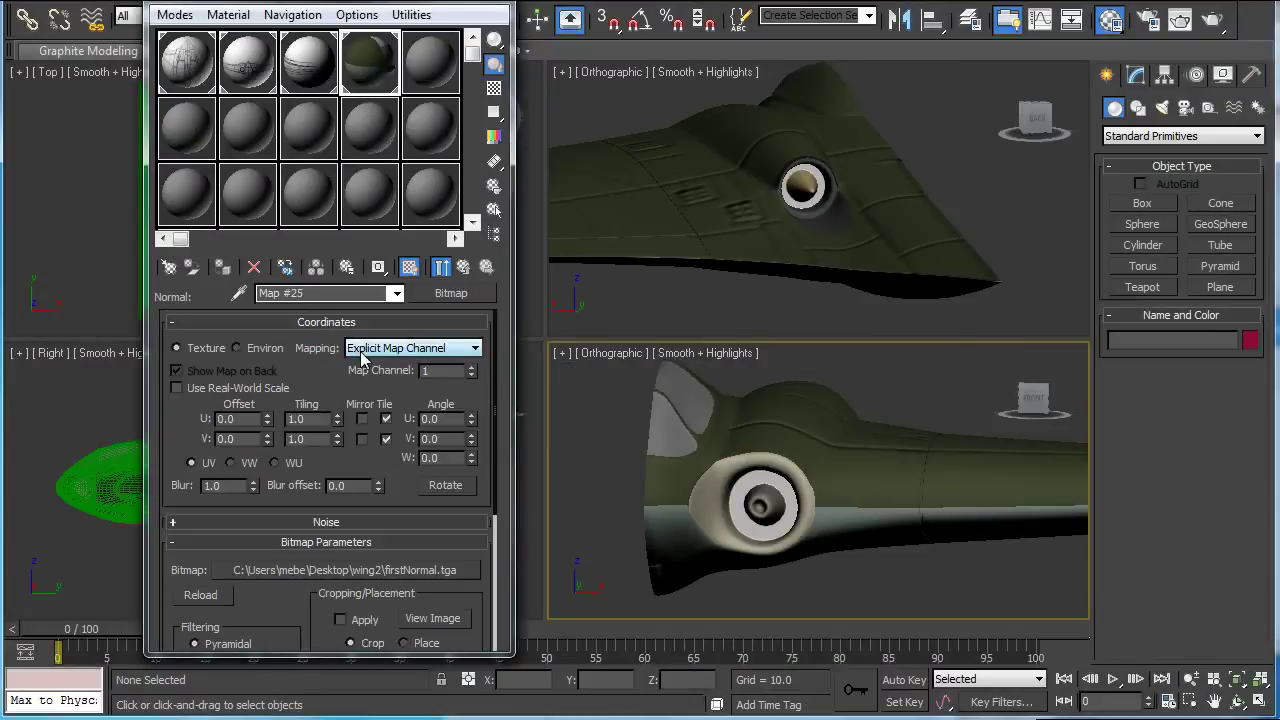
{"action": "left_click", "coordinate": [384, 566]}
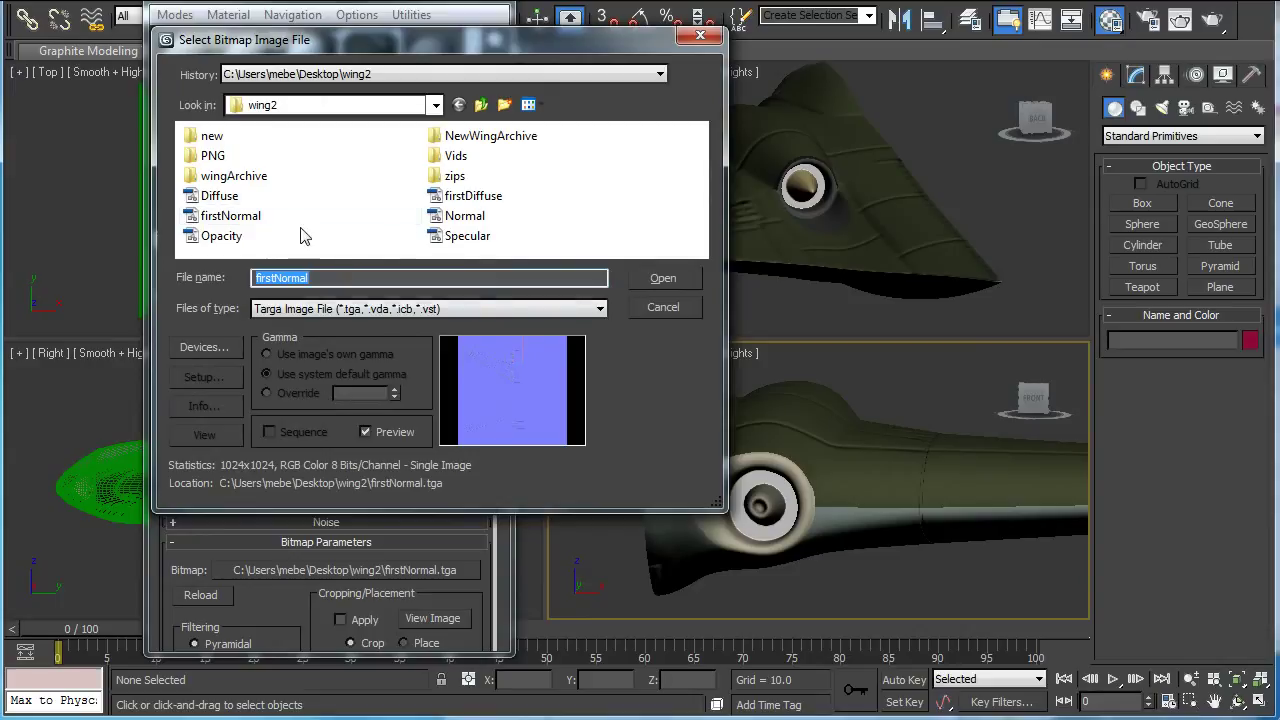
{"action": "left_click", "coordinate": [468, 216]}
{"action": "left_click", "coordinate": [657, 280]}
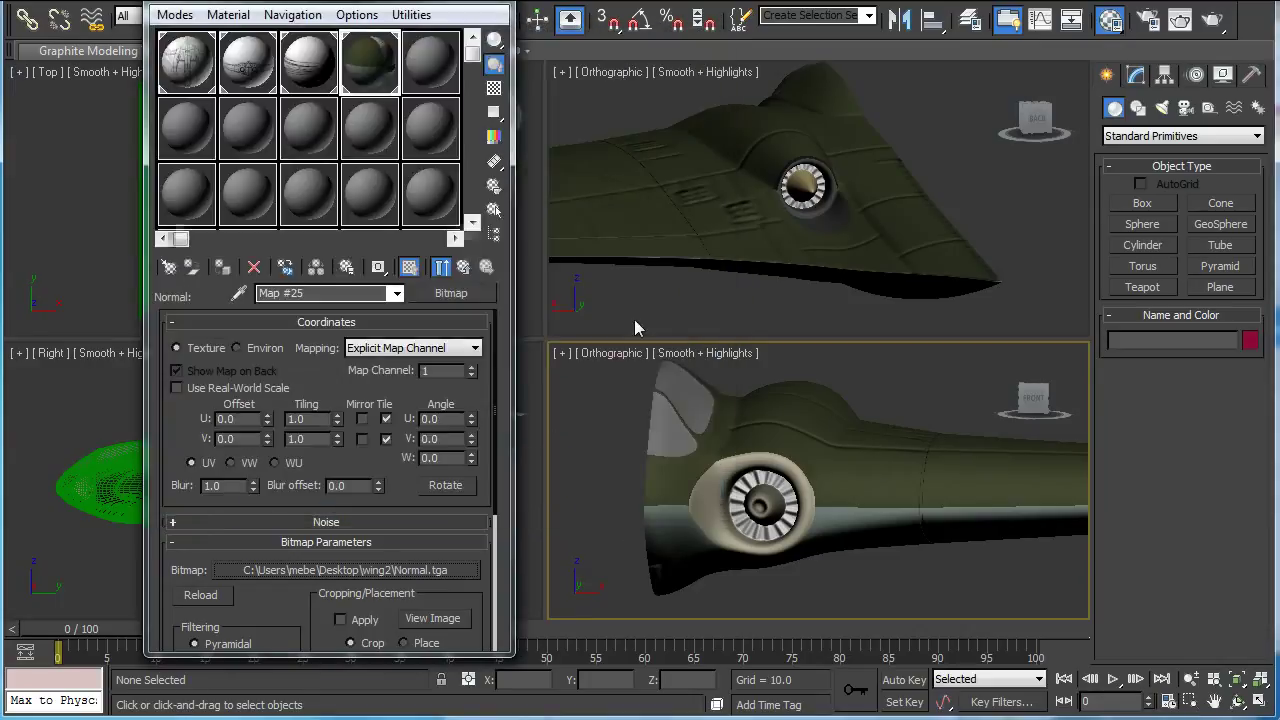
{"action": "left_click", "coordinate": [444, 618]}
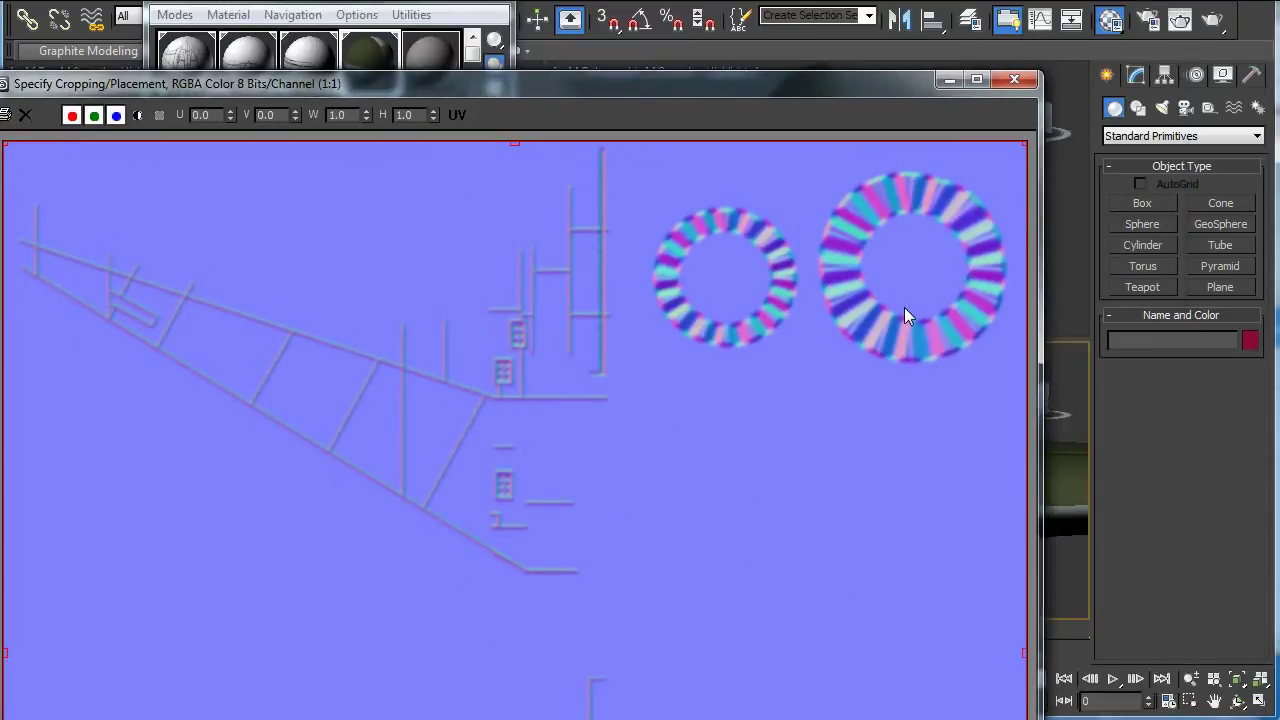
{"action": "left_click", "coordinate": [1019, 79]}
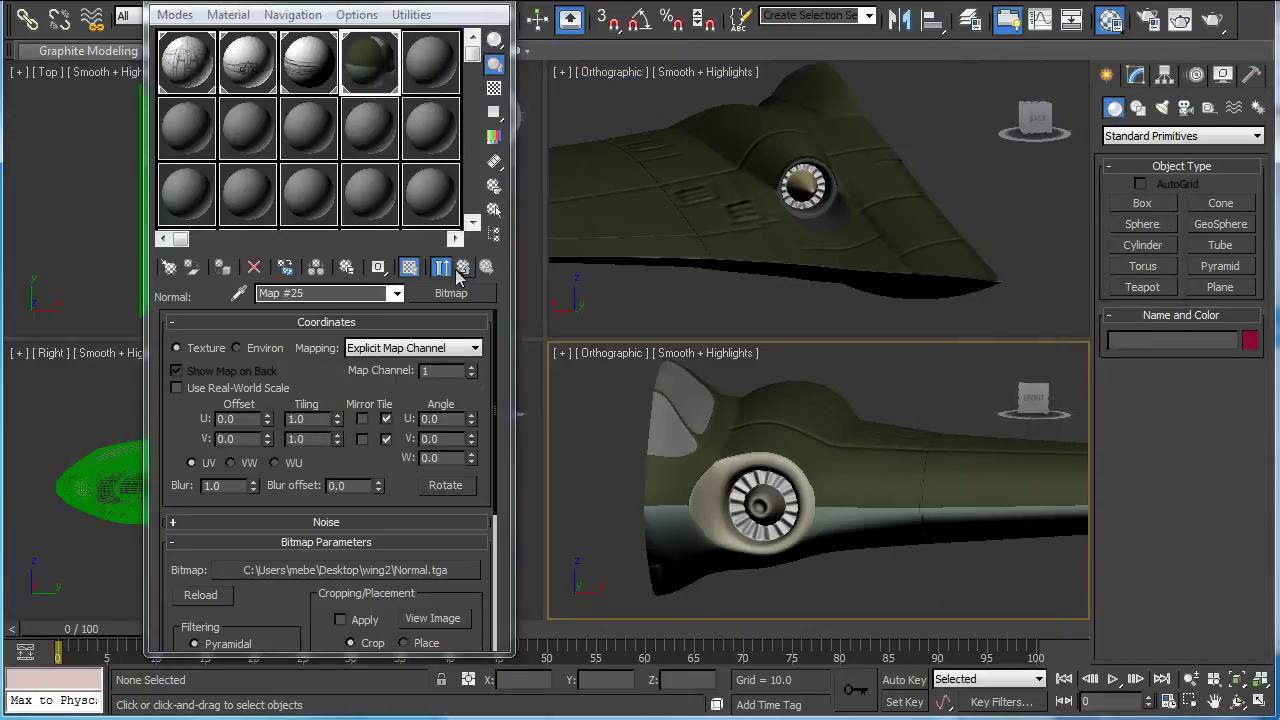
{"action": "left_click", "coordinate": [463, 267]}
{"action": "left_click", "coordinate": [463, 268]}
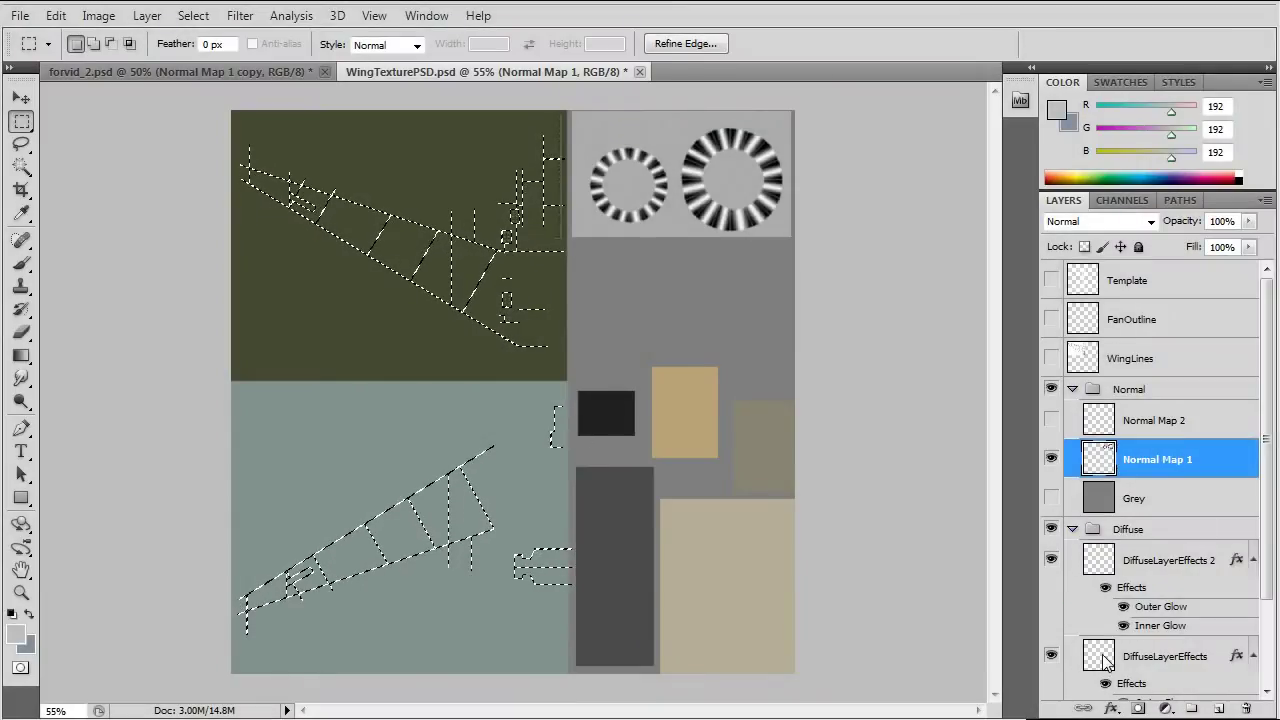
Copy the selected panel-line area from the Diffuse layer.
{"action": "left_click", "coordinate": [1104, 660]}
{"action": "scroll", "coordinate": [1090, 600], "scroll_direction": "down", "scroll_amount": 3}
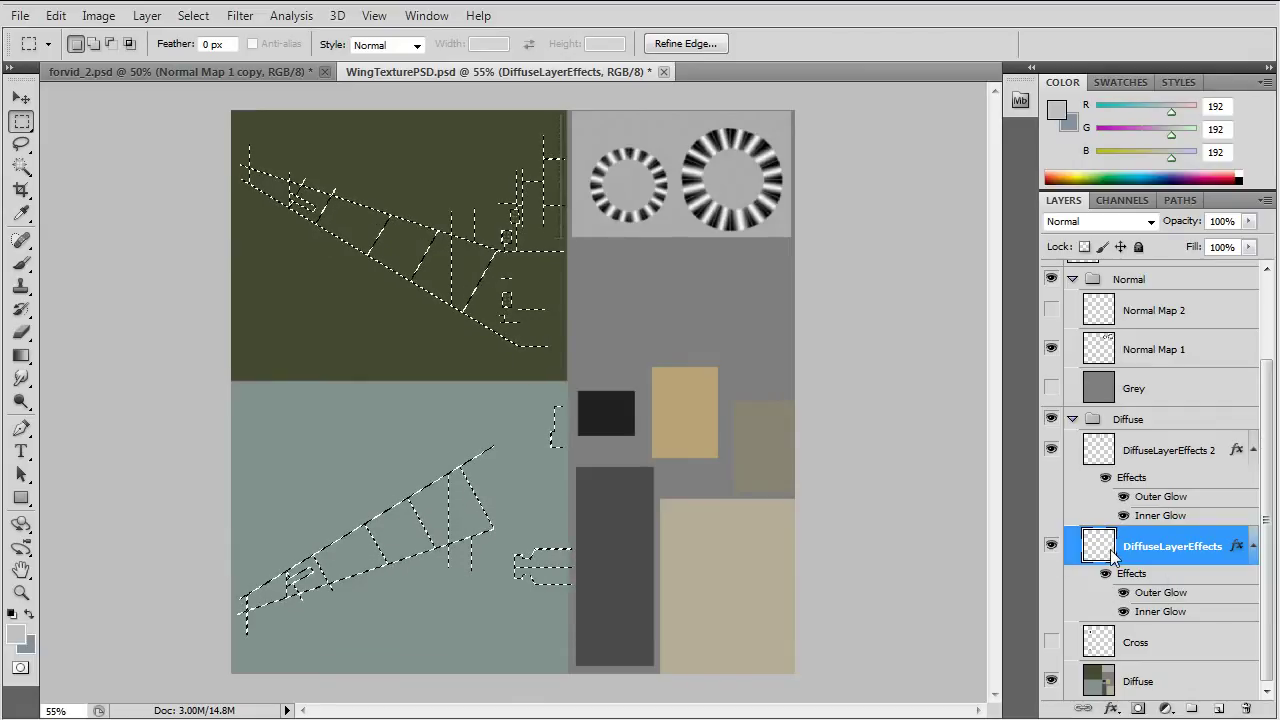
{"action": "left_click", "coordinate": [1108, 684]}
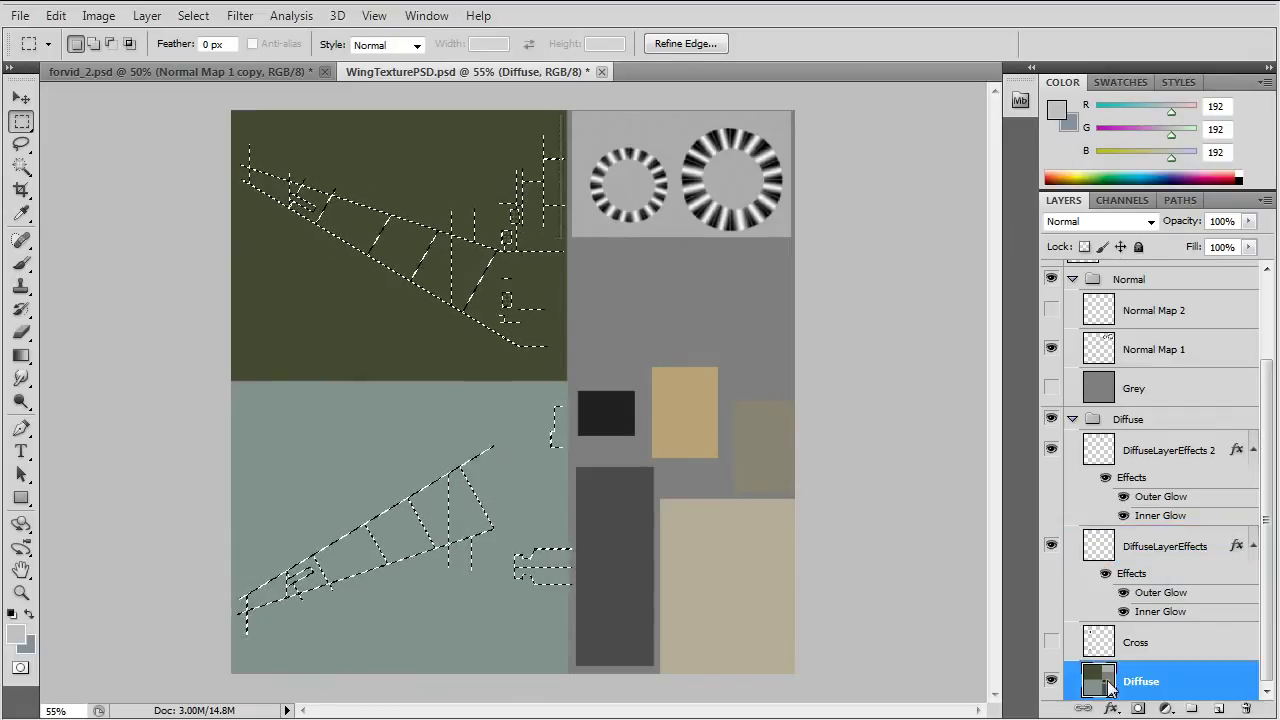
{"action": "left_click", "coordinate": [56, 16]}
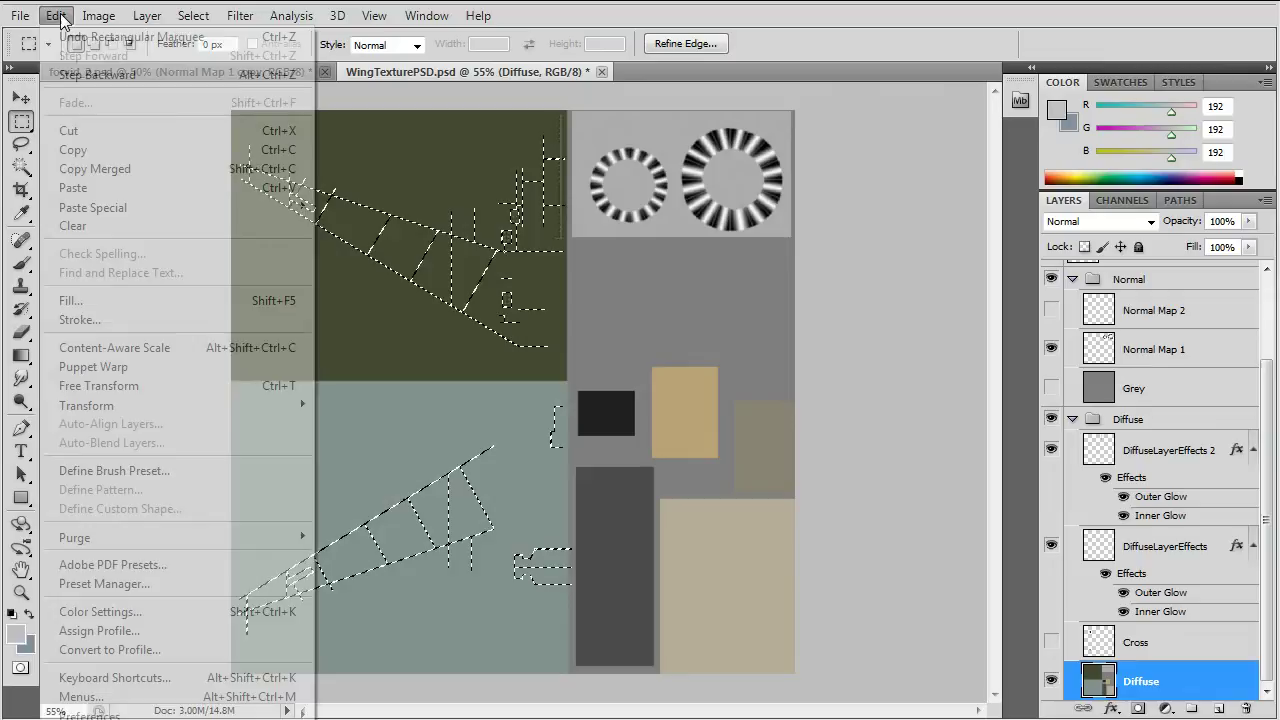
{"action": "left_click", "coordinate": [95, 150]}
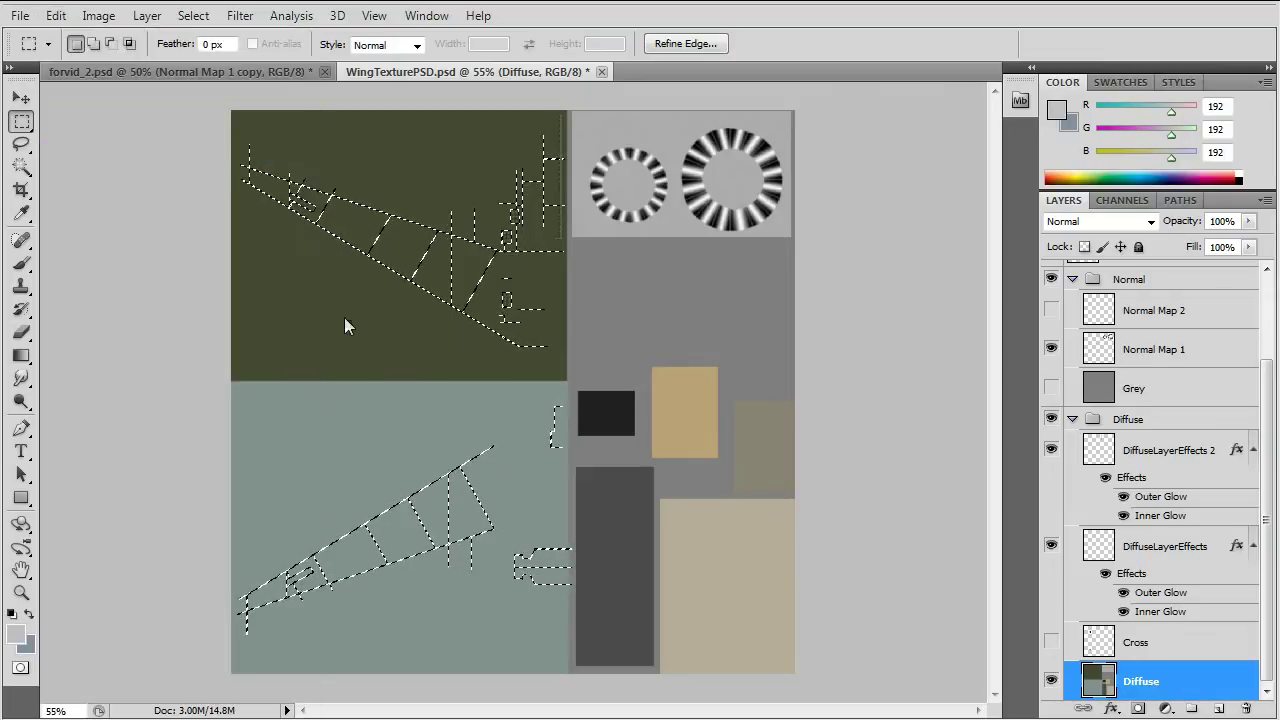
Paste the lines in place on DiffuseLayerEffects and hide the Normal group.
{"action": "left_click", "coordinate": [1092, 548]}
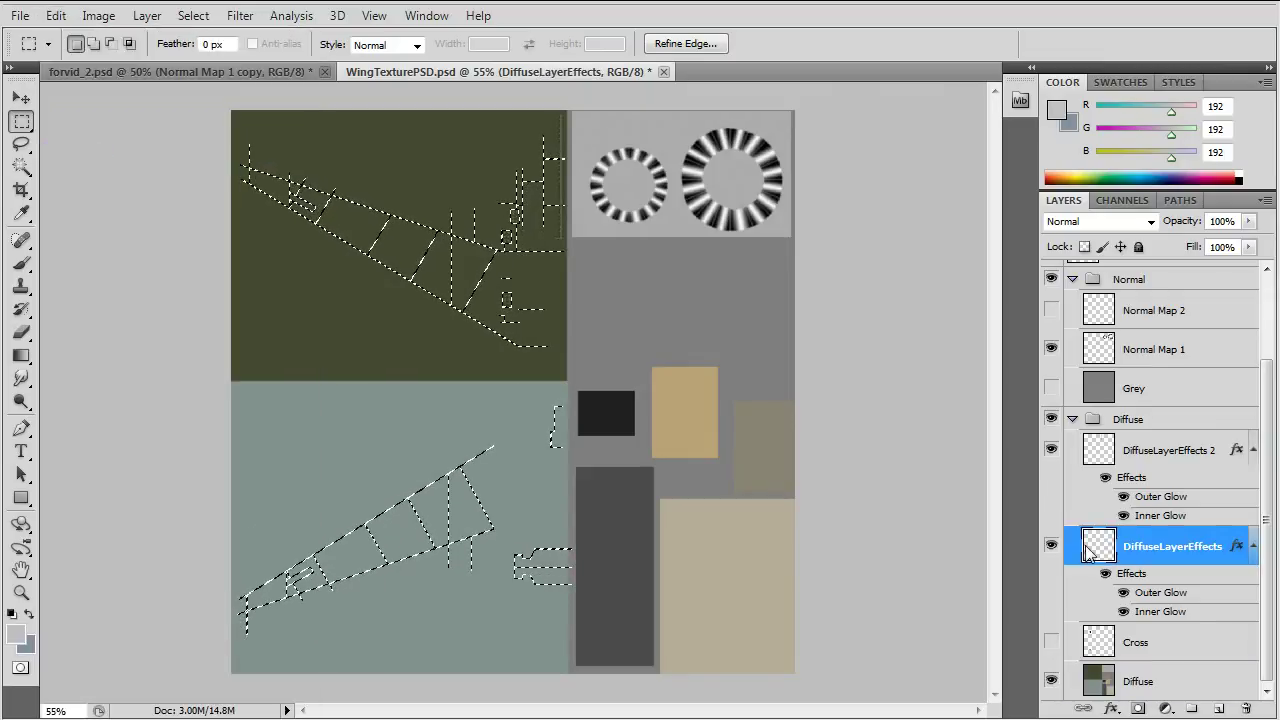
{"action": "left_click", "coordinate": [60, 17]}
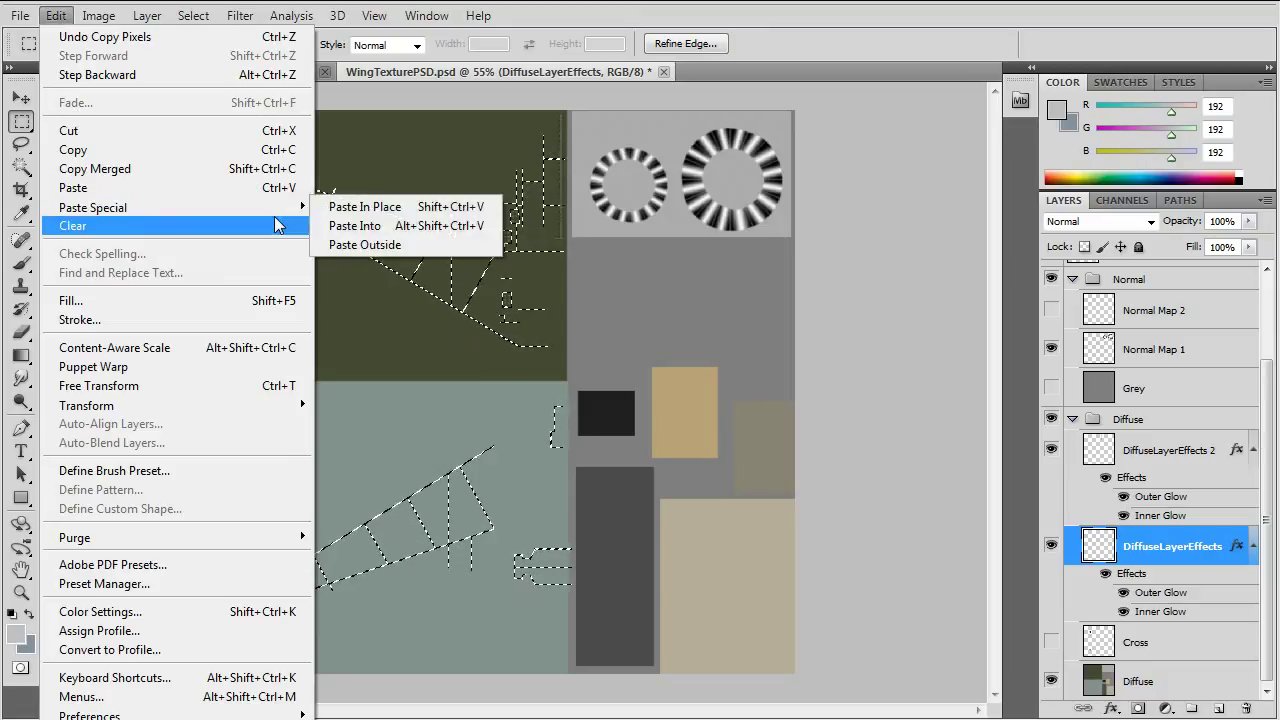
{"action": "left_click", "coordinate": [391, 216]}
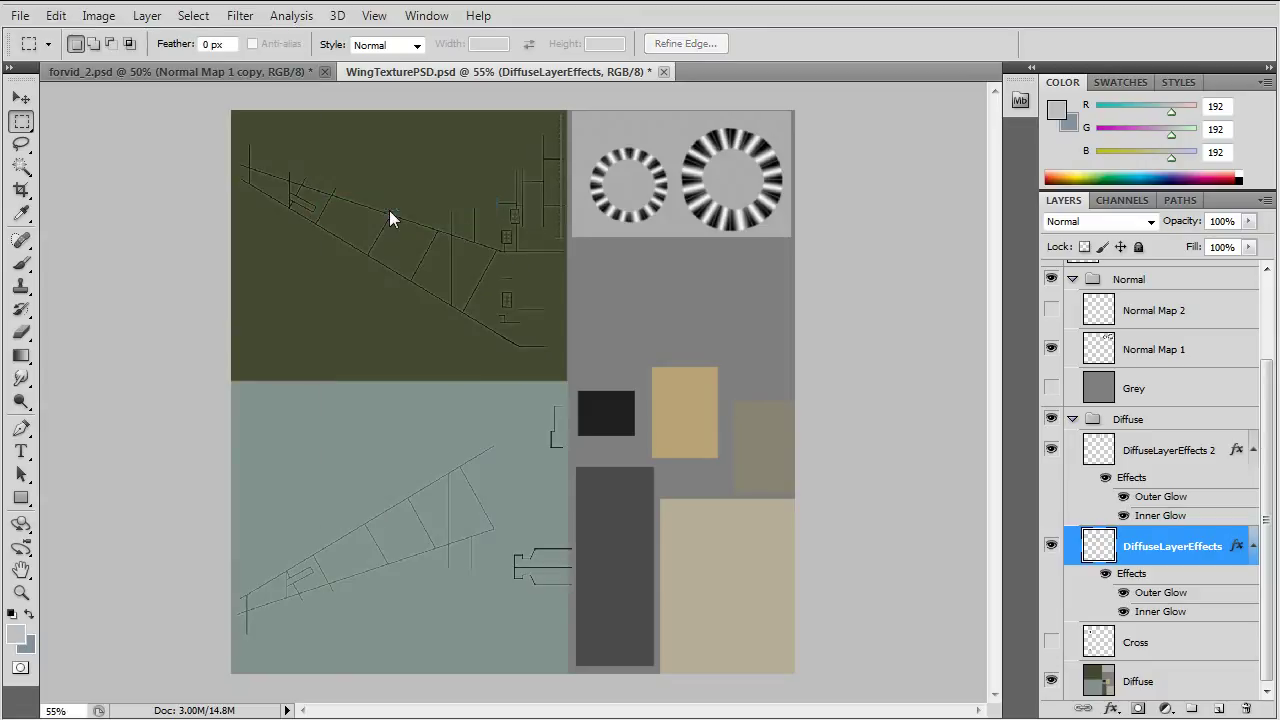
{"action": "left_click", "coordinate": [1052, 279]}
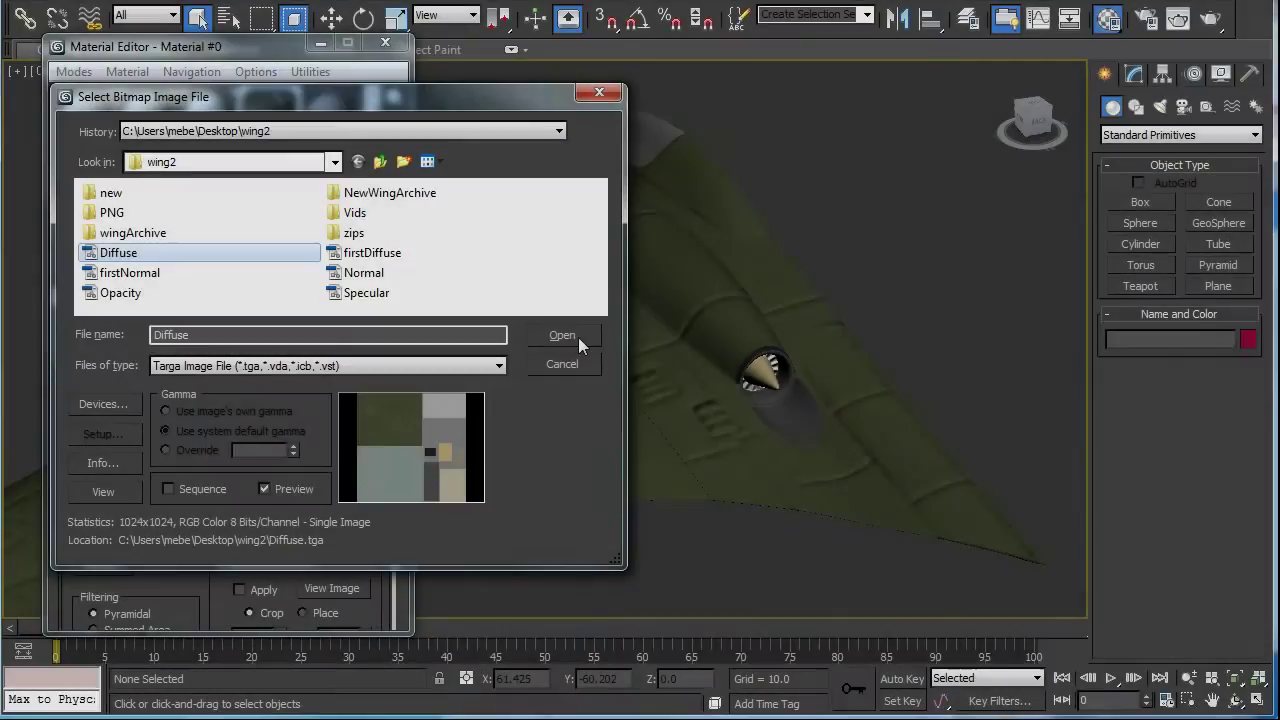
Load Diffuse.tga from the wing2 folder as the diffuse bitmap.
{"action": "left_click", "coordinate": [578, 337]}
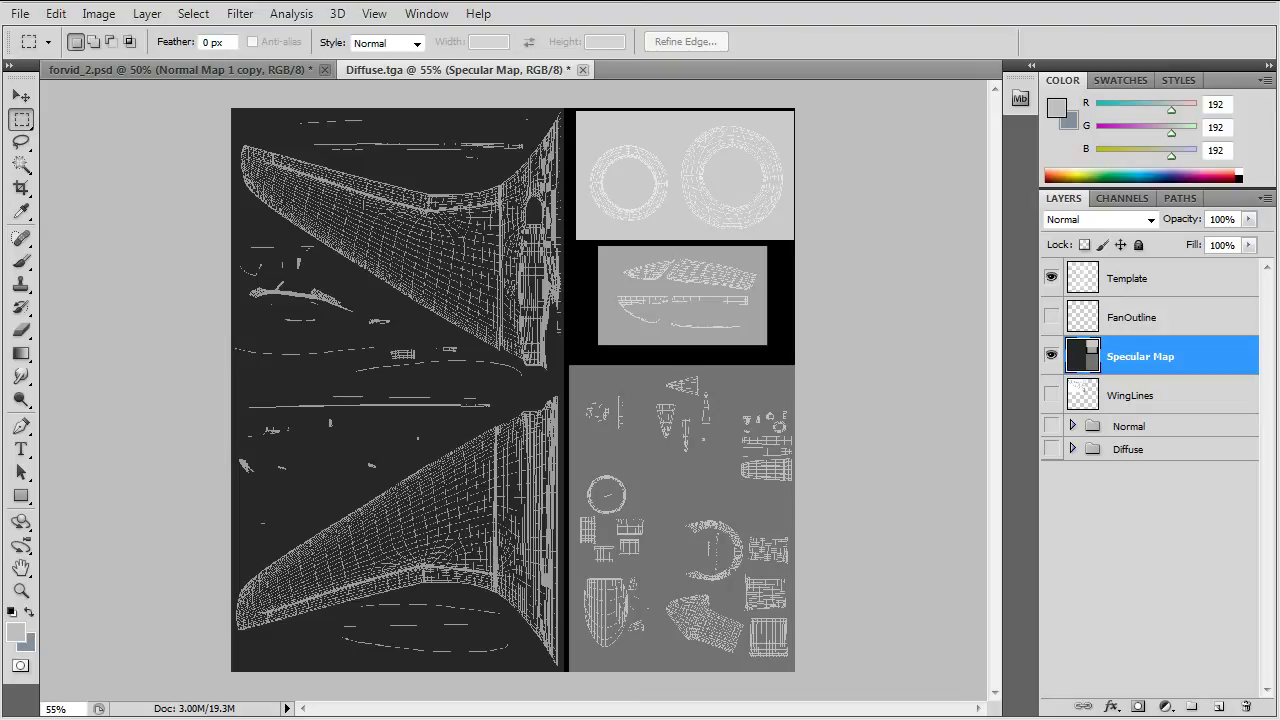
Flatten the Specular Map document into one layer, discarding hidden layers.
{"action": "right_click", "coordinate": [1144, 364]}
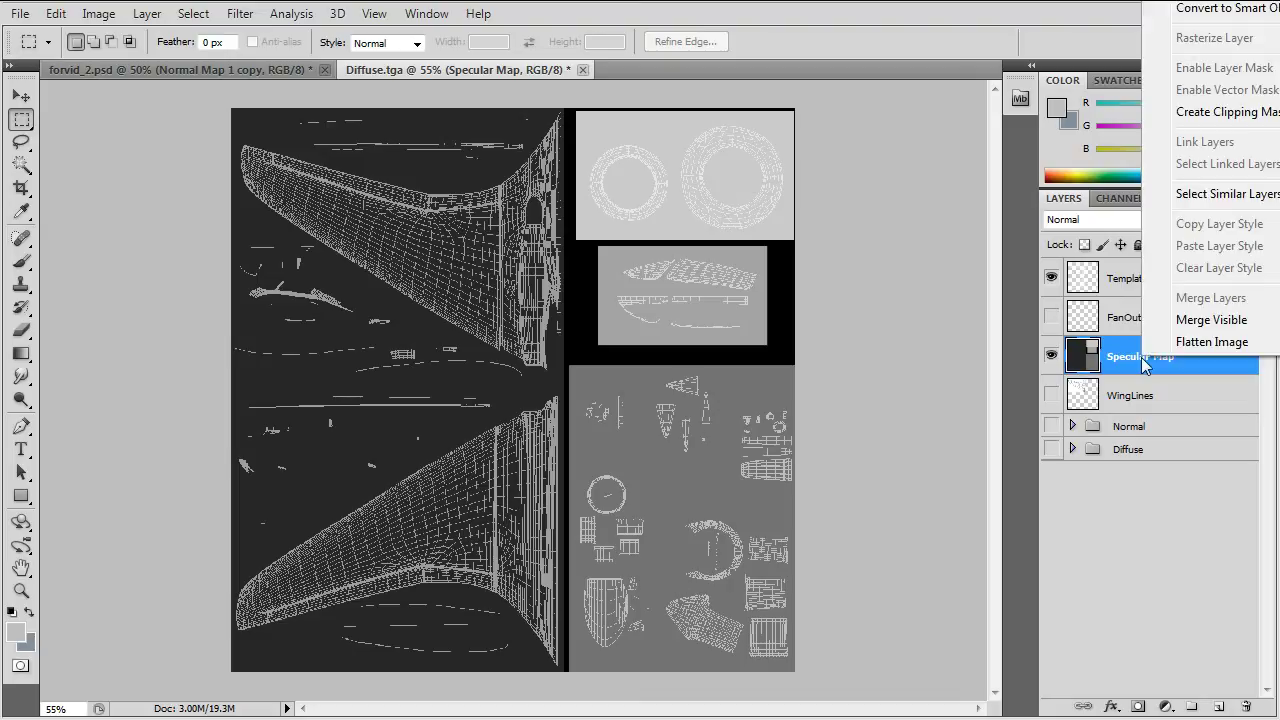
{"action": "left_click", "coordinate": [1175, 343]}
{"action": "left_click", "coordinate": [592, 189]}
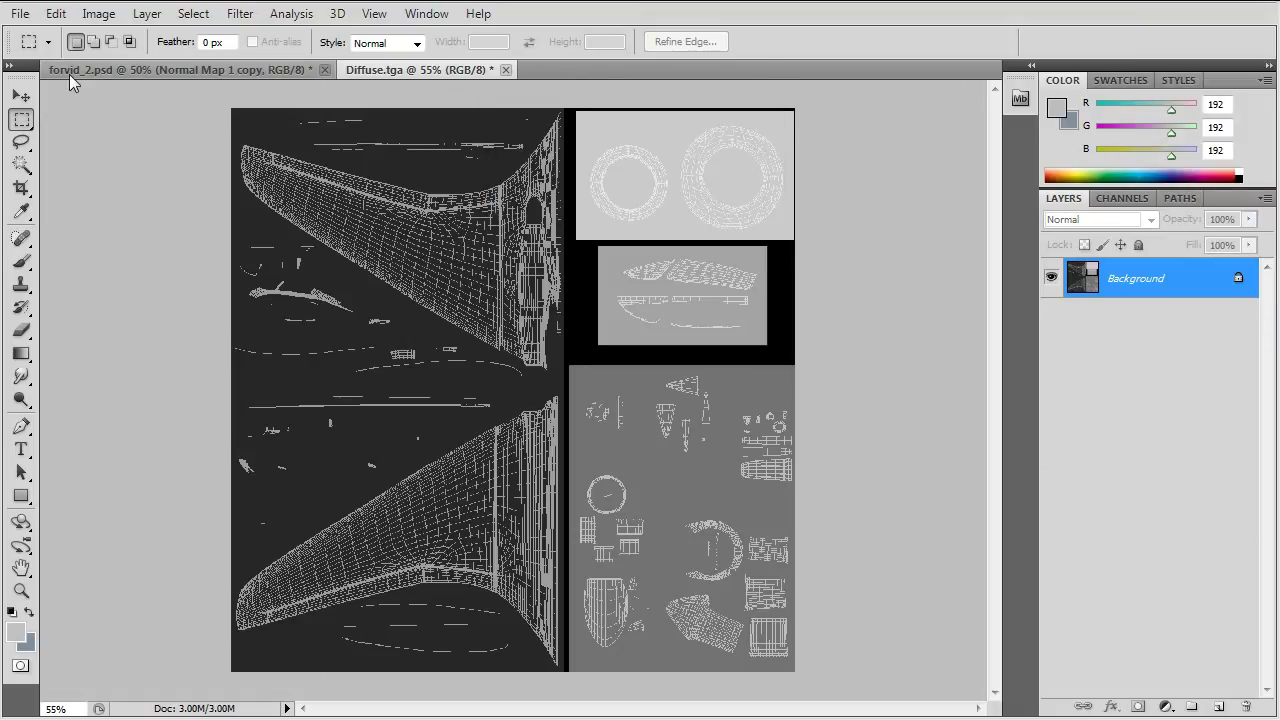
{"action": "left_click", "coordinate": [20, 13]}
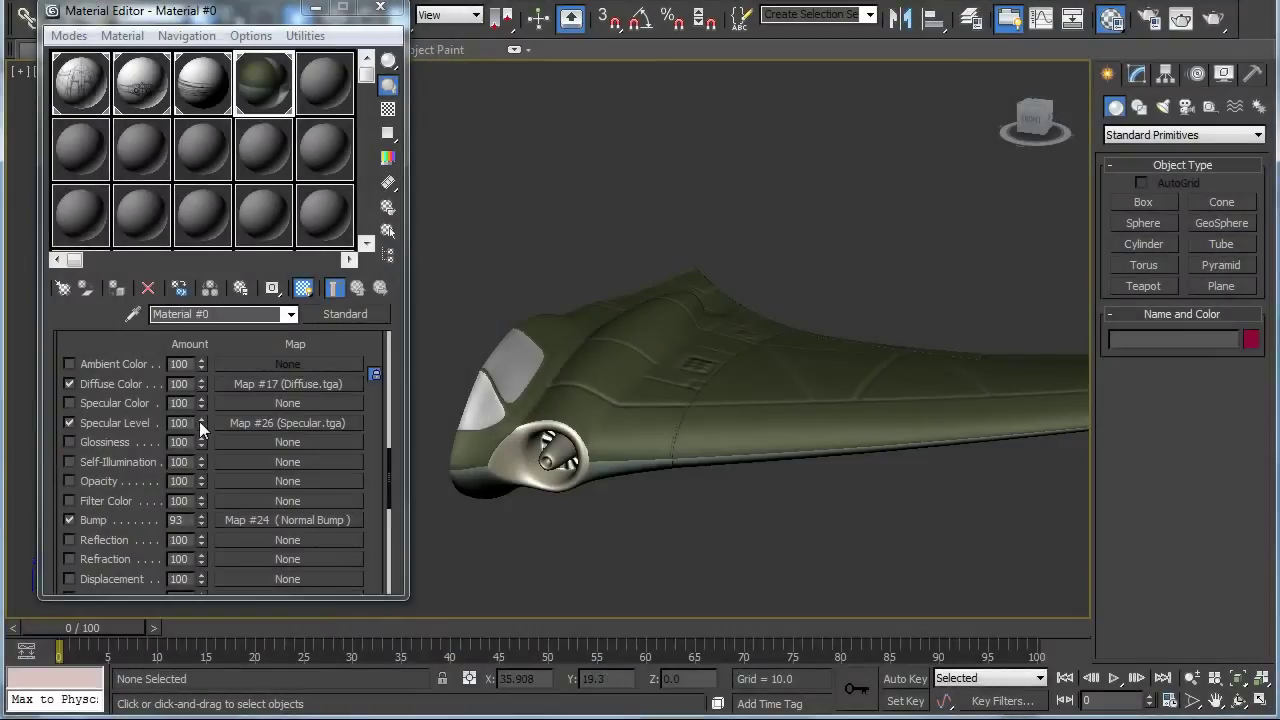
Try other Specular Level amounts, then undo back to 100.
{"action": "mouse_move", "coordinate": [200, 427]}
{"action": "left_mouse_down"}
{"action": "mouse_move", "coordinate": [197, 462]}
{"action": "mouse_move", "coordinate": [204, 418]}
{"action": "left_mouse_up"}
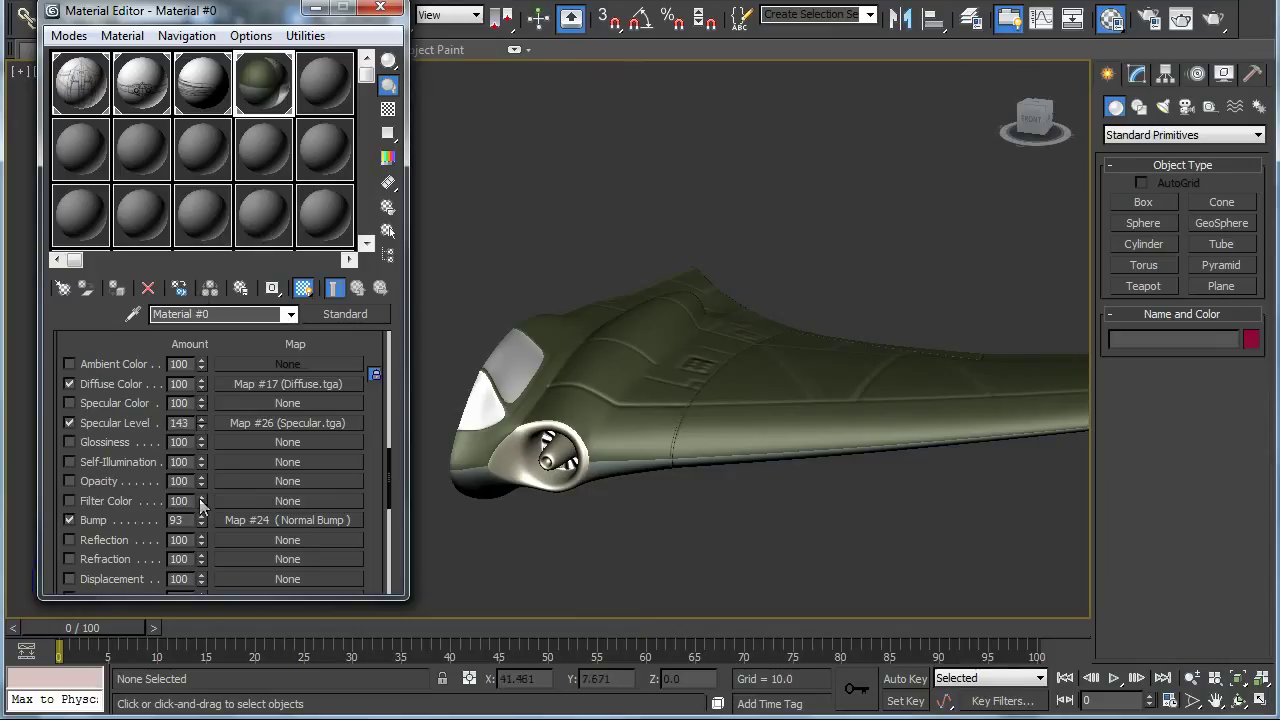
{"action": "key", "text": "ctrl+z"}
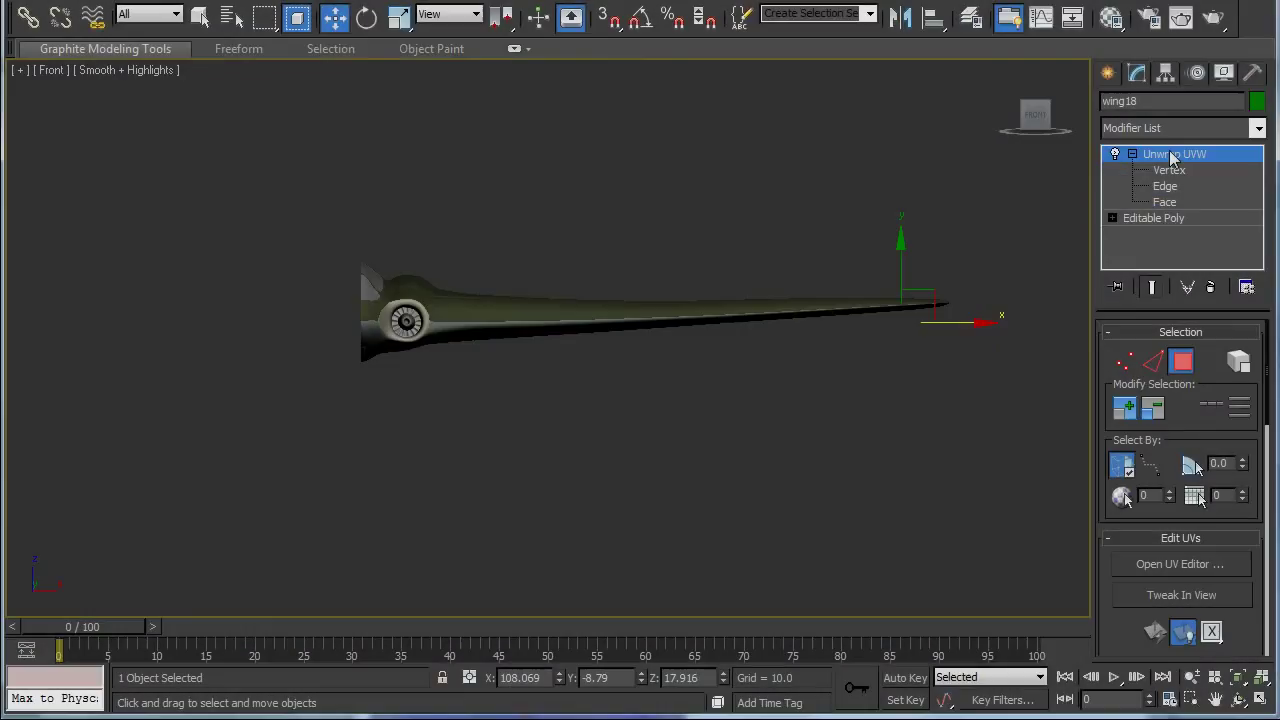
Collapse the half wing's Unwrap UVW stack to Editable Poly.
{"action": "right_click", "coordinate": [1175, 158]}
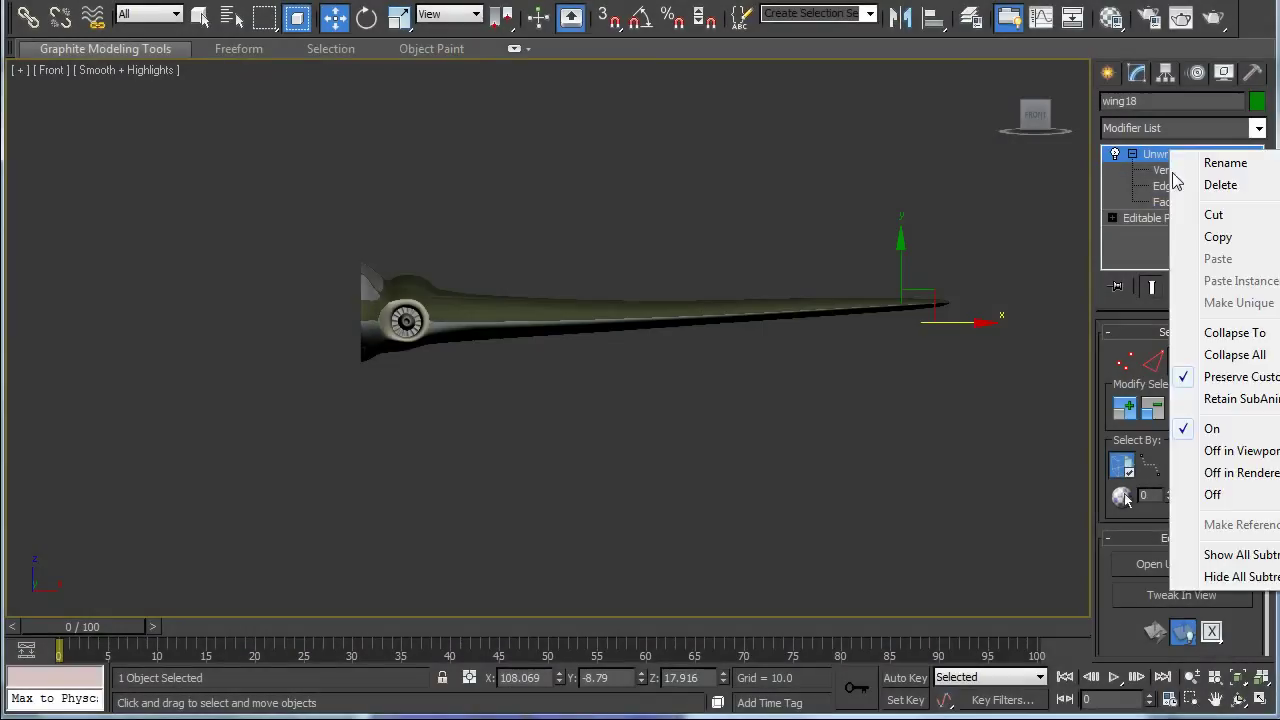
{"action": "left_click", "coordinate": [1228, 352]}
{"action": "left_click", "coordinate": [728, 396]}
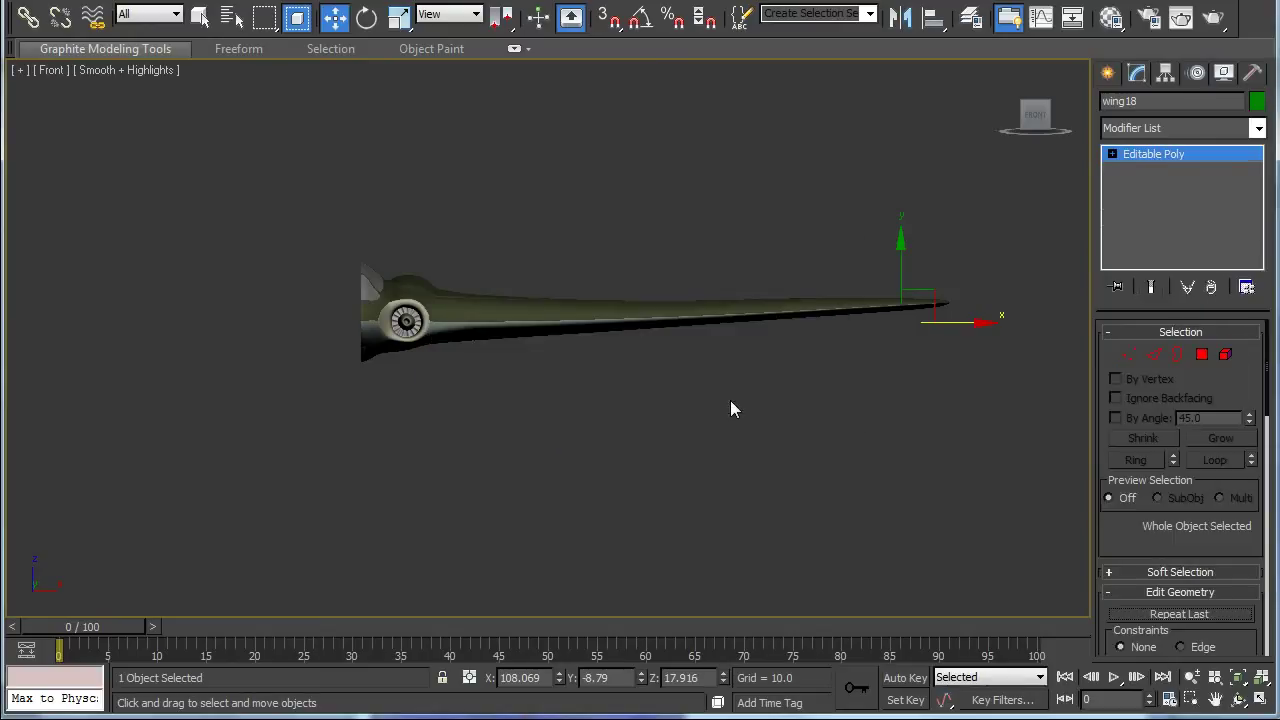
Create a mirrored copy of the half wing on X.
{"action": "left_click", "coordinate": [899, 20]}
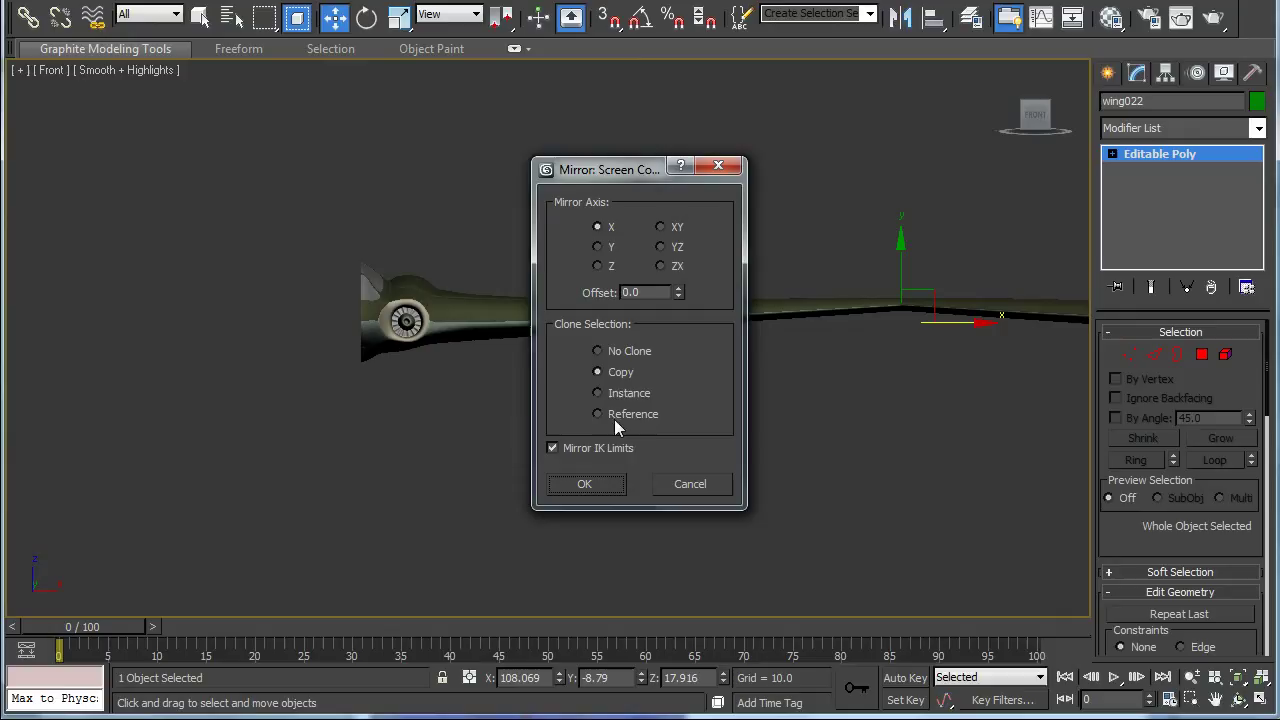
{"action": "left_click", "coordinate": [593, 484]}
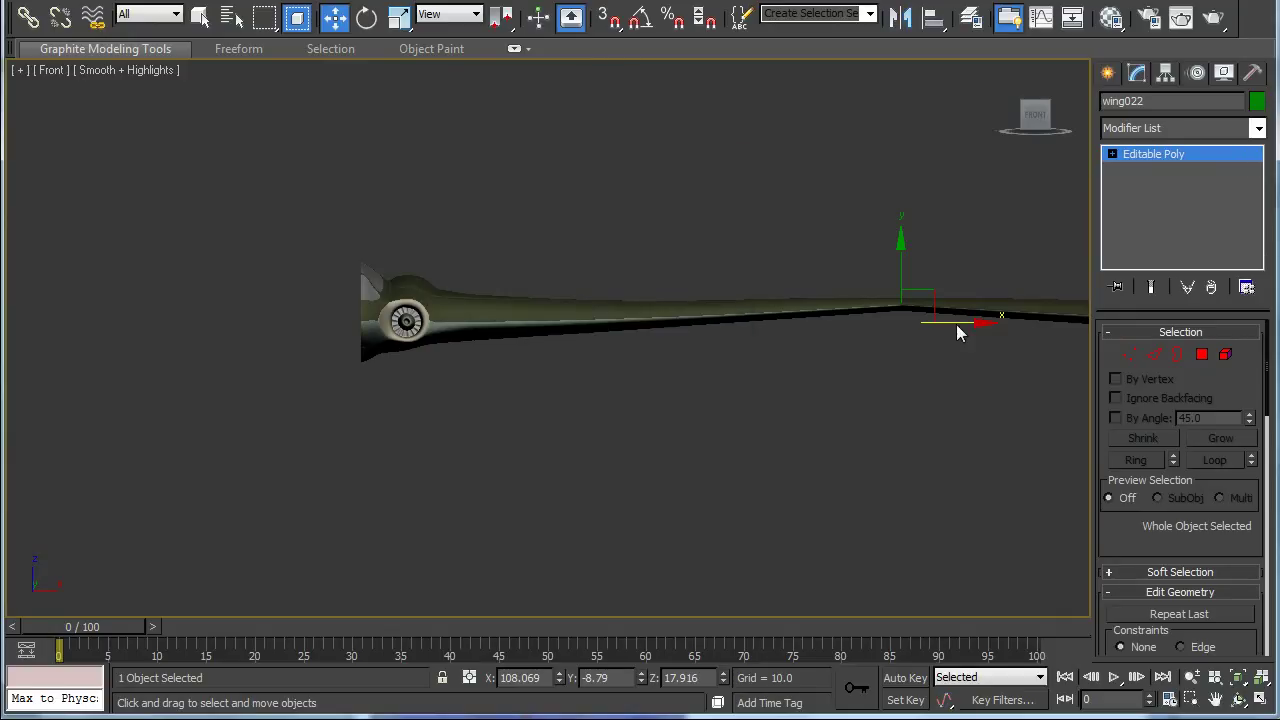
{"action": "scroll", "coordinate": [251, 371], "scroll_direction": "down", "scroll_amount": 3}
{"action": "scroll", "coordinate": [251, 371], "scroll_direction": "up", "scroll_amount": 4}
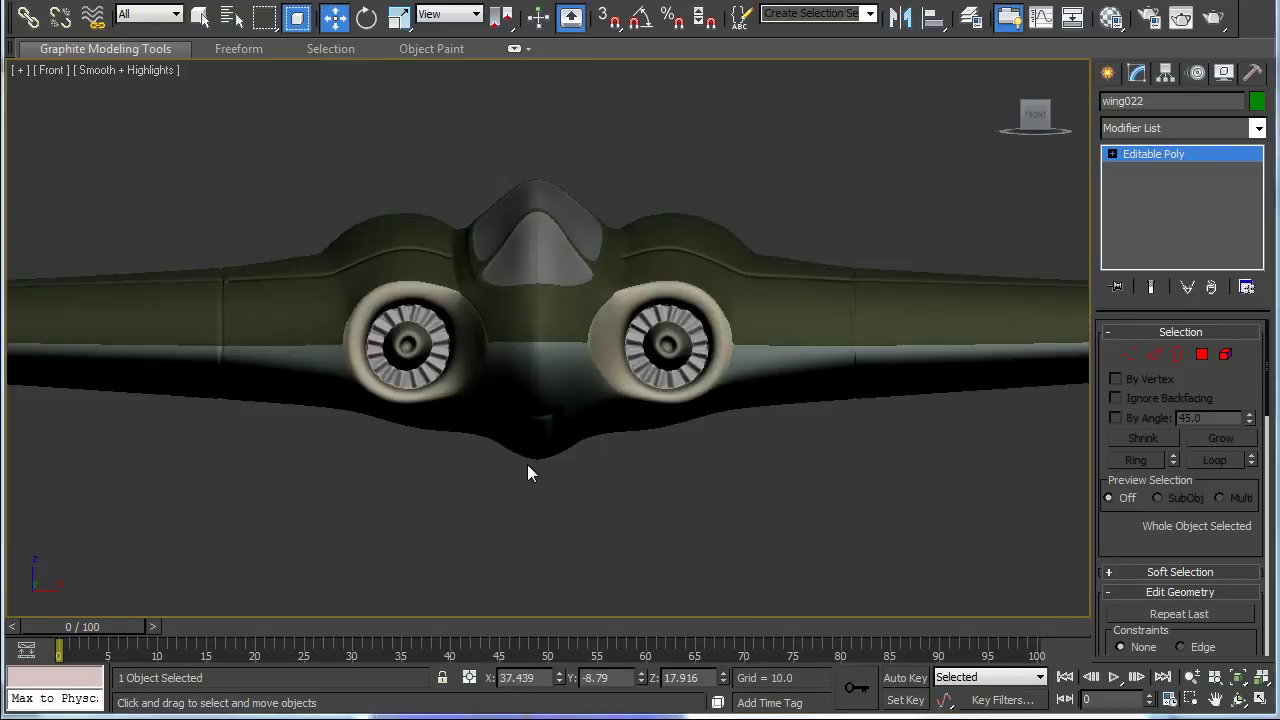
Attach the mirrored green half to the wing, forming one mesh.
{"action": "key", "text": "F3"}
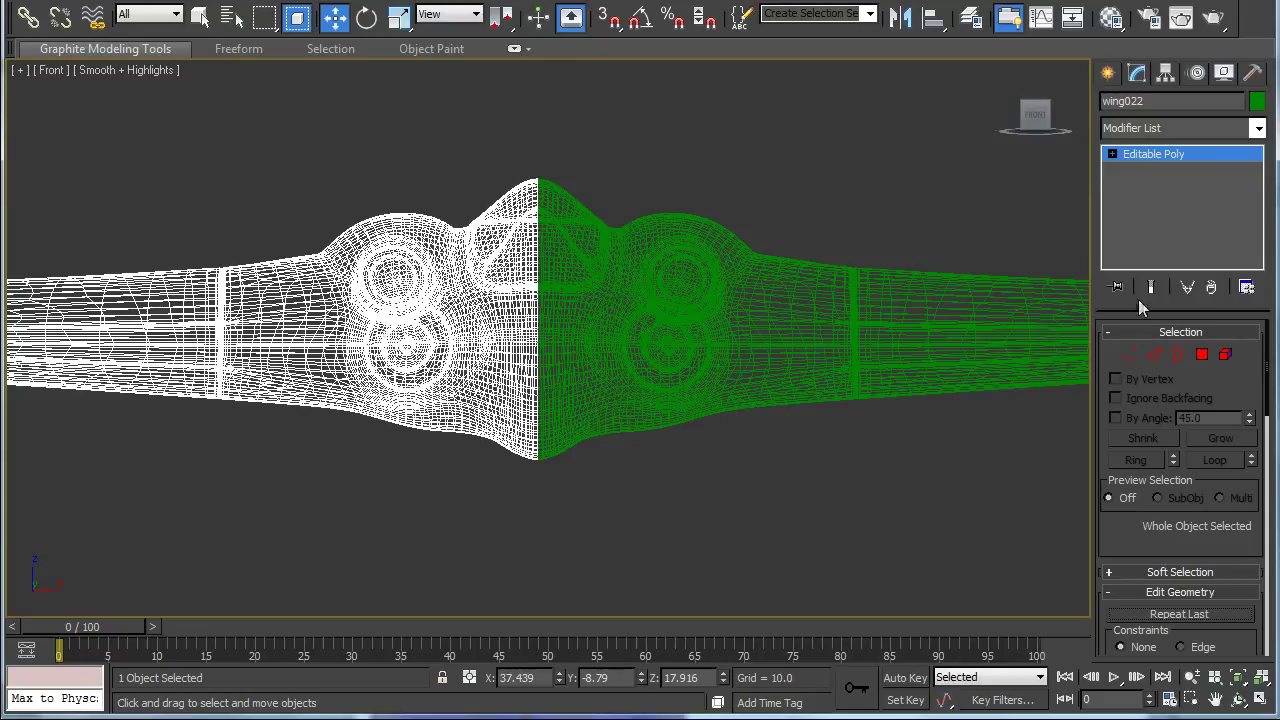
{"action": "left_click_drag", "start_coordinate": [1101, 355], "coordinate": [1112, 77]}
{"action": "left_click", "coordinate": [1135, 460]}
{"action": "left_click", "coordinate": [700, 357]}
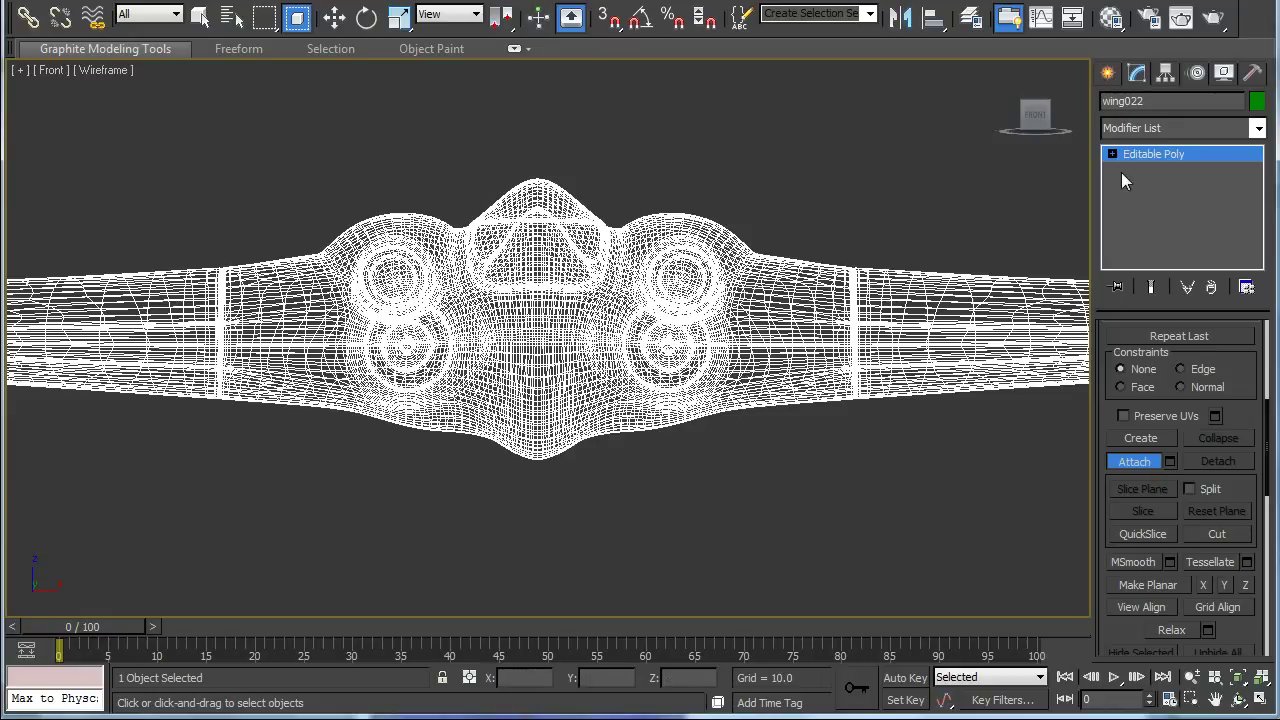
{"action": "key", "text": "F3"}
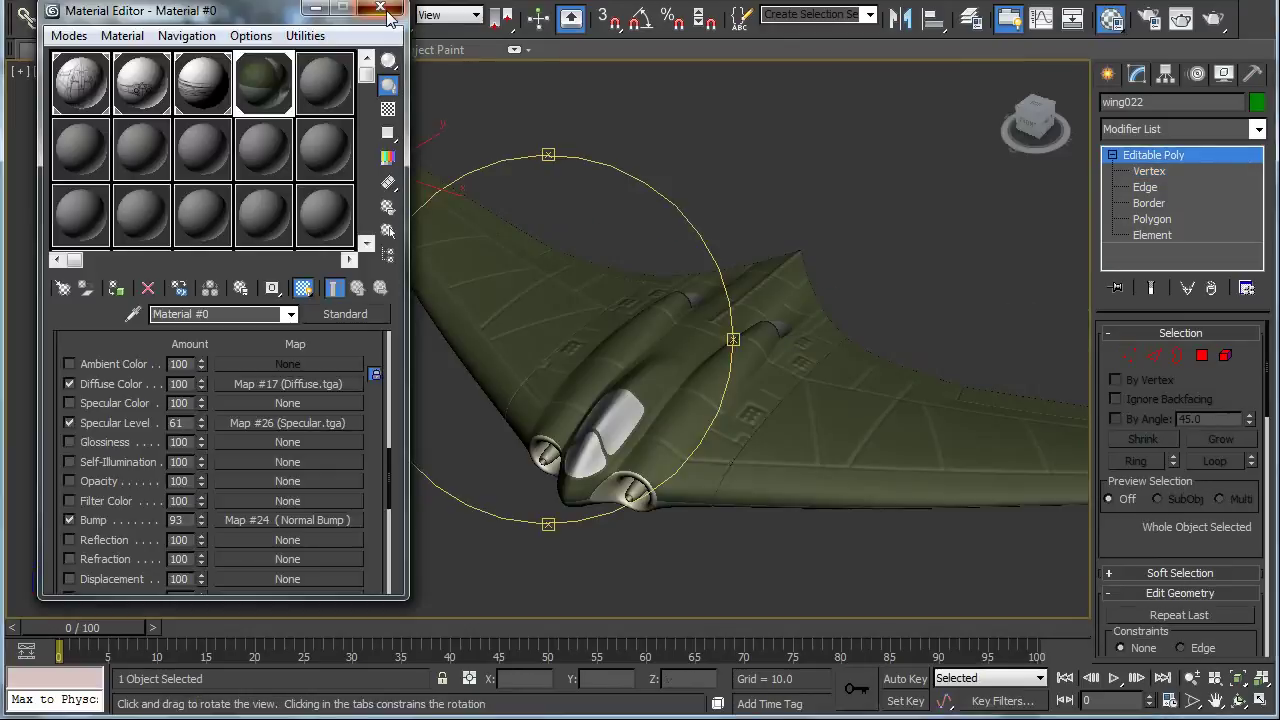
Close the Material Editor and view the formation from above, cancelling a stray clone.
{"action": "left_click", "coordinate": [388, 9]}
{"action": "left_click_drag", "start_coordinate": [620, 310], "coordinate": [857, 262]}
{"action": "scroll", "coordinate": [542, 326], "scroll_direction": "up", "scroll_amount": 3}
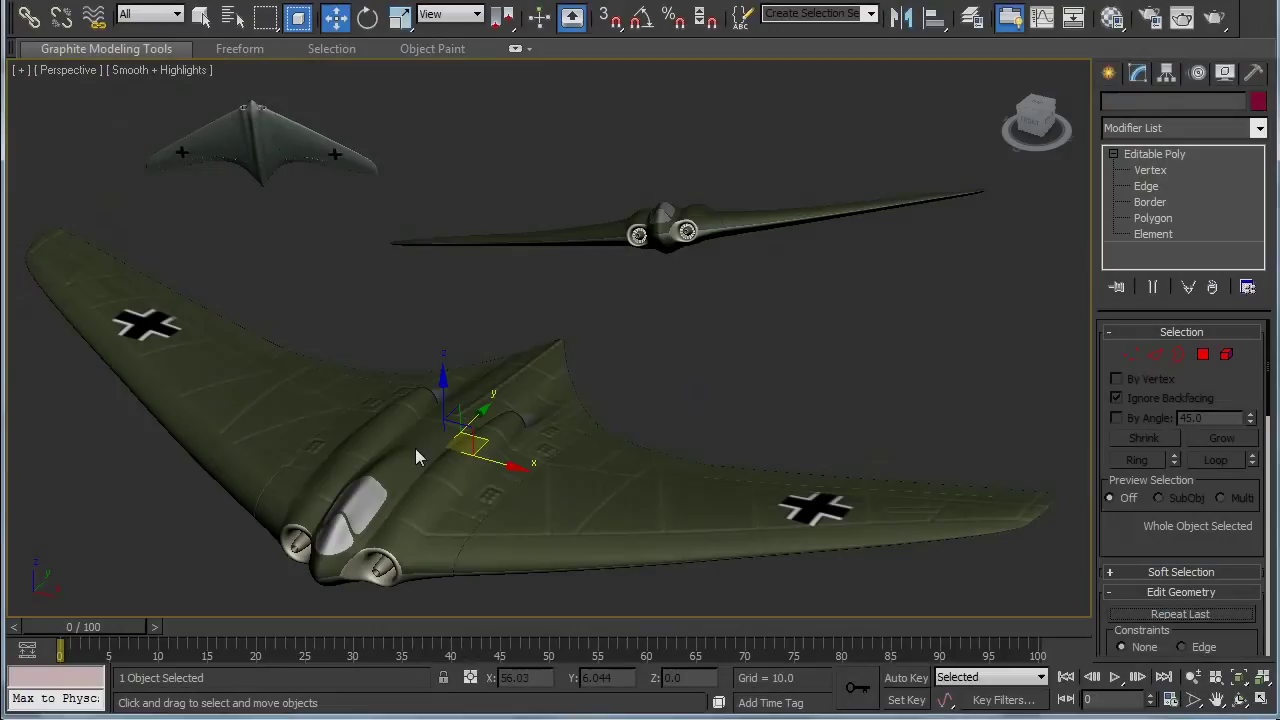
{"action": "left_click", "coordinate": [481, 427]}
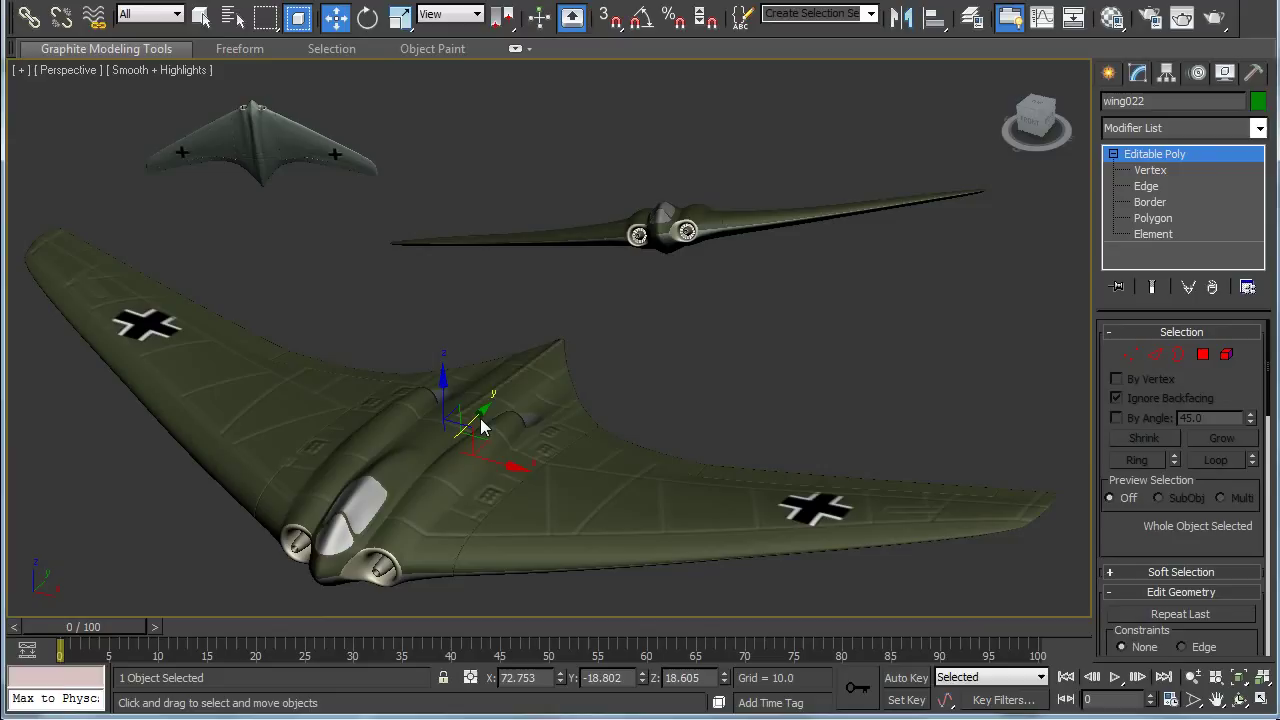
{"action": "mouse_move", "coordinate": [481, 427]}
{"action": "left_mouse_down", "text": "shift"}
{"action": "mouse_move", "coordinate": [531, 363]}
{"action": "mouse_move", "coordinate": [589, 329]}
{"action": "left_mouse_up", "text": "shift"}
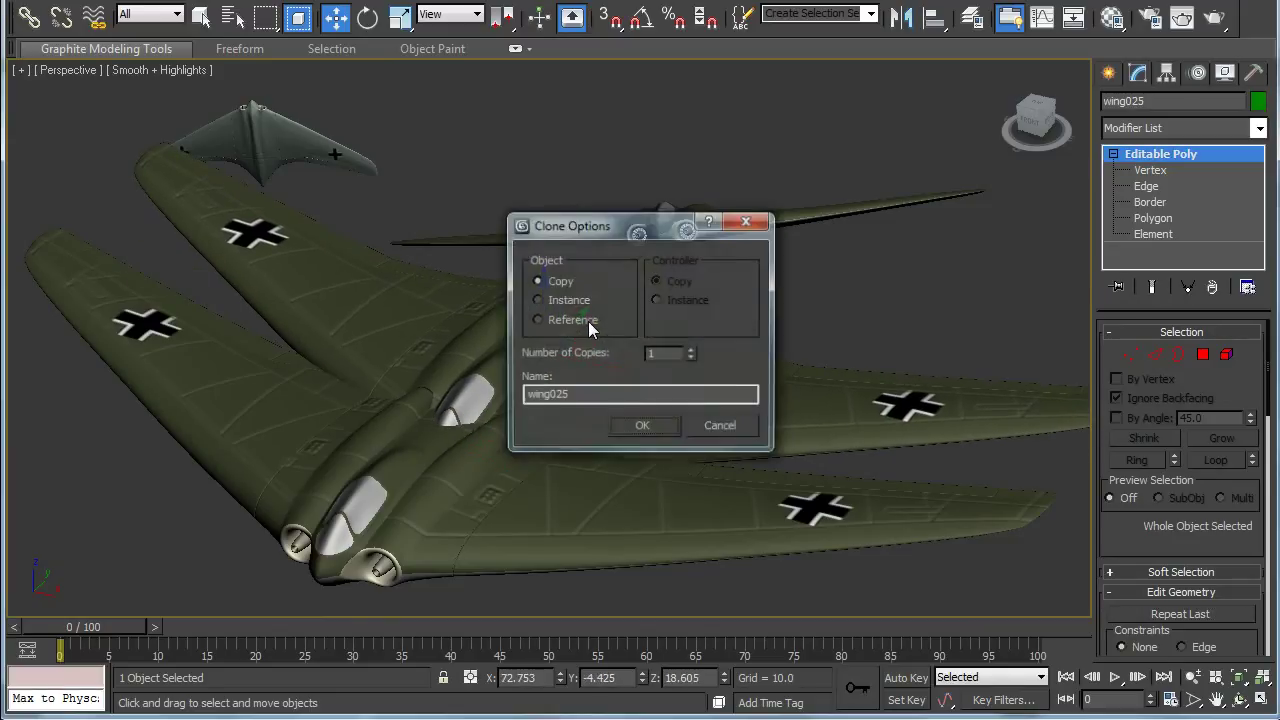
{"action": "left_click", "coordinate": [719, 426]}
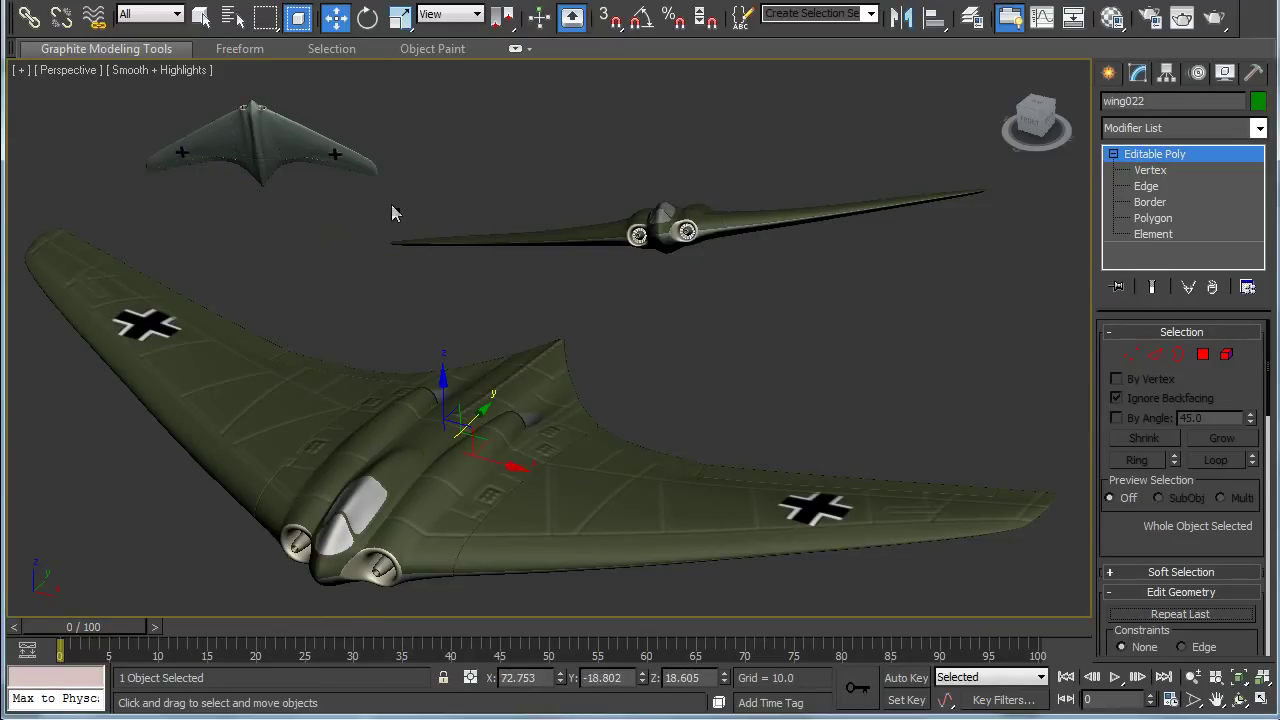
Uniformly scale the middle and small top-left wings slightly larger.
{"action": "left_click", "coordinate": [303, 22]}
{"action": "left_click", "coordinate": [400, 24]}
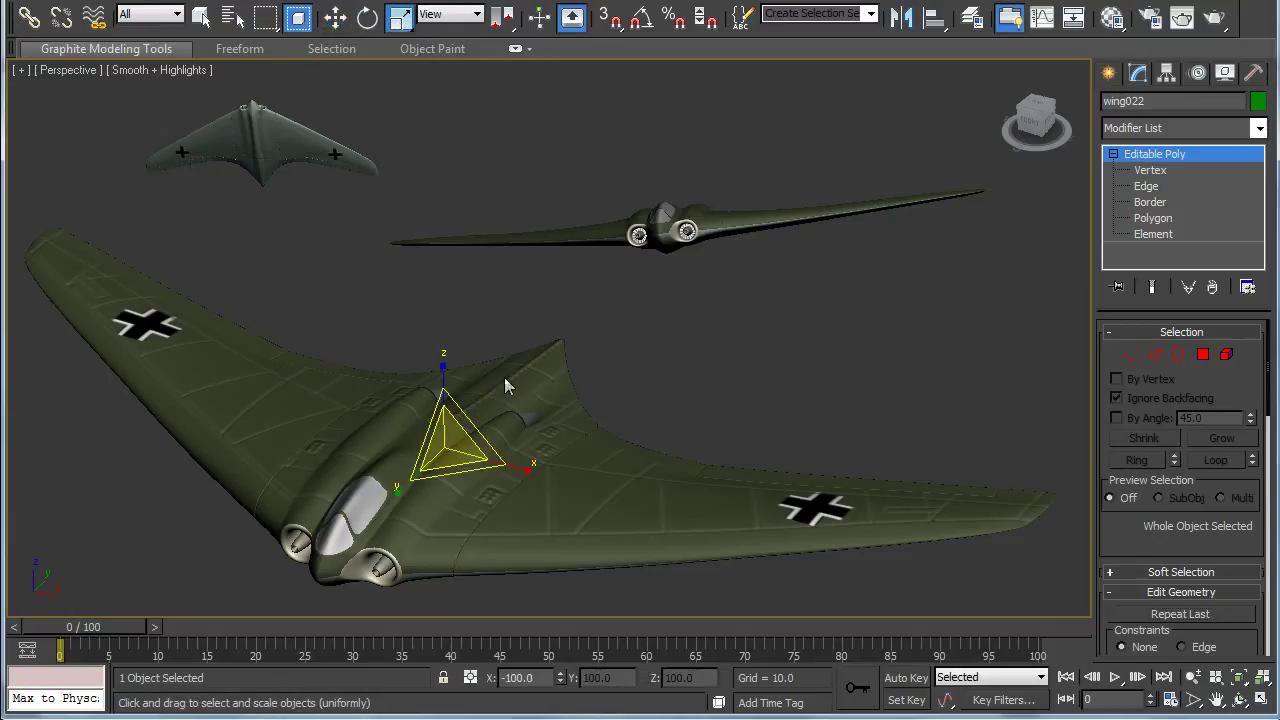
{"action": "left_click", "coordinate": [674, 249]}
{"action": "mouse_move", "coordinate": [677, 215]}
{"action": "left_mouse_down"}
{"action": "mouse_move", "coordinate": [680, 339]}
{"action": "mouse_move", "coordinate": [675, 220]}
{"action": "left_mouse_up"}
{"action": "left_click", "coordinate": [262, 125]}
{"action": "left_click_drag", "start_coordinate": [262, 125], "coordinate": [392, 116]}
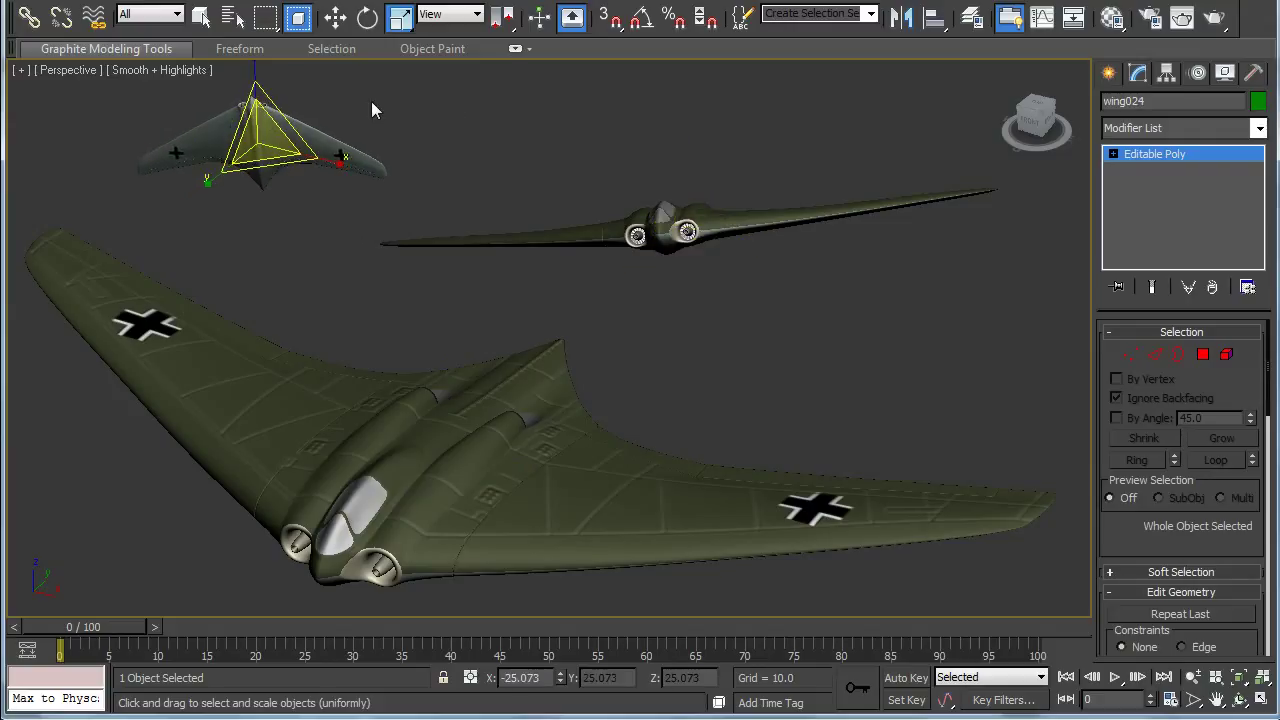
{"action": "left_click", "coordinate": [441, 162]}
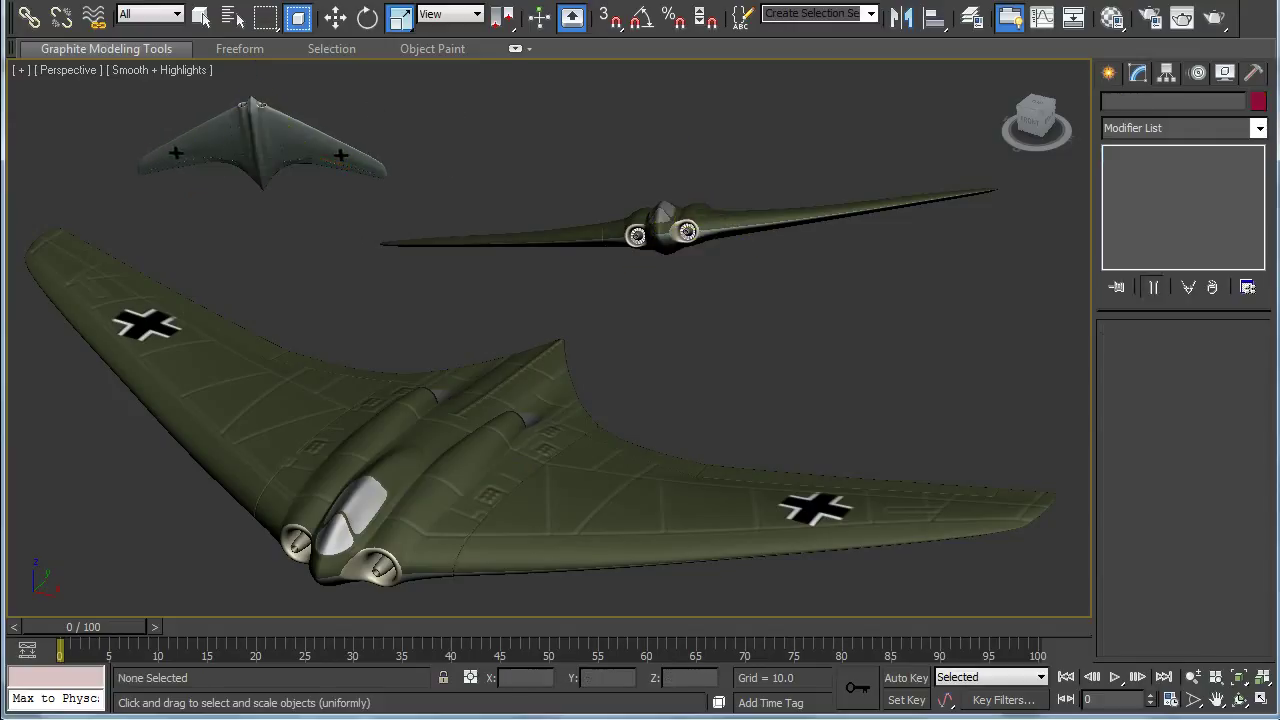
Rotate the middle wing -38.29° on X.
{"action": "left_click", "coordinate": [370, 22]}
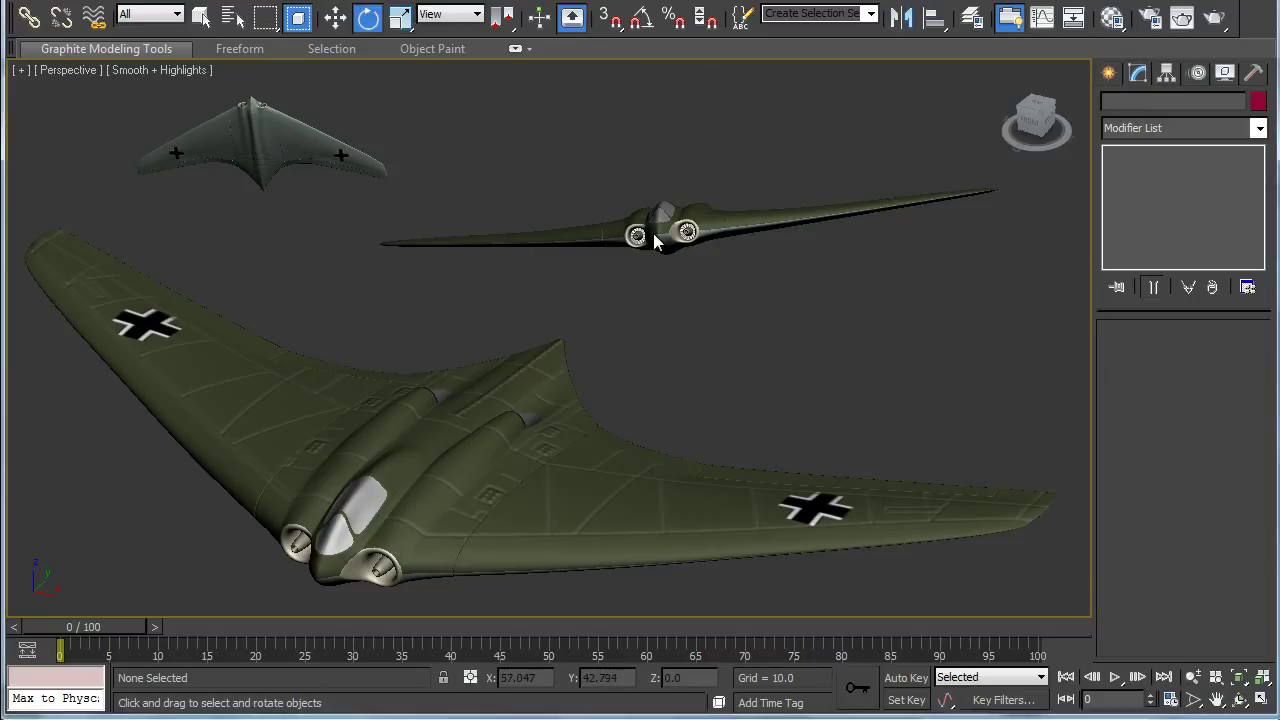
{"action": "left_click", "coordinate": [653, 233]}
{"action": "mouse_move", "coordinate": [655, 235]}
{"action": "left_mouse_down"}
{"action": "mouse_move", "coordinate": [680, 142]}
{"action": "mouse_move", "coordinate": [641, 227]}
{"action": "left_mouse_up"}
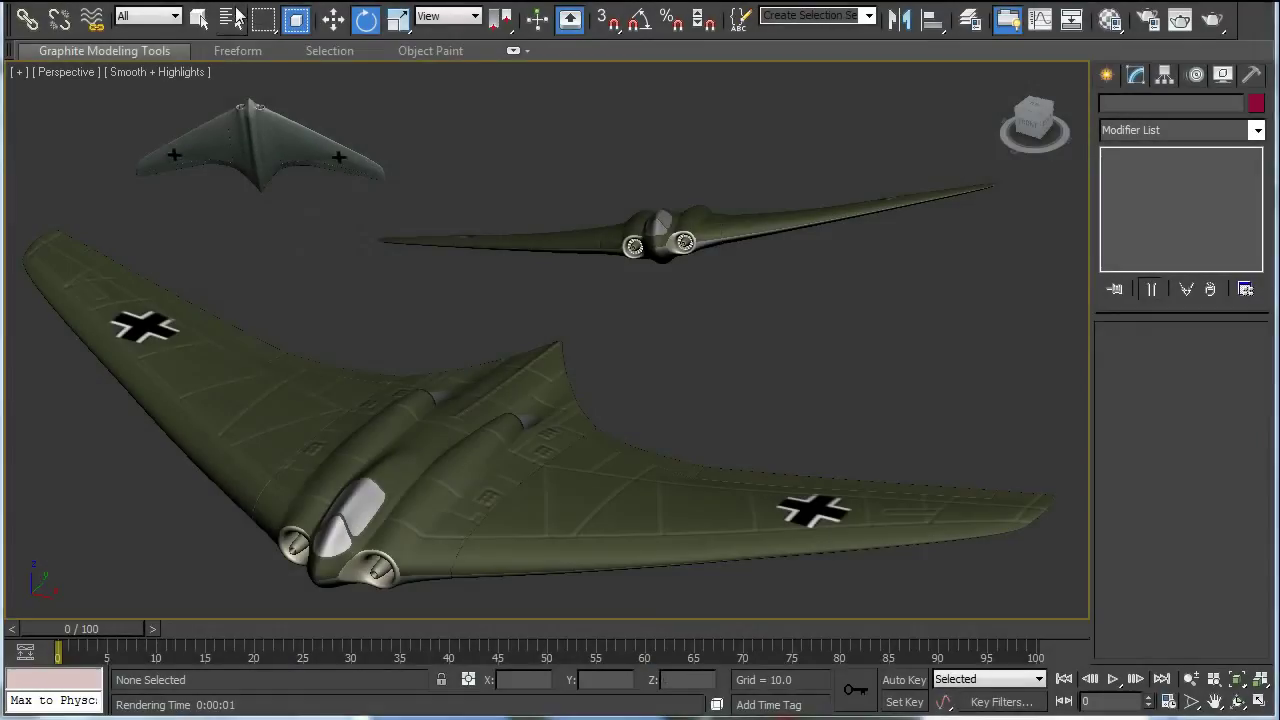
Load the Cloud Textures (6) photo as the perspective viewport background behind the three wings.
{"action": "left_click", "coordinate": [230, 3]}
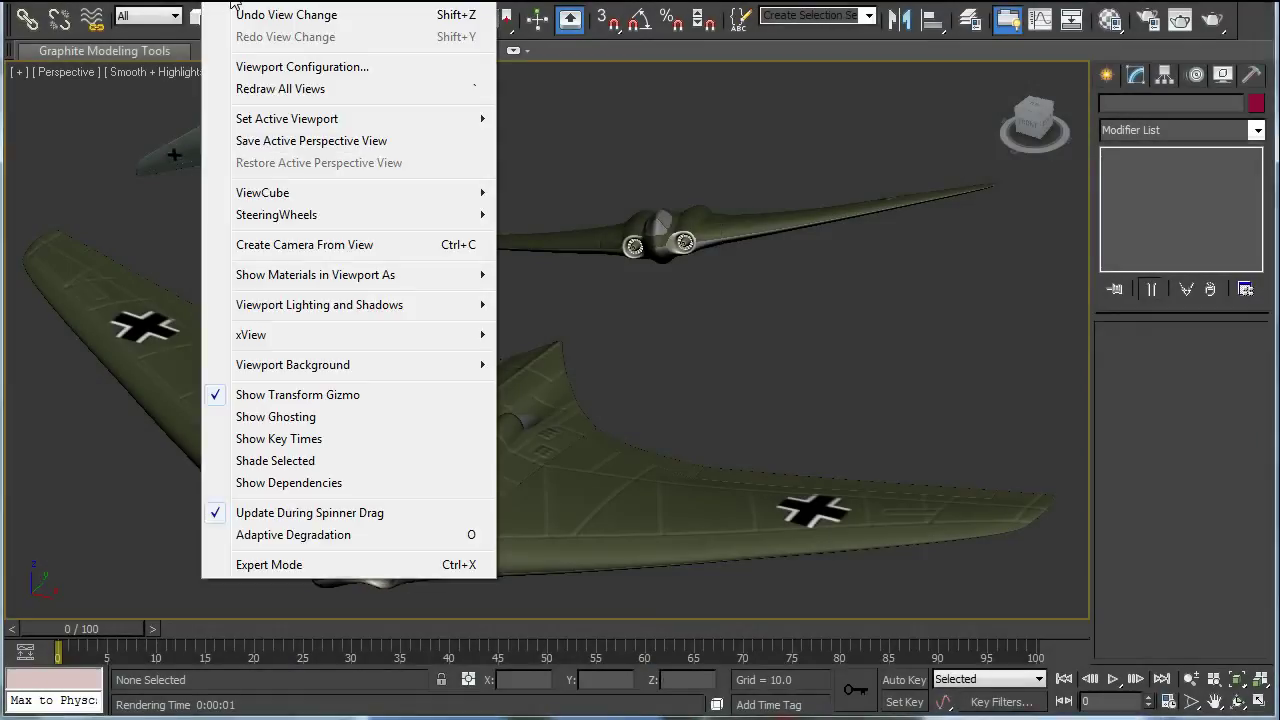
{"action": "mouse_move", "coordinate": [277, 366]}
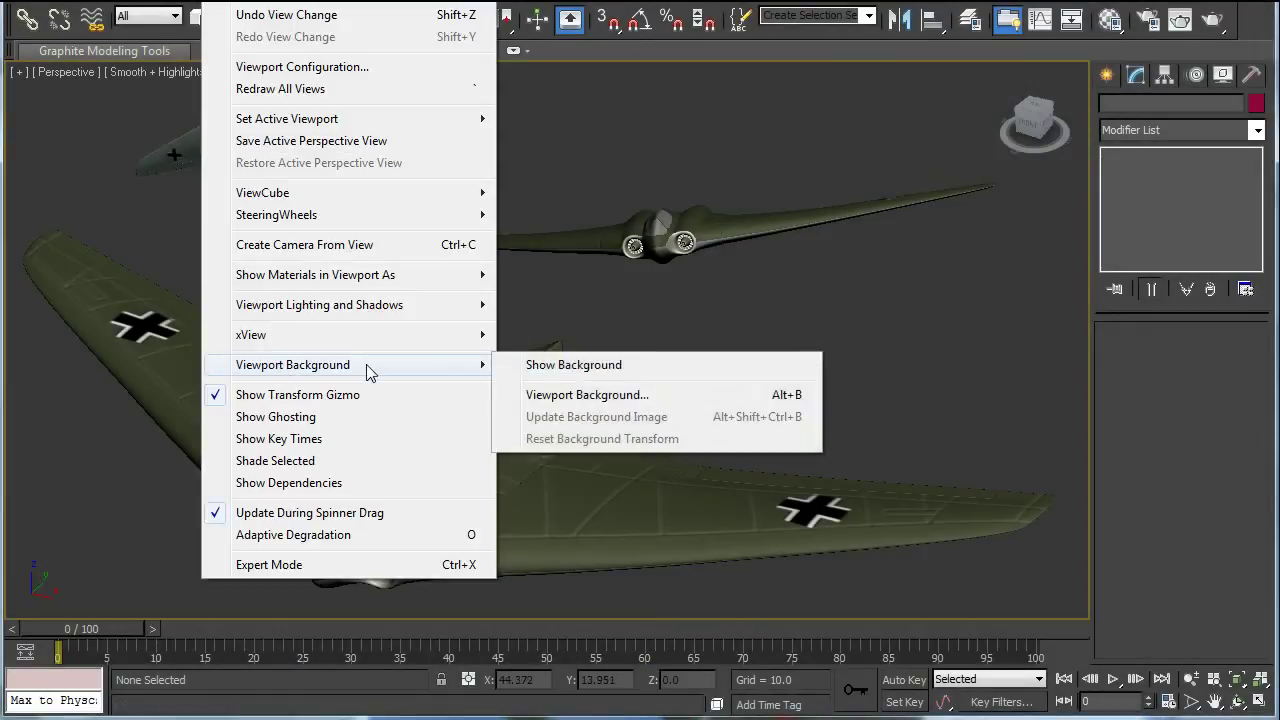
{"action": "left_click", "coordinate": [554, 396]}
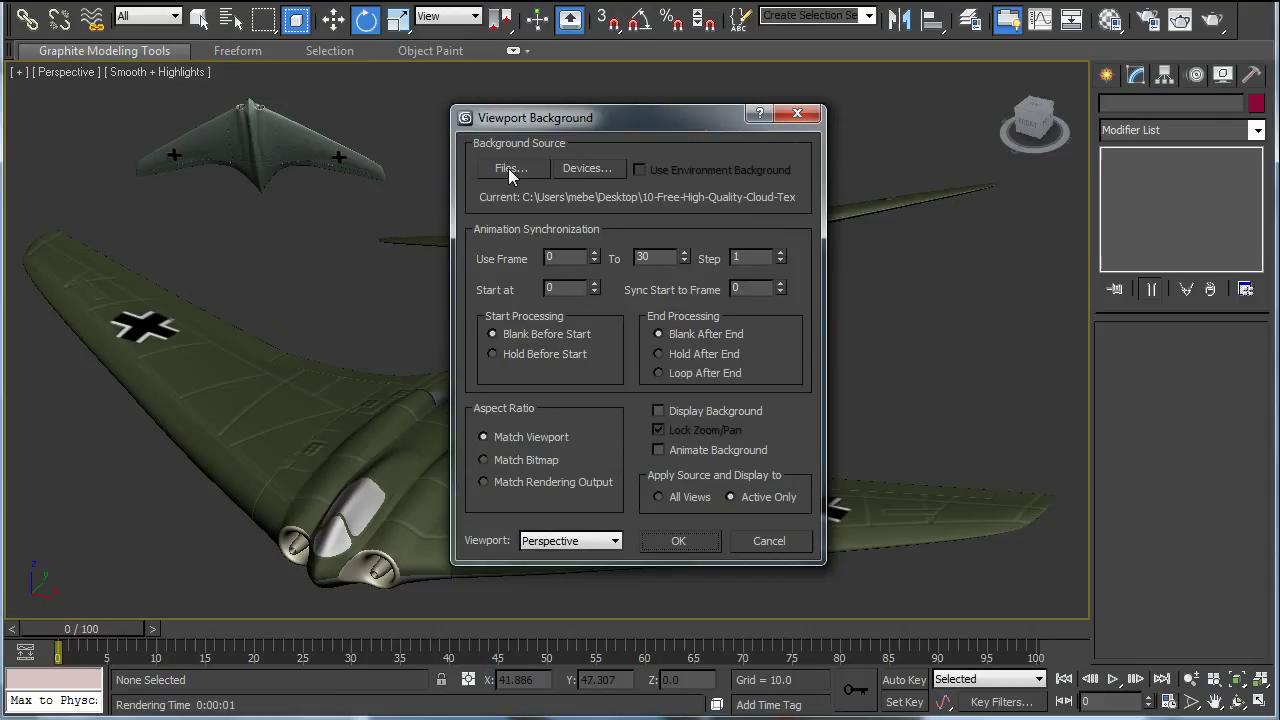
{"action": "left_click", "coordinate": [495, 170]}
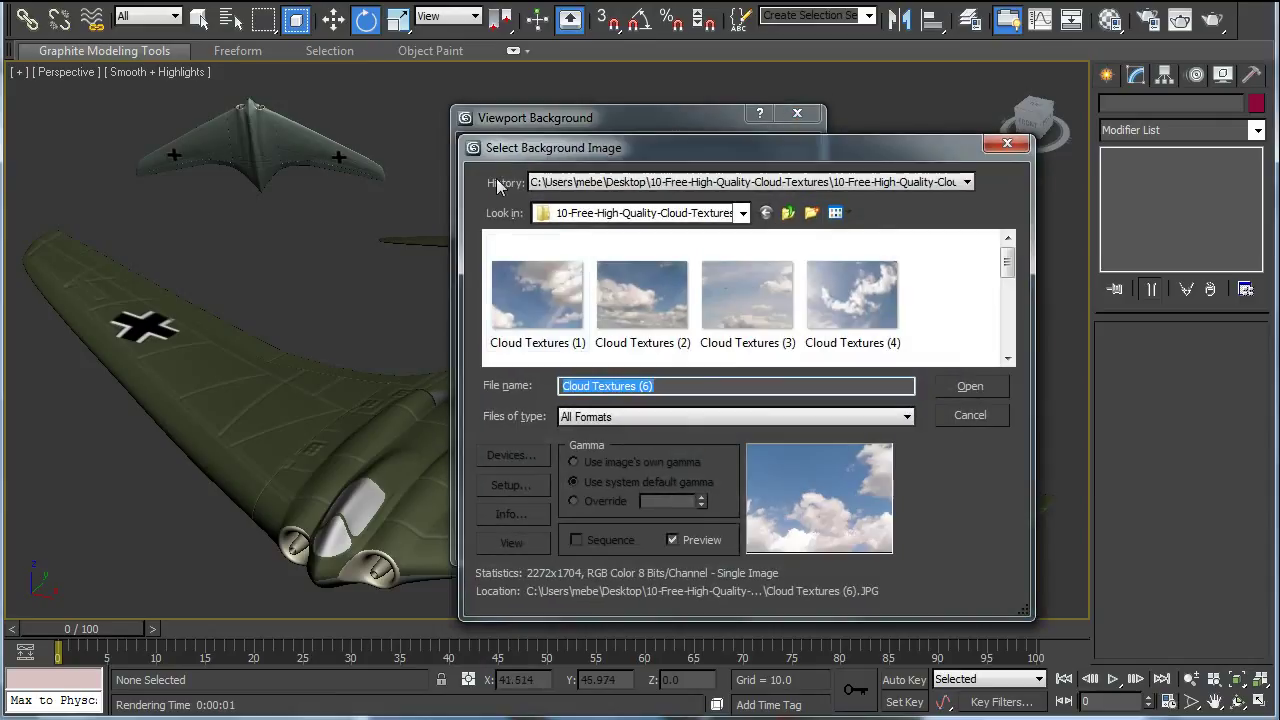
{"action": "left_click", "coordinate": [1006, 272]}
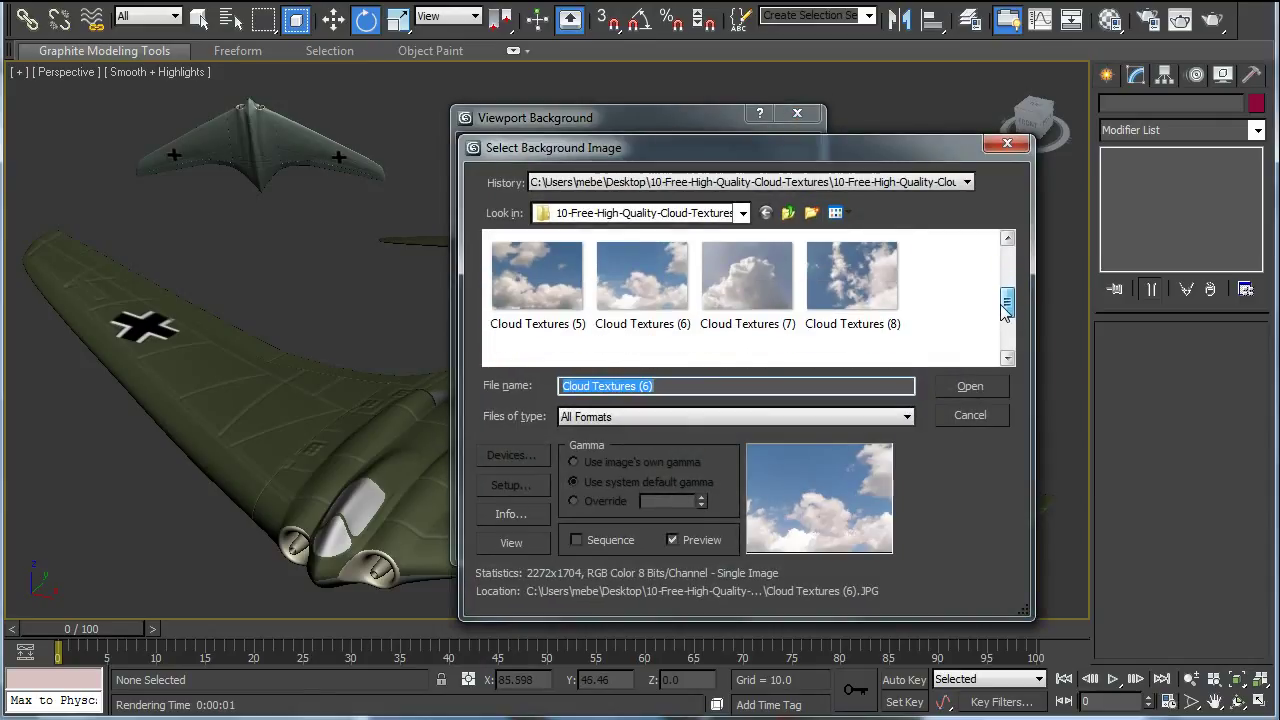
{"action": "left_click", "coordinate": [641, 284]}
{"action": "double_click", "coordinate": [641, 284]}
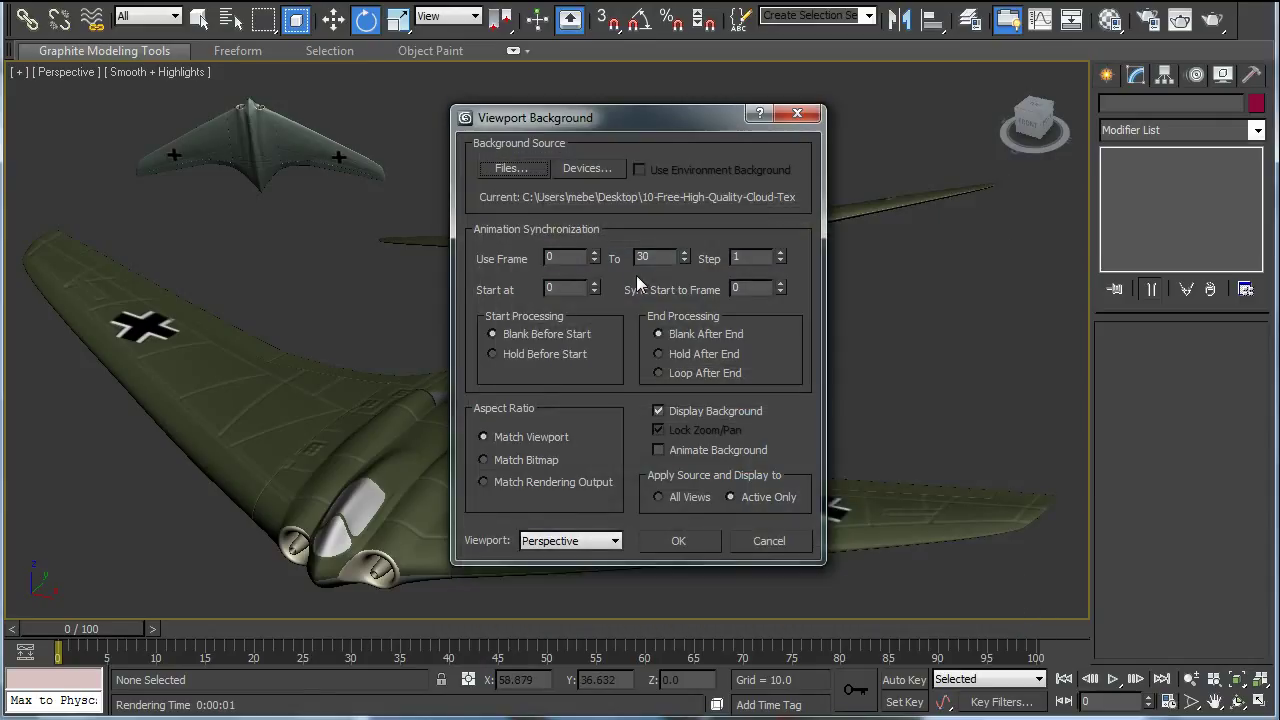
{"action": "left_click", "coordinate": [678, 543]}
{"action": "left_click", "coordinate": [215, 1]}
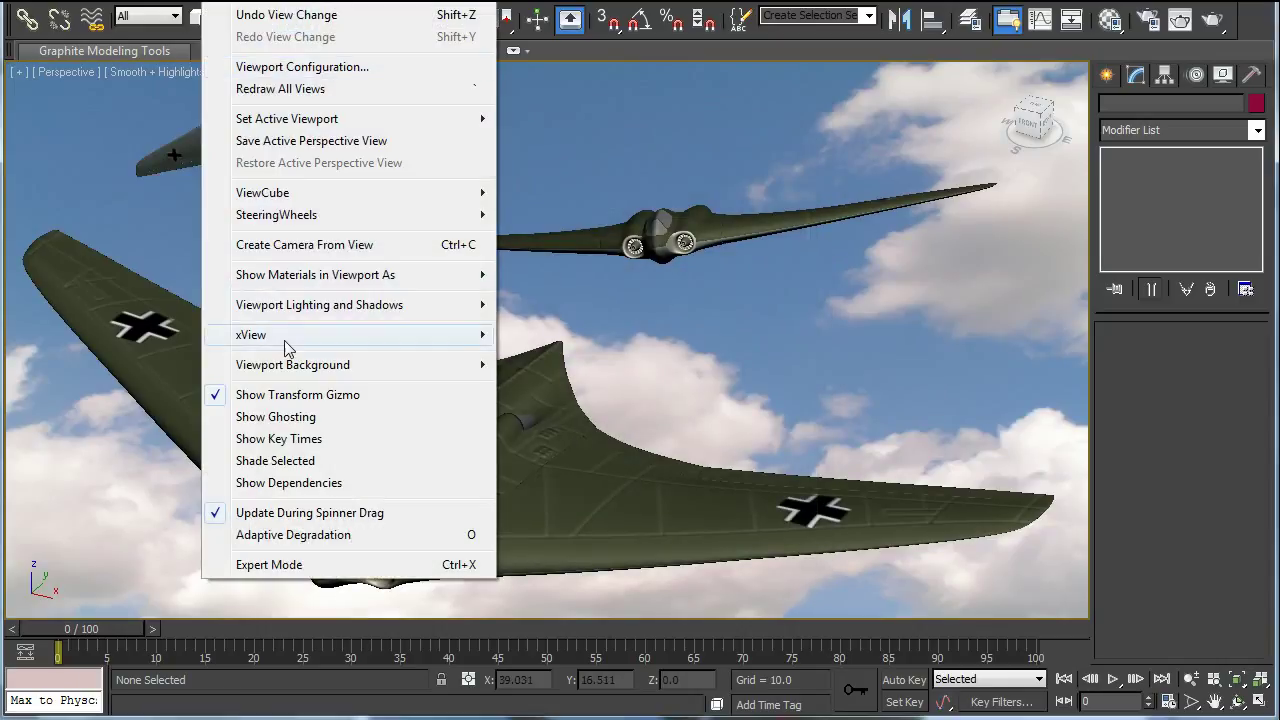
{"action": "mouse_move", "coordinate": [295, 365]}
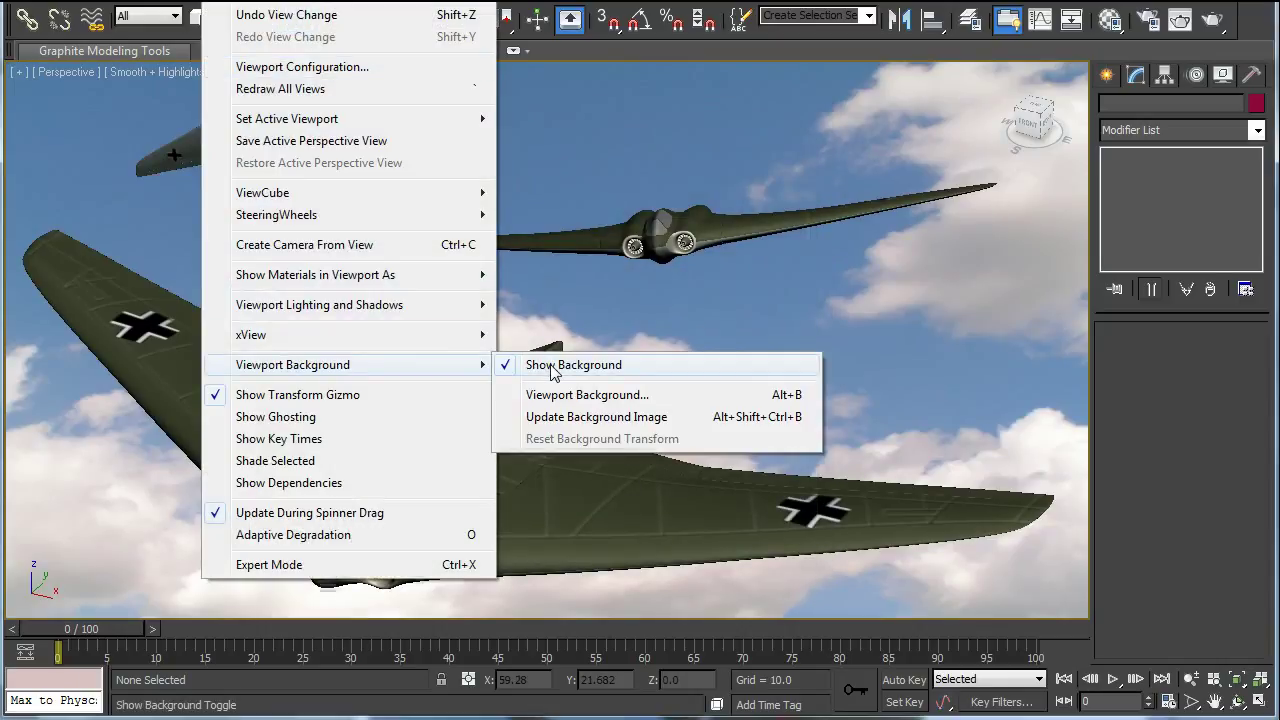
{"action": "left_click", "coordinate": [560, 294]}
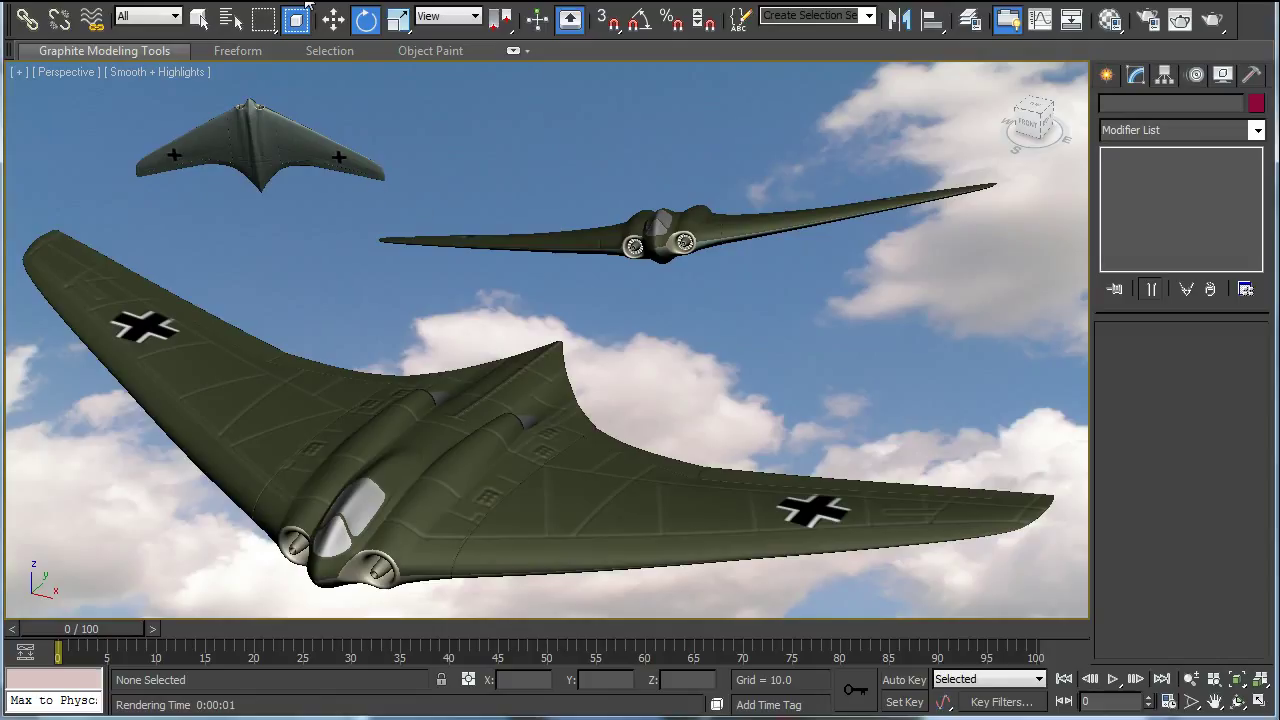
Render the perspective view and move the render window down and to the left.
{"action": "left_click", "coordinate": [588, 1]}
{"action": "left_click", "coordinate": [588, 15]}
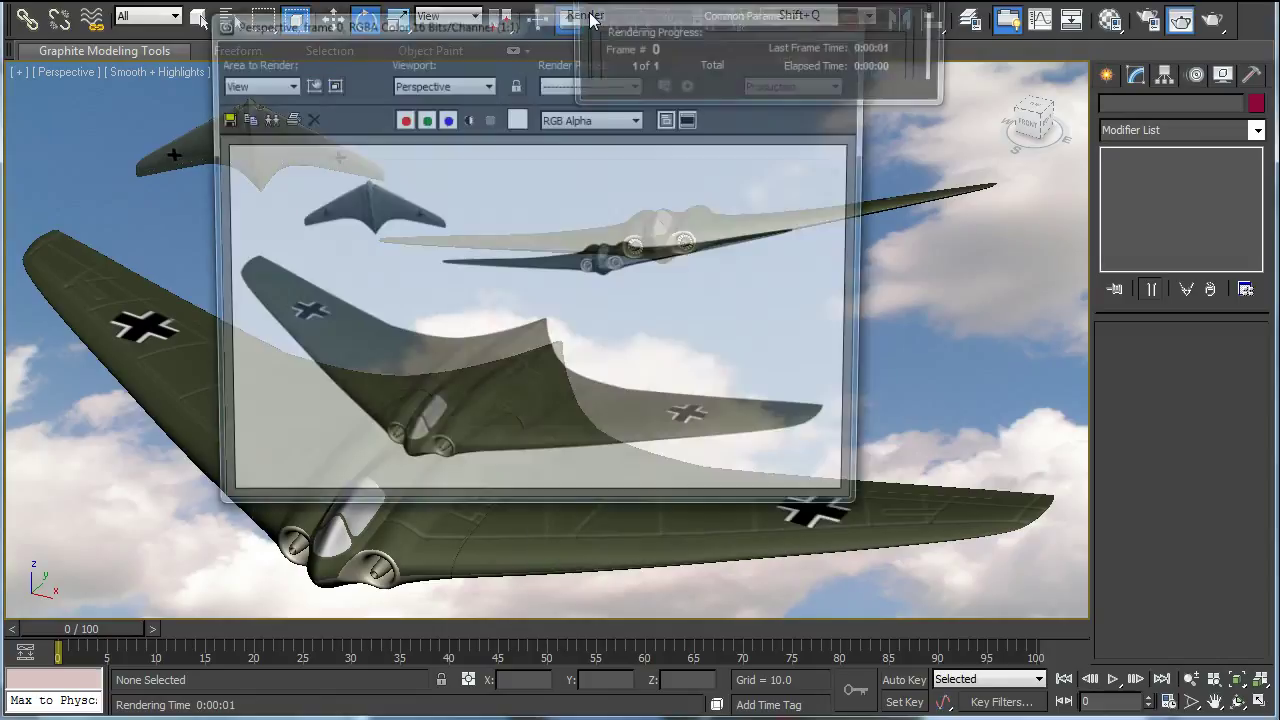
{"action": "left_click_drag", "start_coordinate": [590, 20], "coordinate": [536, 135]}
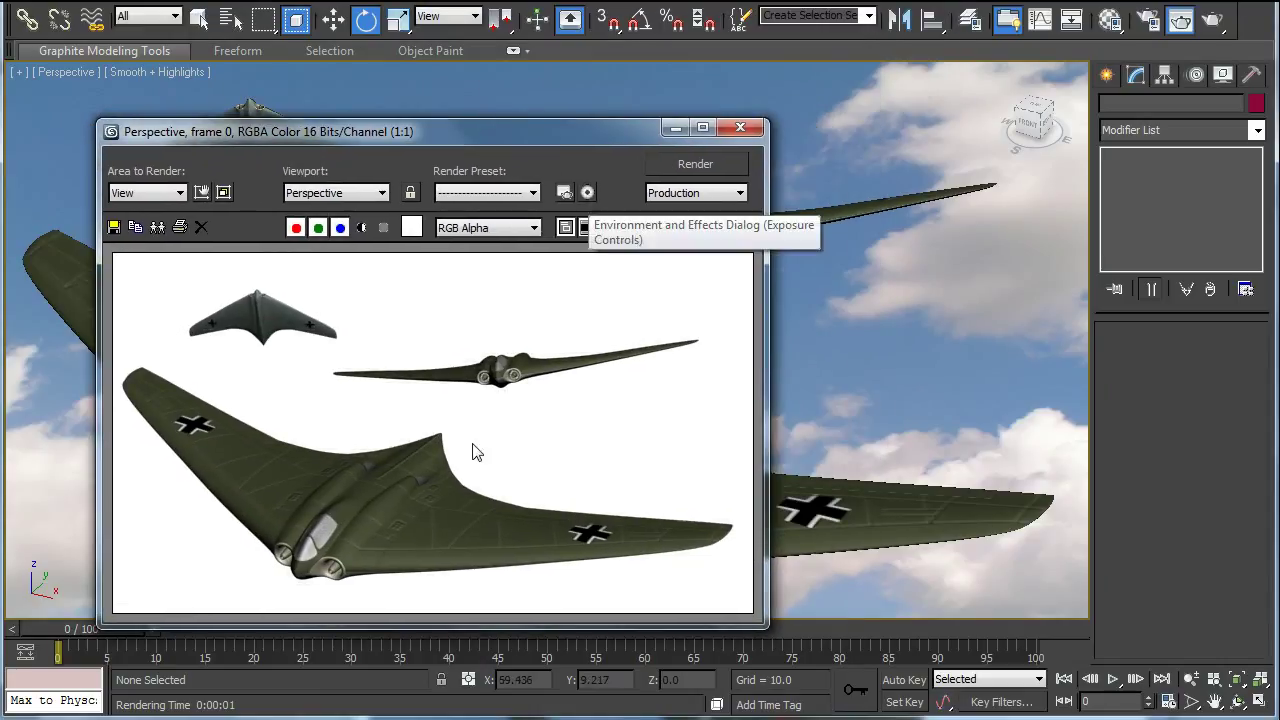
Set Cloud Textures (6).JPG as the environment map and re-render the scene.
{"action": "left_click", "coordinate": [587, 192]}
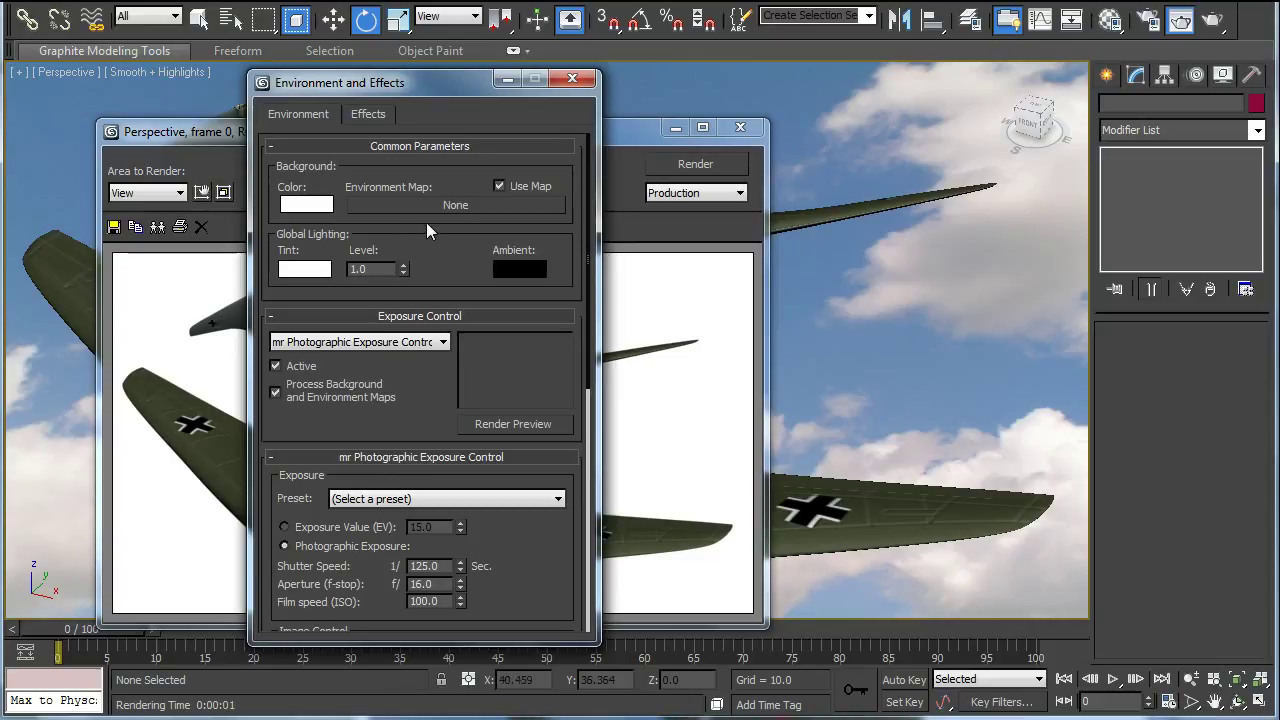
{"action": "left_click", "coordinate": [422, 206]}
{"action": "left_click", "coordinate": [572, 78]}
{"action": "left_click", "coordinate": [695, 164]}
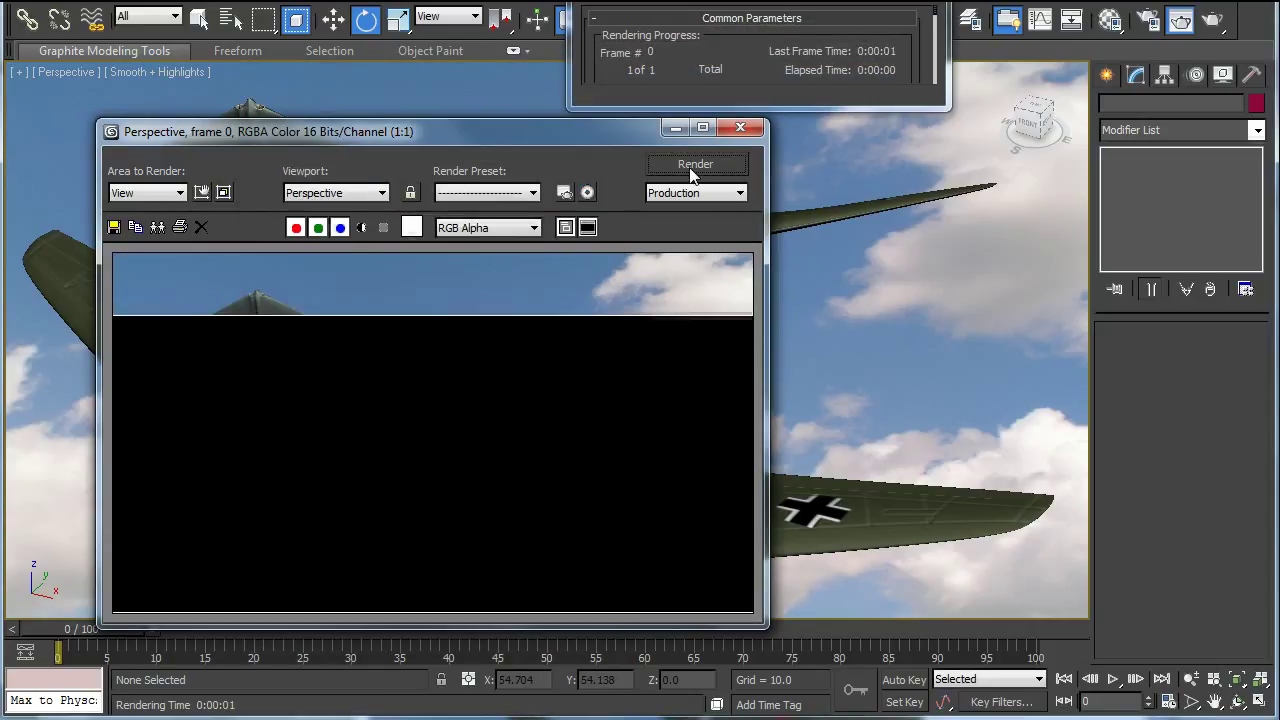